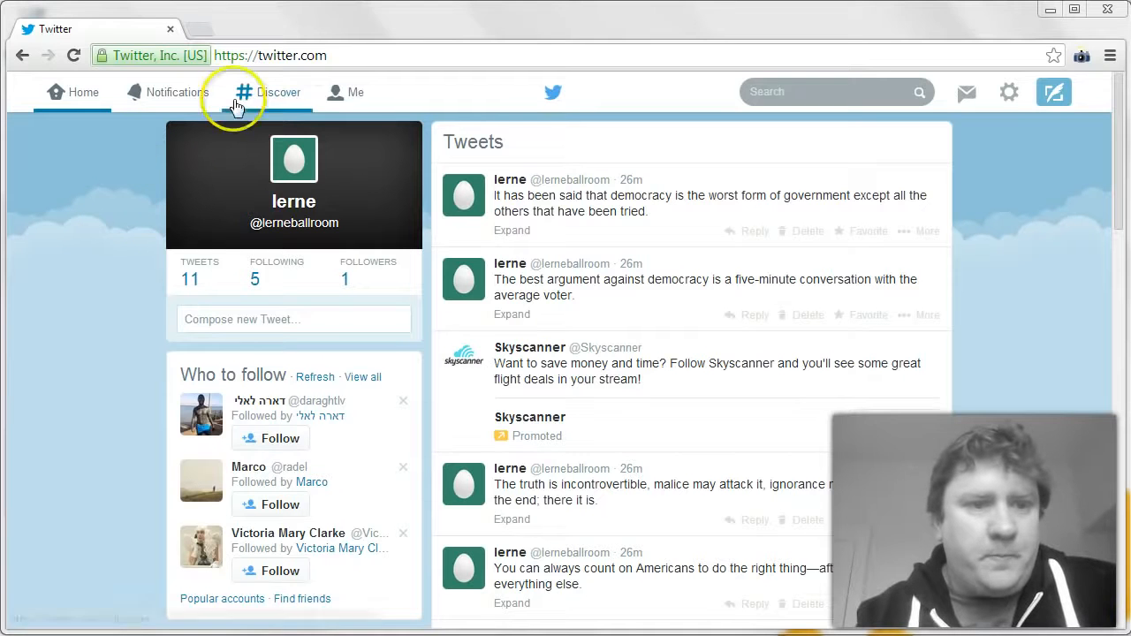
{"action": "left_click", "coordinate": [339, 55]}
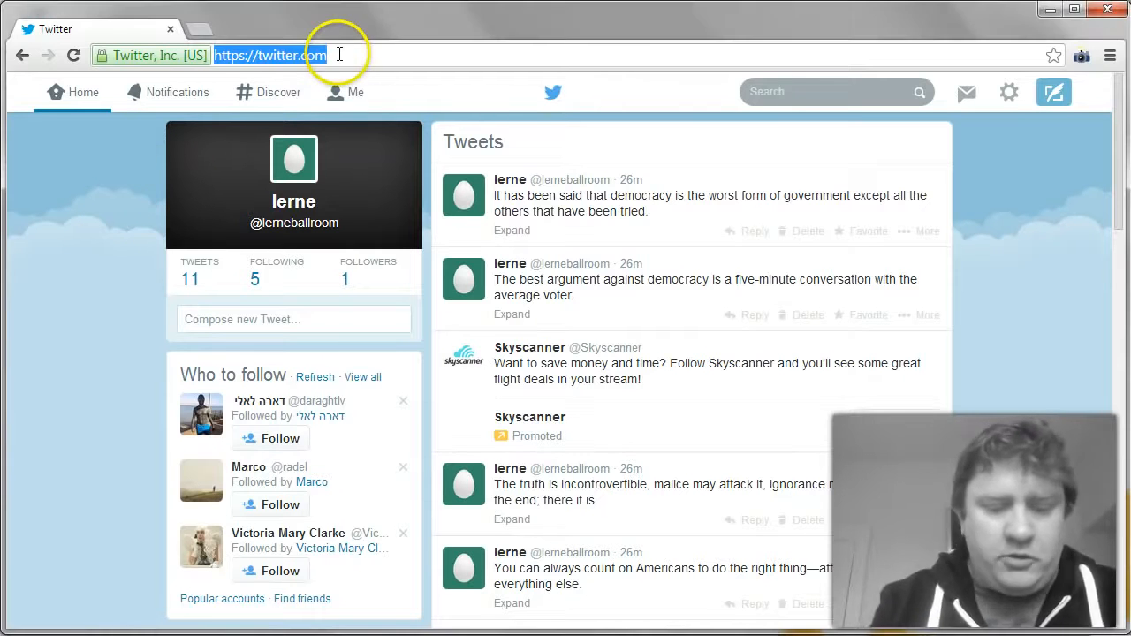
{"action": "type", "text": "app.carsnow.ie"}
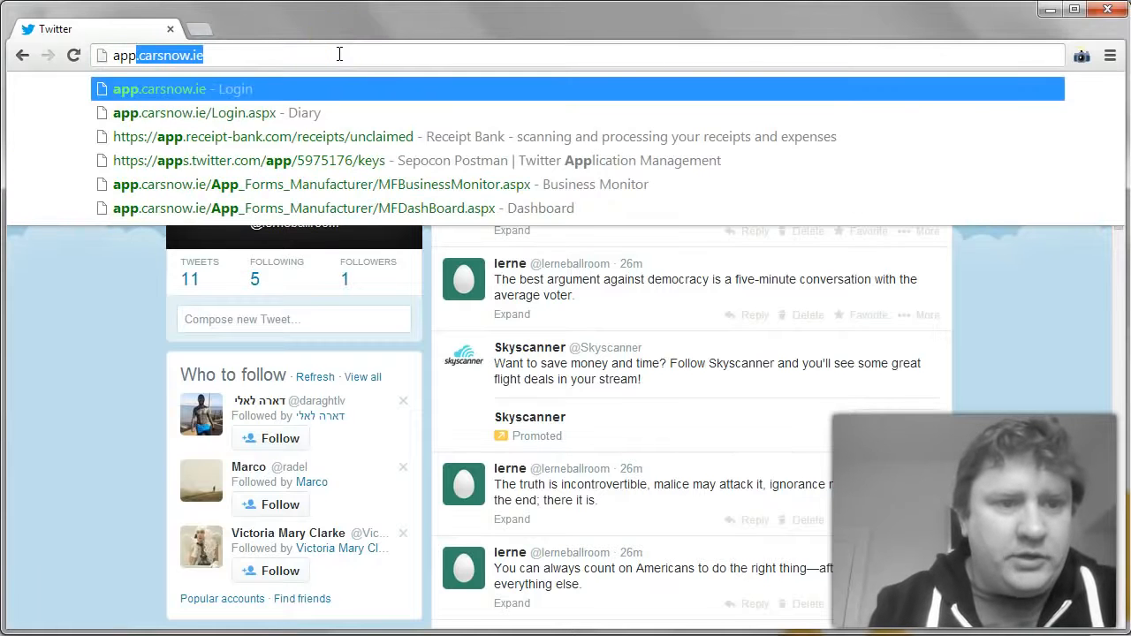
{"action": "key", "text": "Down"}
{"action": "key", "text": "Down"}
{"action": "key", "text": "Down"}
{"action": "key", "text": "BackSpace"}
{"action": "key", "text": "BackSpace"}
{"action": "key", "text": "BackSpace"}
{"action": "key", "text": "BackSpace"}
{"action": "key", "text": "BackSpace"}
{"action": "key", "text": "BackSpace"}
{"action": "key", "text": "BackSpace"}
{"action": "key", "text": "BackSpace"}
{"action": "key", "text": "BackSpace"}
{"action": "key", "text": "BackSpace"}
{"action": "key", "text": "BackSpace"}
{"action": "key", "text": "BackSpace"}
{"action": "key", "text": "BackSpace"}
{"action": "key", "text": "BackSpace"}
{"action": "key", "text": "BackSpace"}
{"action": "key", "text": "BackSpace"}
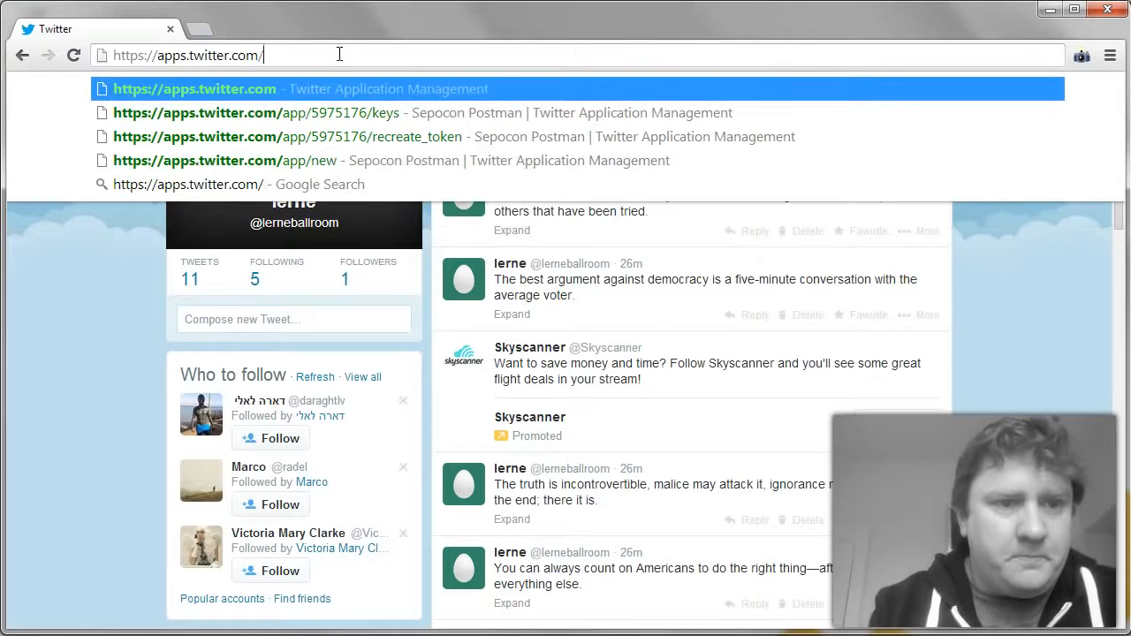
{"action": "key", "text": "Return"}
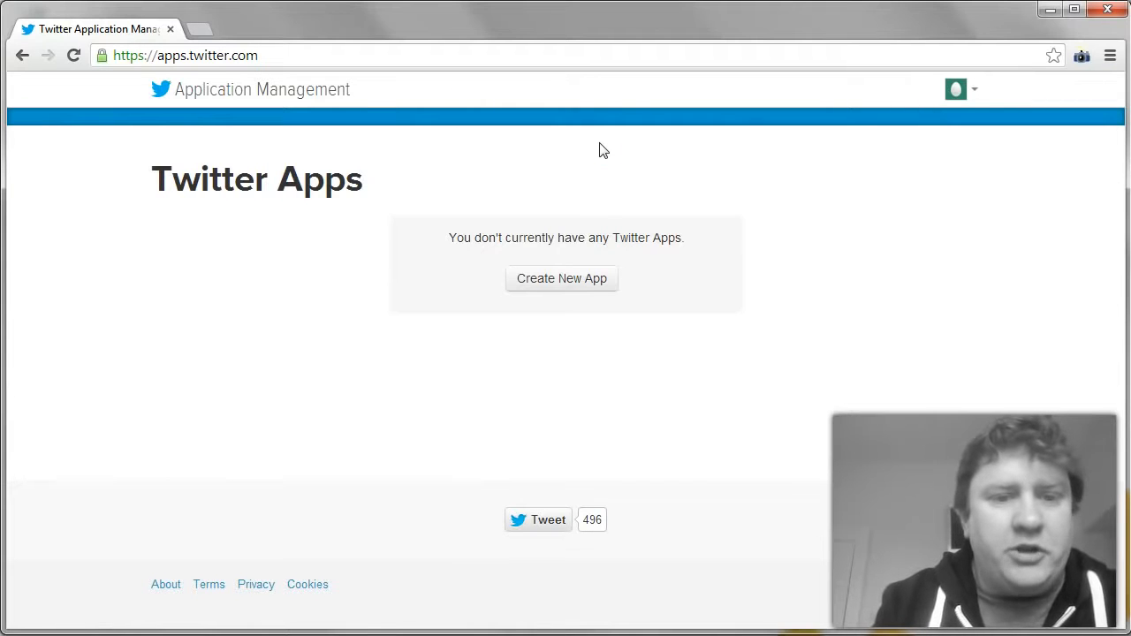
Start a new Twitter app named "Ierne Postman App" with the description "Test app for demo purposes"
{"action": "left_click", "coordinate": [572, 280]}
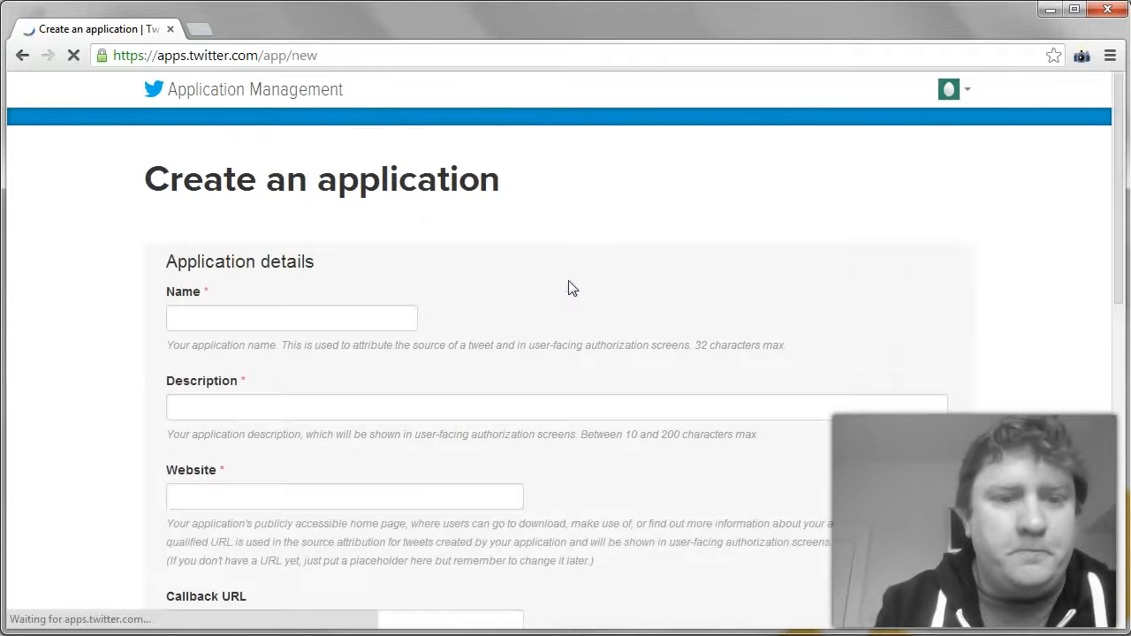
{"action": "left_click", "coordinate": [340, 318]}
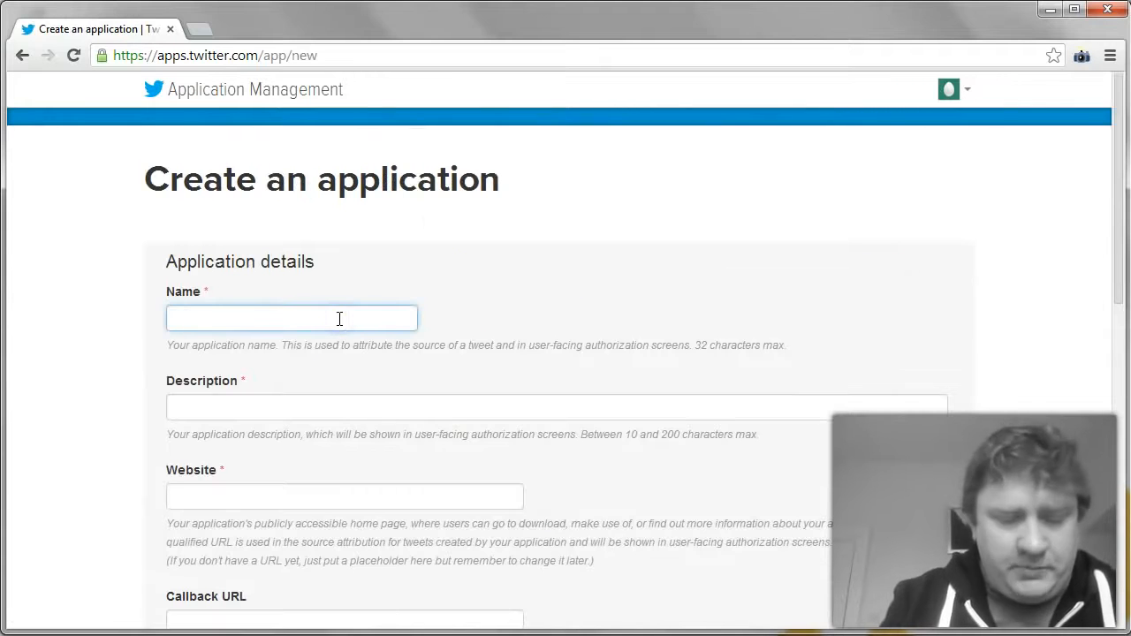
{"action": "type", "text": "l"}
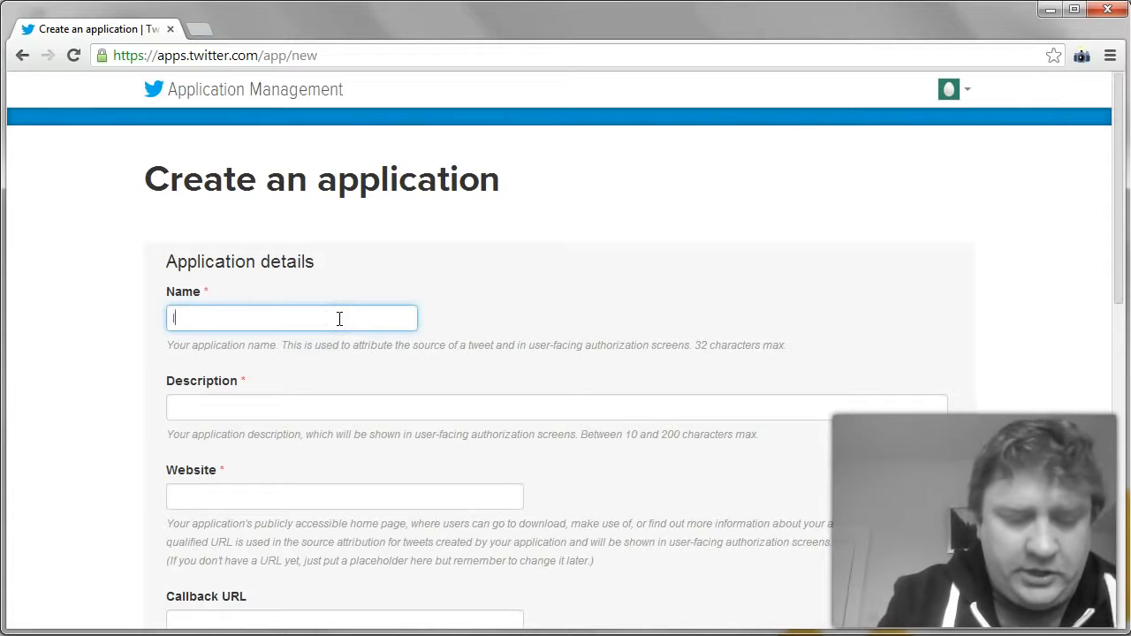
{"action": "type", "text": "erne Po"}
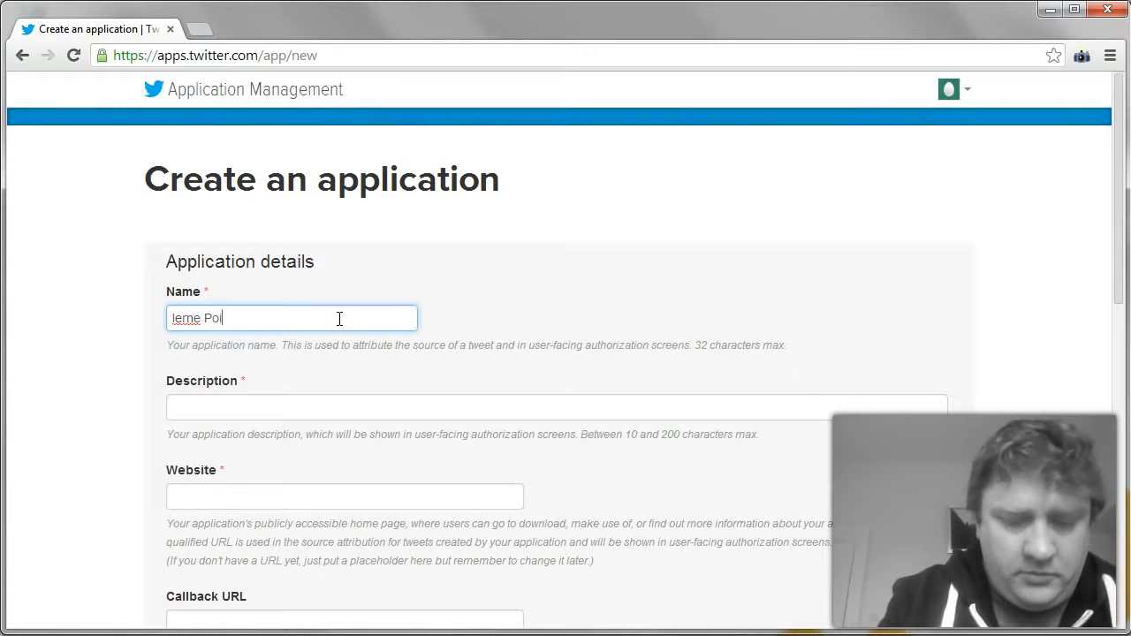
{"action": "type", "text": "stman App"}
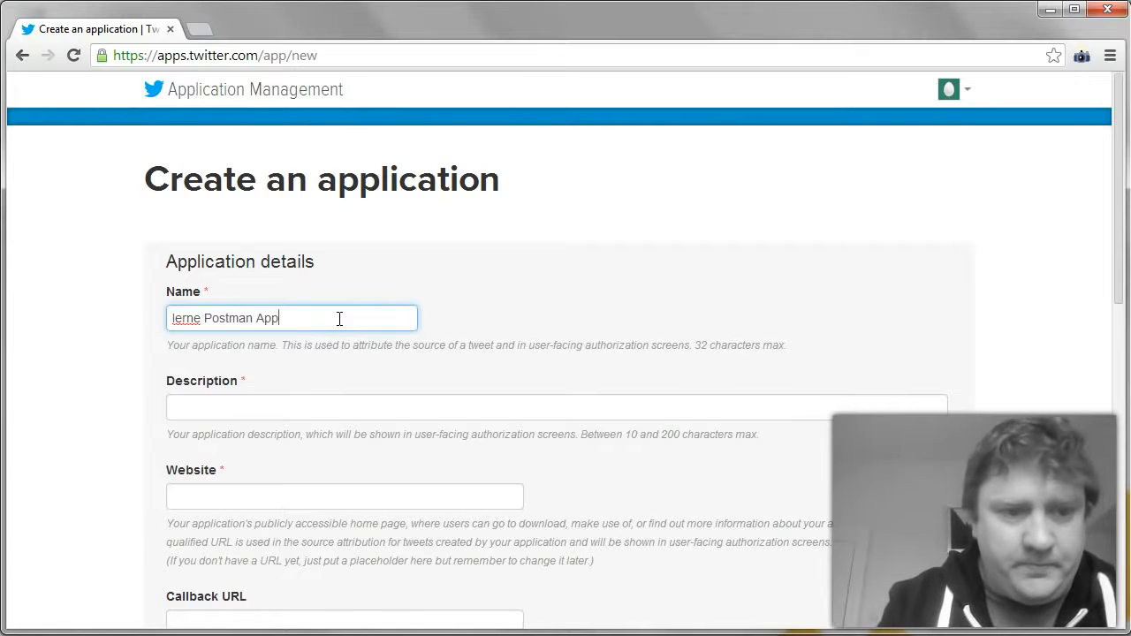
{"action": "key", "text": "Tab"}
{"action": "type", "text": "Test app for dem"}
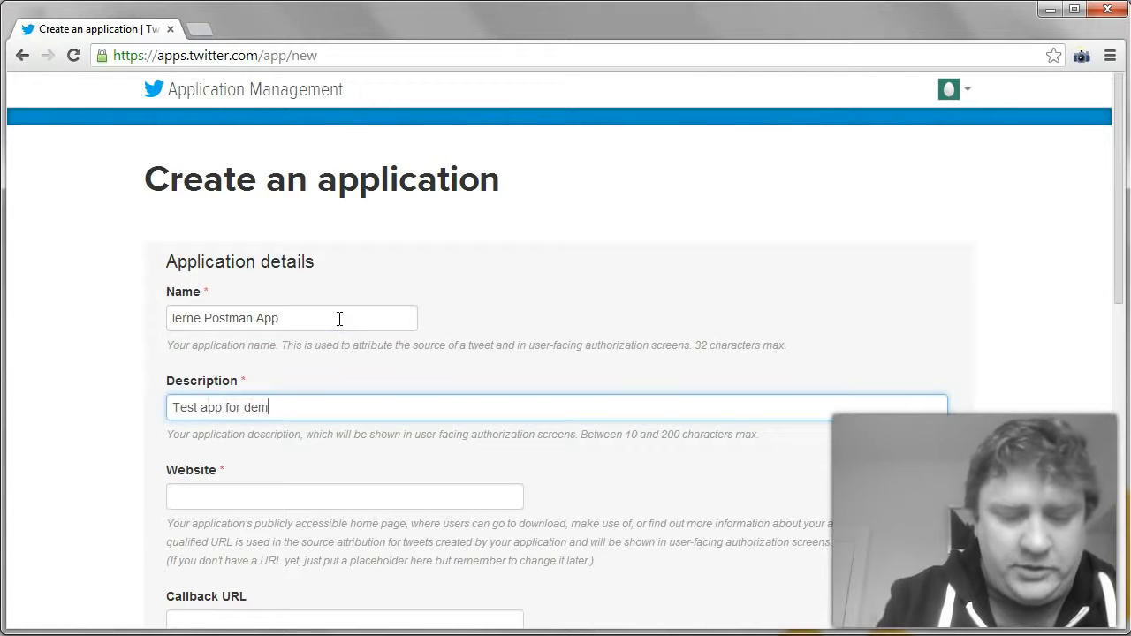
{"action": "type", "text": "o purposes"}
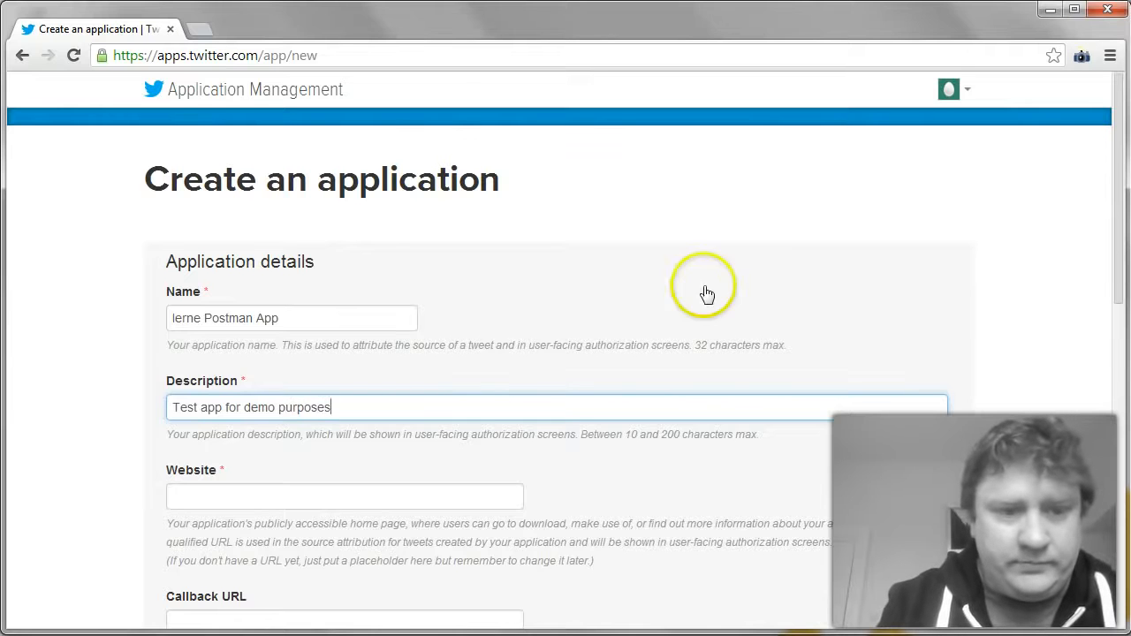
{"action": "left_click_drag", "start_coordinate": [1110, 242], "coordinate": [1085, 326]}
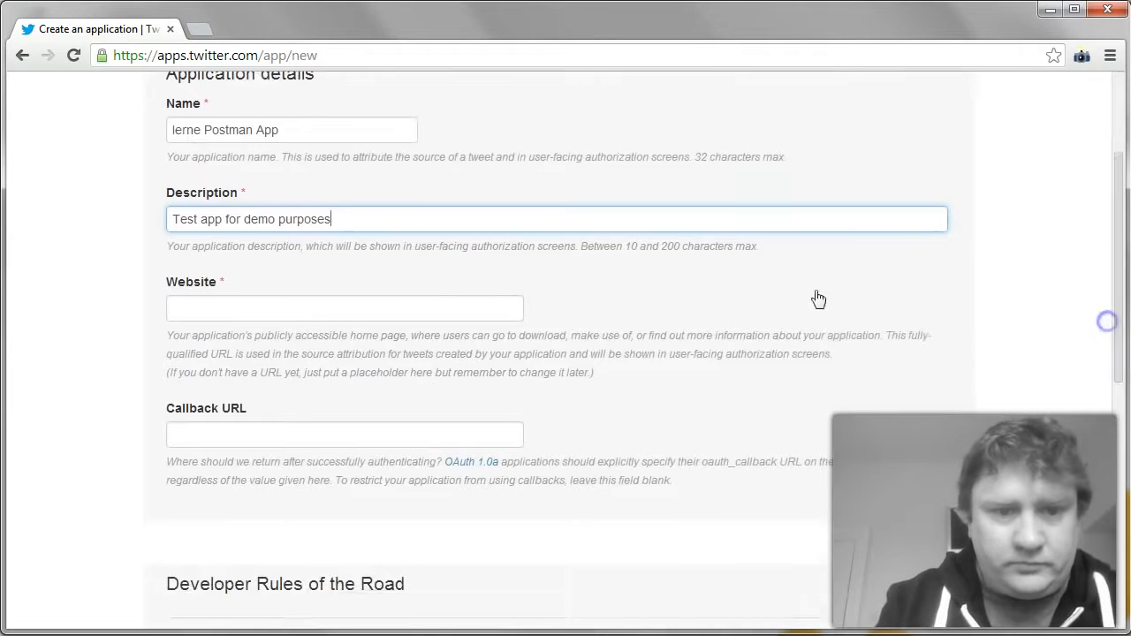
{"action": "left_click", "coordinate": [453, 307]}
{"action": "type", "text": "ht"}
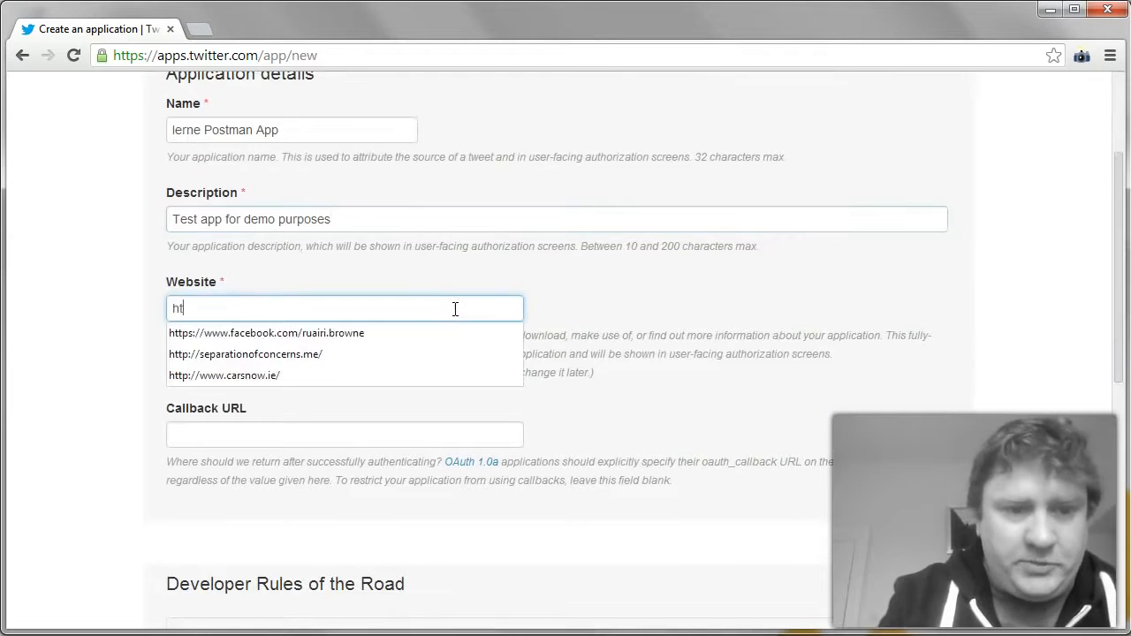
{"action": "key", "text": "Down"}
{"action": "key", "text": "Down"}
{"action": "key", "text": "Return"}
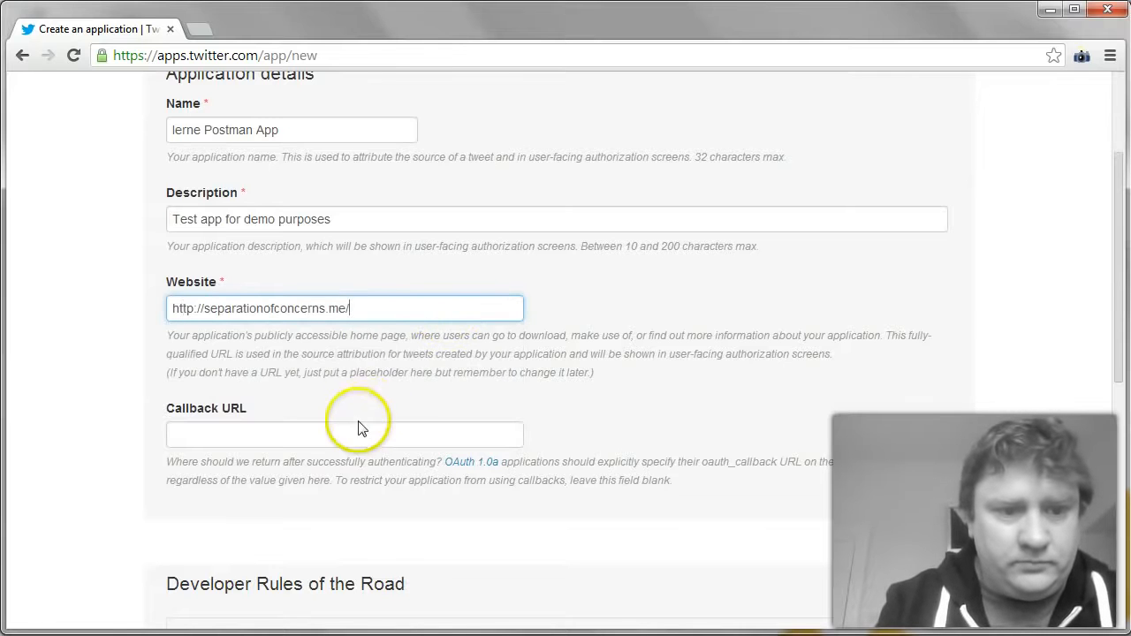
Agree to the Developer Rules of the Road and create the Twitter application
{"action": "scroll", "coordinate": [1120, 193], "scroll_direction": "down", "scroll_amount": 5}
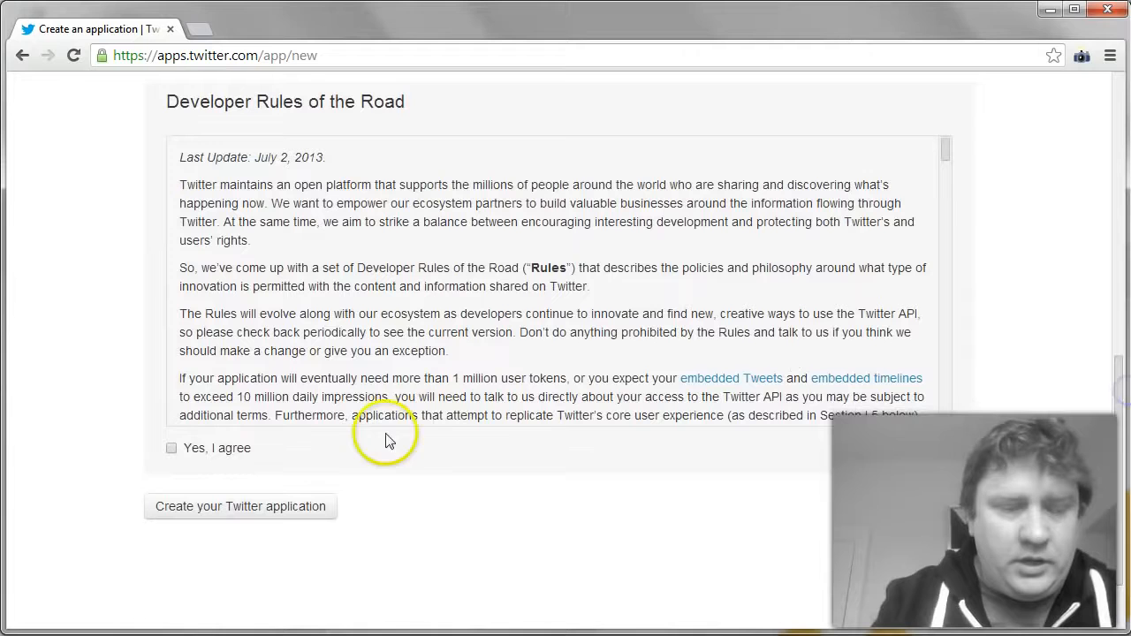
{"action": "left_click", "coordinate": [172, 448]}
{"action": "left_click", "coordinate": [226, 504]}
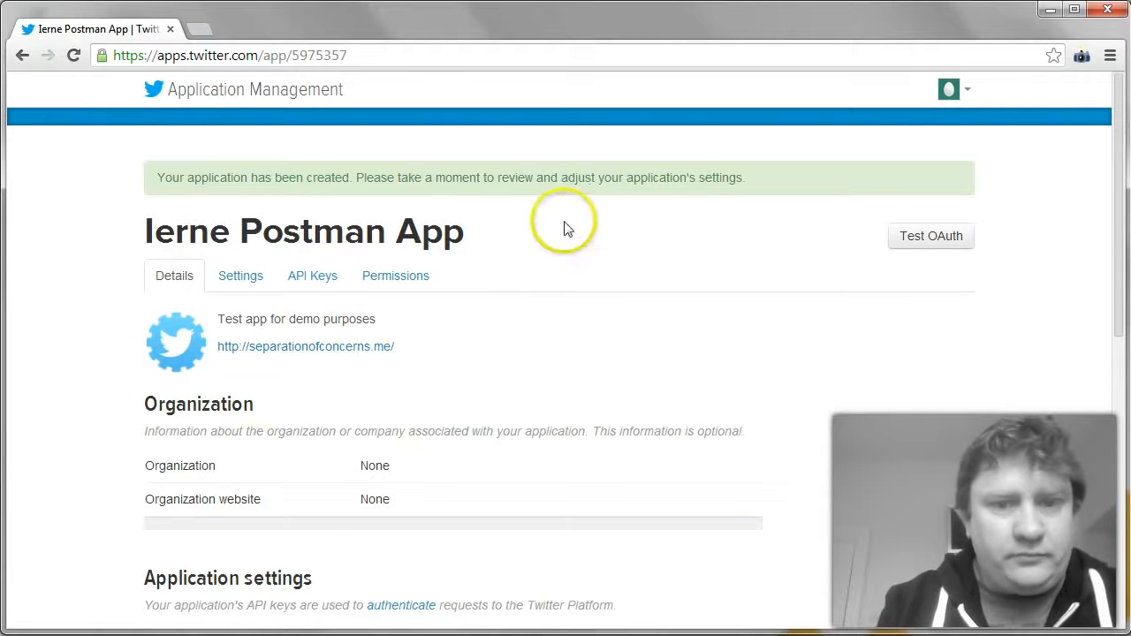
Change the app's access permission to Read and Write and save the setting
{"action": "scroll", "coordinate": [567, 228], "scroll_direction": "down", "scroll_amount": 1}
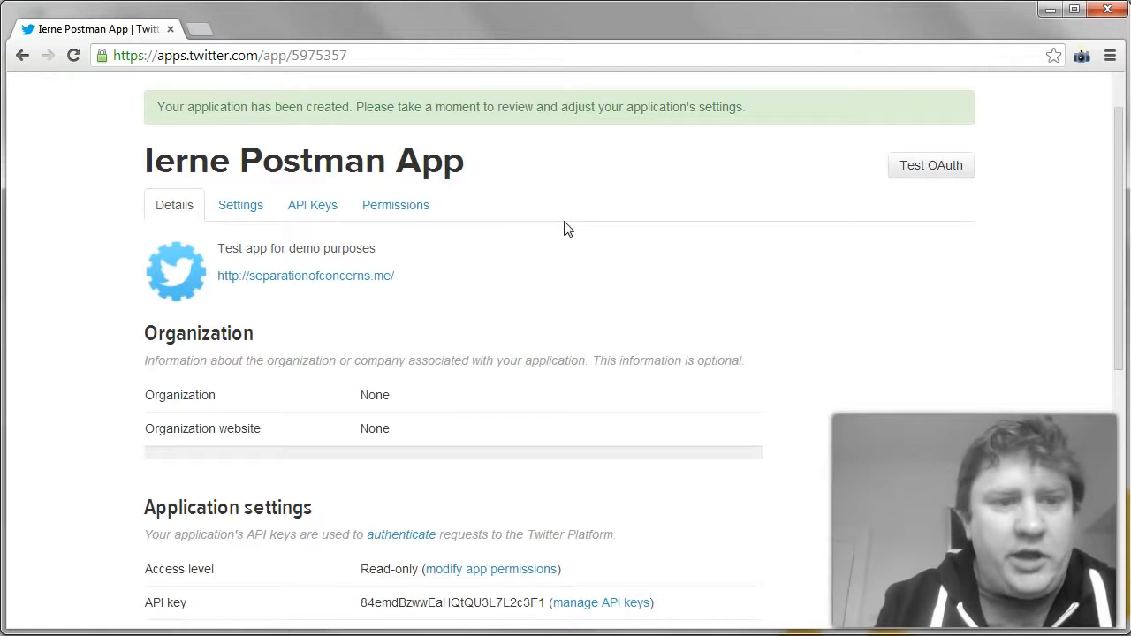
{"action": "scroll", "coordinate": [567, 228], "scroll_direction": "down", "scroll_amount": 4}
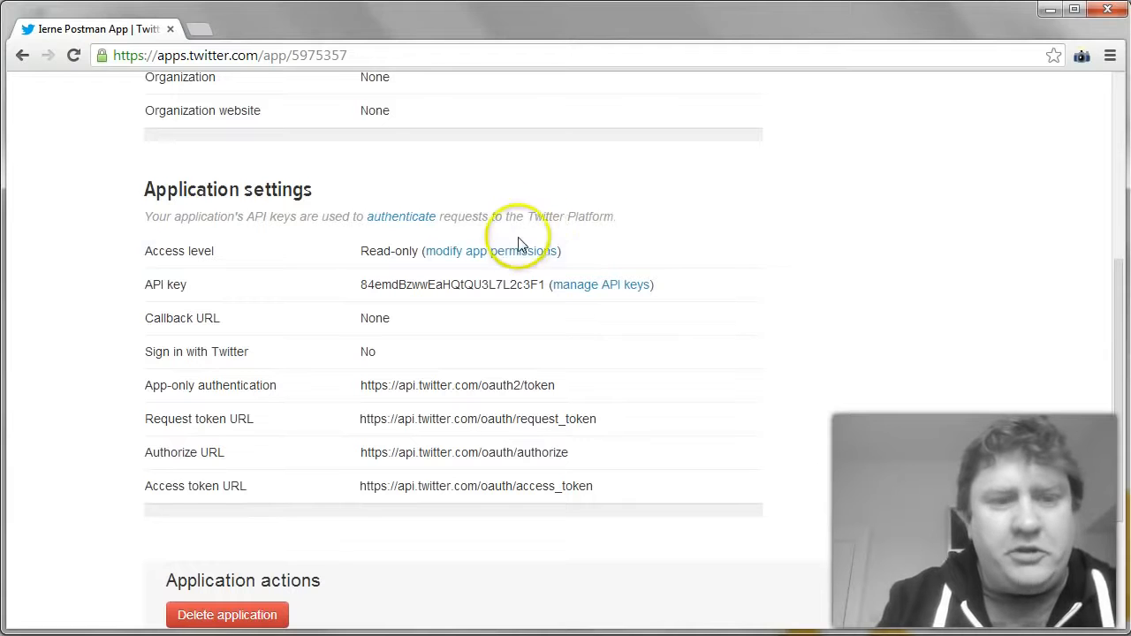
{"action": "left_click", "coordinate": [482, 252]}
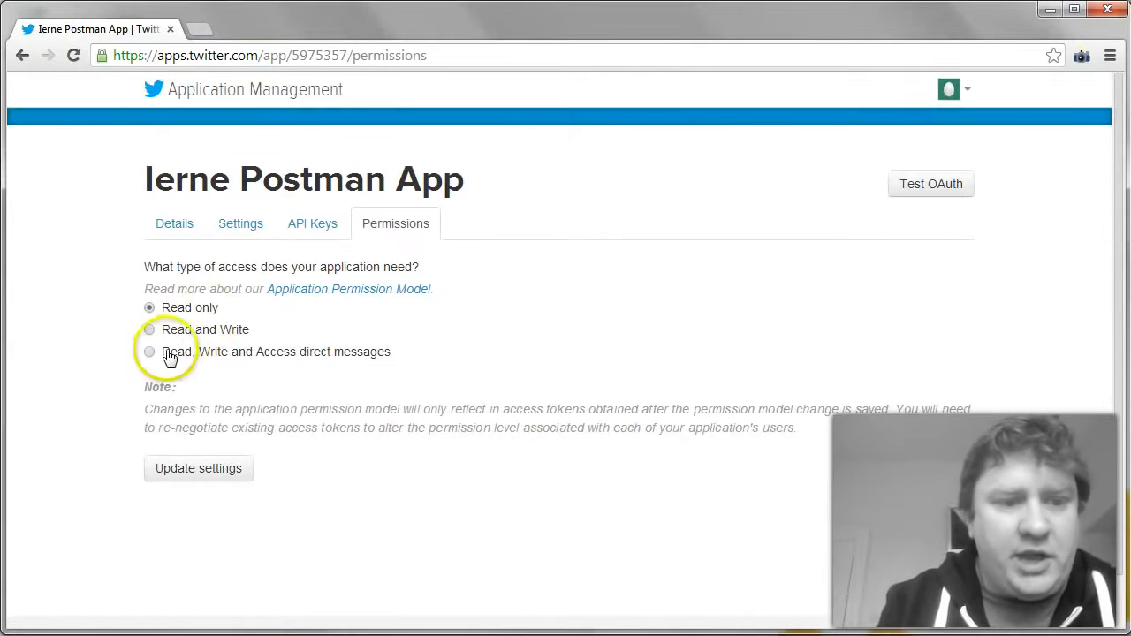
{"action": "left_click", "coordinate": [150, 330]}
{"action": "left_click", "coordinate": [198, 475]}
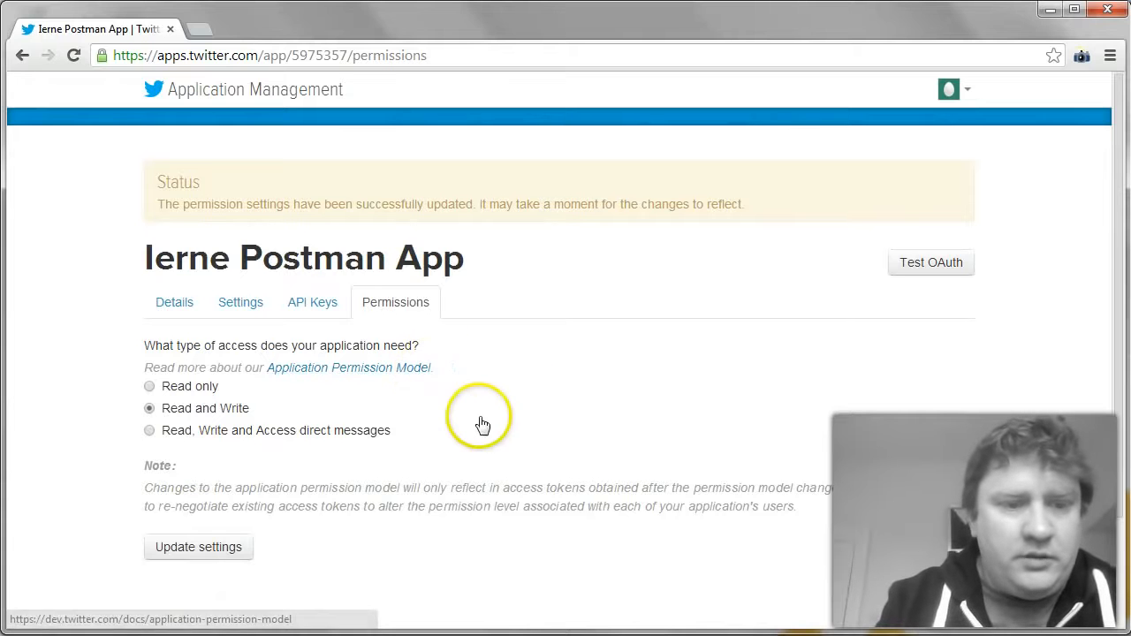
Open the app's API keys page and regenerate the API keys, confirming the request
{"action": "scroll", "coordinate": [457, 424], "scroll_direction": "down", "scroll_amount": 2}
{"action": "scroll", "coordinate": [459, 425], "scroll_direction": "up", "scroll_amount": 1}
{"action": "scroll", "coordinate": [459, 424], "scroll_direction": "down", "scroll_amount": 2}
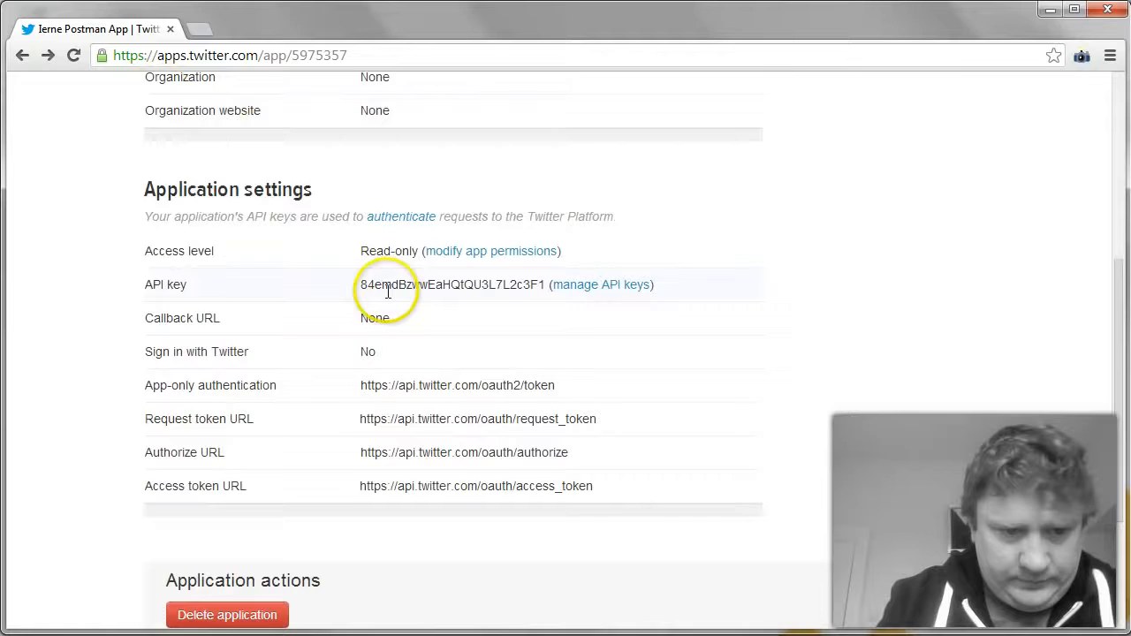
{"action": "scroll", "coordinate": [386, 295], "scroll_direction": "down", "scroll_amount": 1}
{"action": "scroll", "coordinate": [385, 295], "scroll_direction": "up", "scroll_amount": 5}
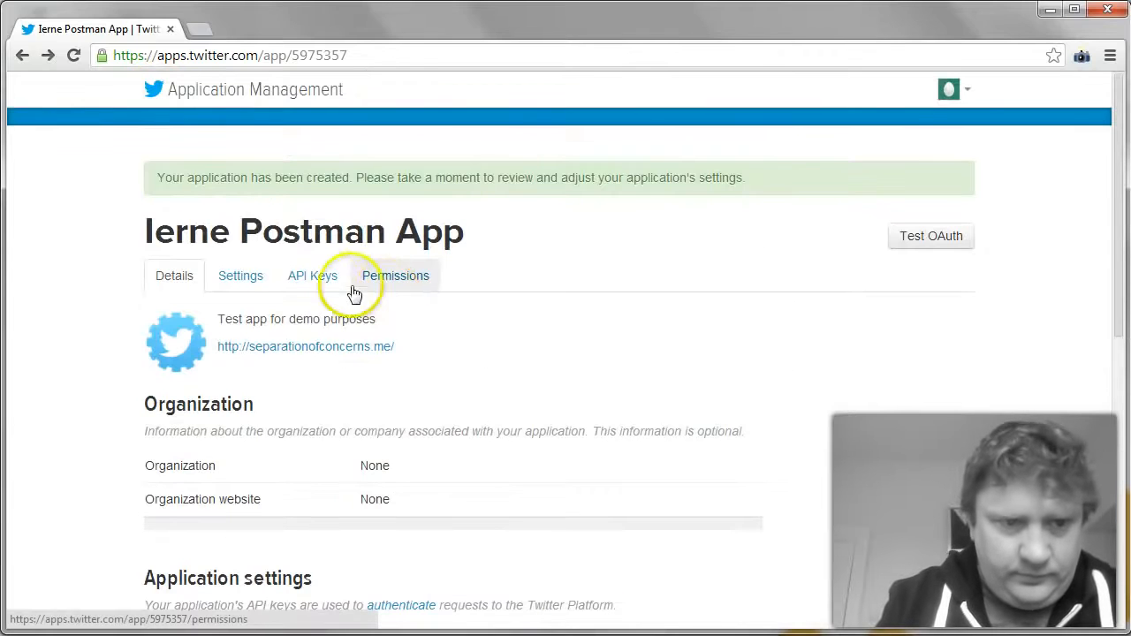
{"action": "left_click", "coordinate": [298, 281]}
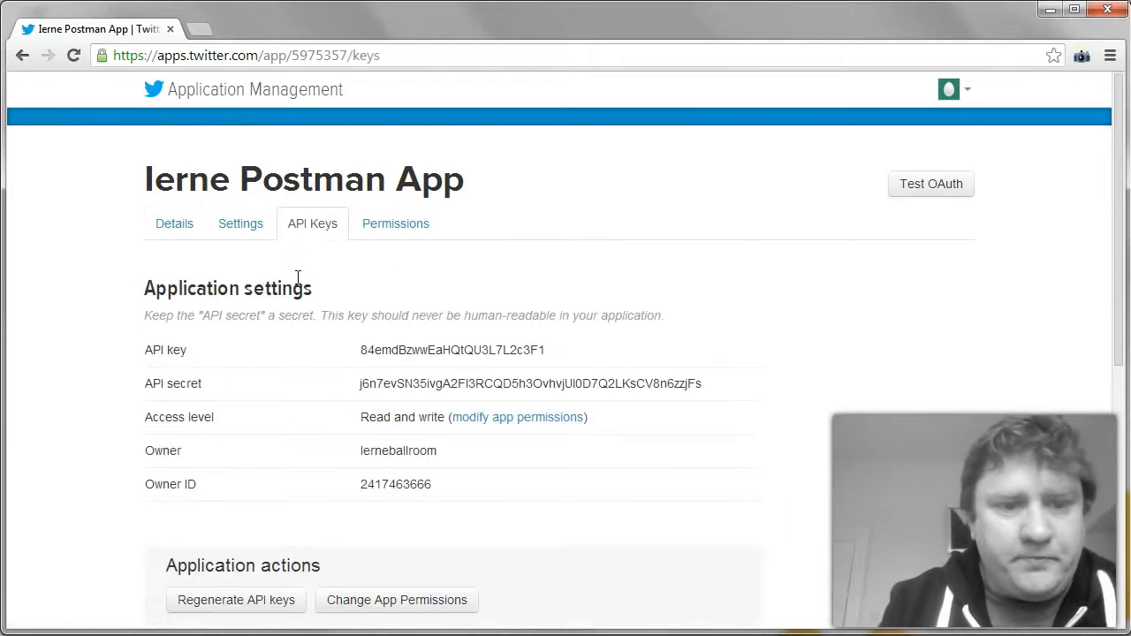
{"action": "scroll", "coordinate": [299, 285], "scroll_direction": "down", "scroll_amount": 3}
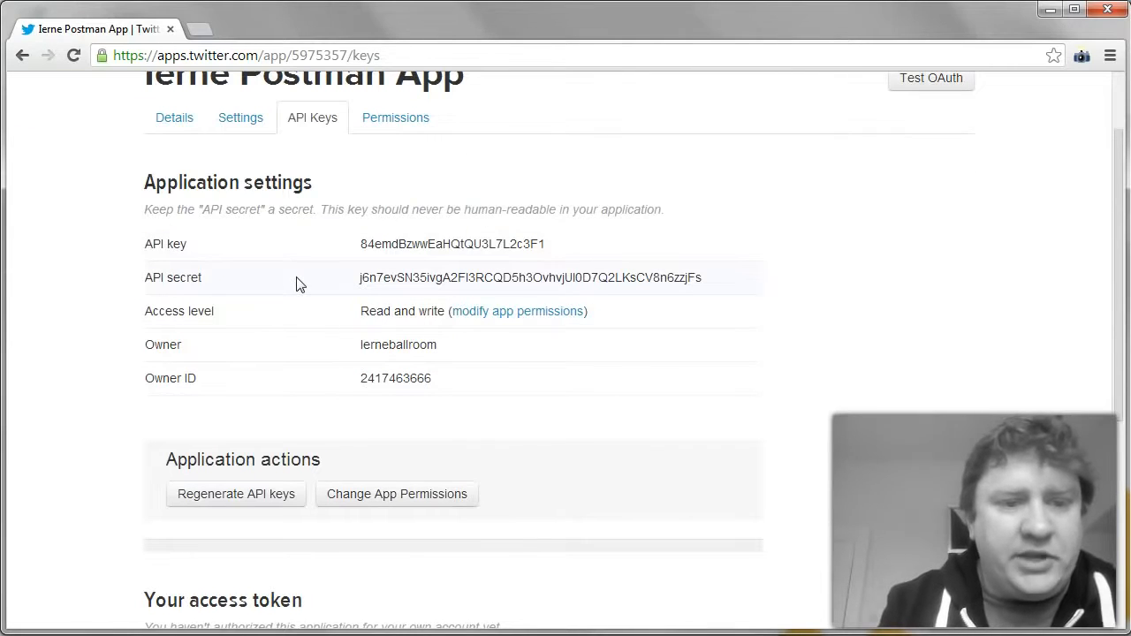
{"action": "scroll", "coordinate": [298, 284], "scroll_direction": "down", "scroll_amount": 2}
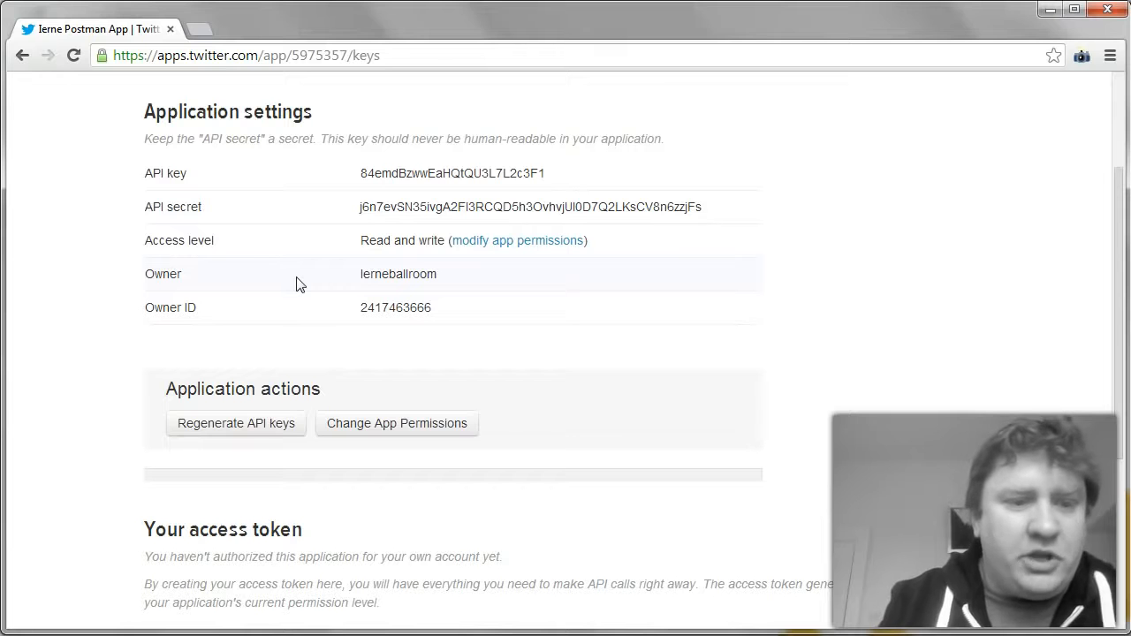
{"action": "left_click", "coordinate": [240, 426]}
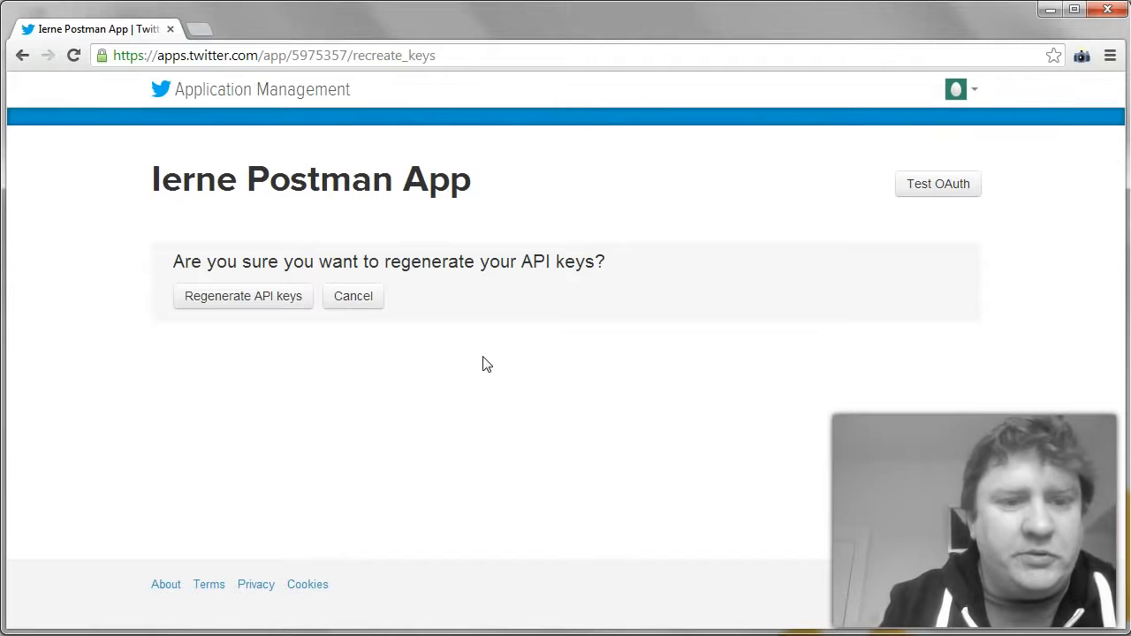
{"action": "left_click", "coordinate": [271, 305]}
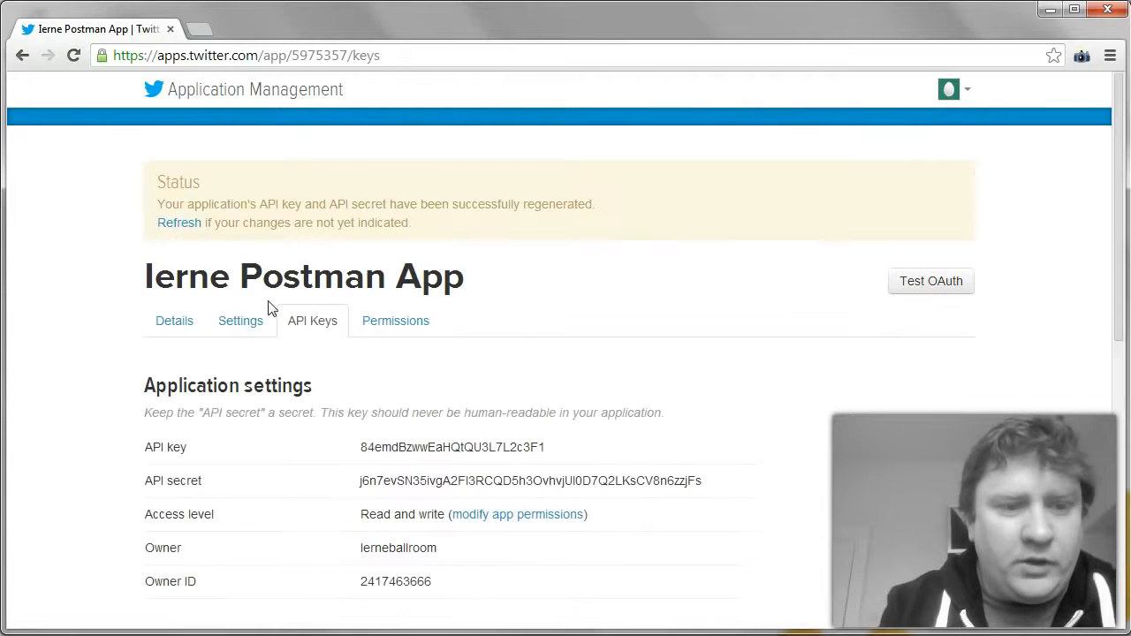
Create an access token for the account from the app's token actions
{"action": "scroll", "coordinate": [271, 307], "scroll_direction": "down", "scroll_amount": 3}
{"action": "scroll", "coordinate": [271, 307], "scroll_direction": "down", "scroll_amount": 5}
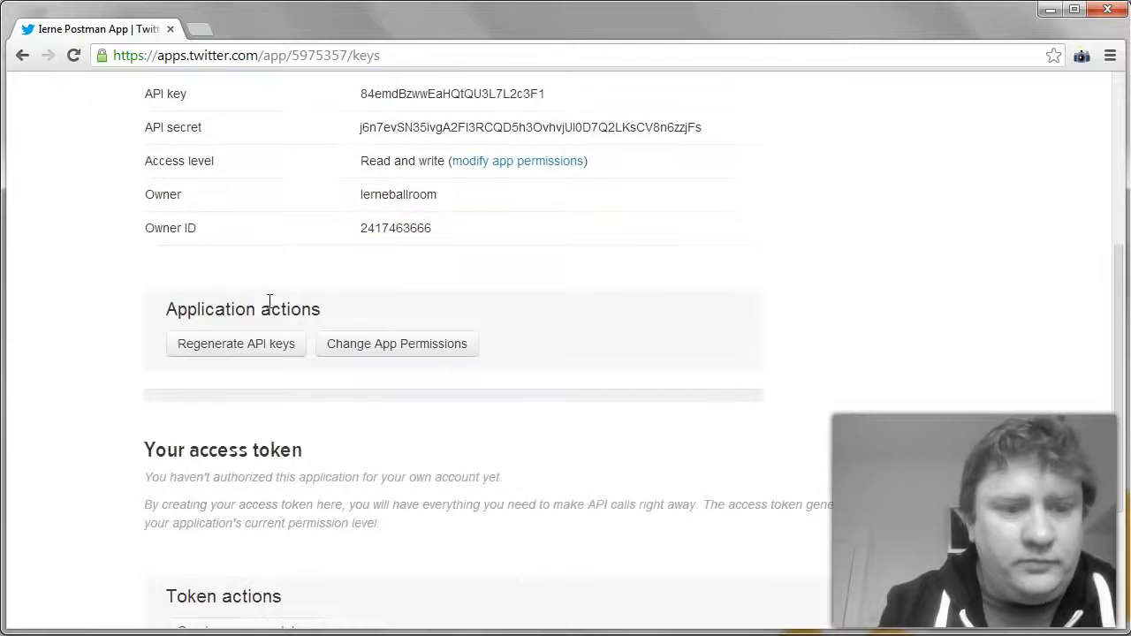
{"action": "left_click", "coordinate": [242, 397]}
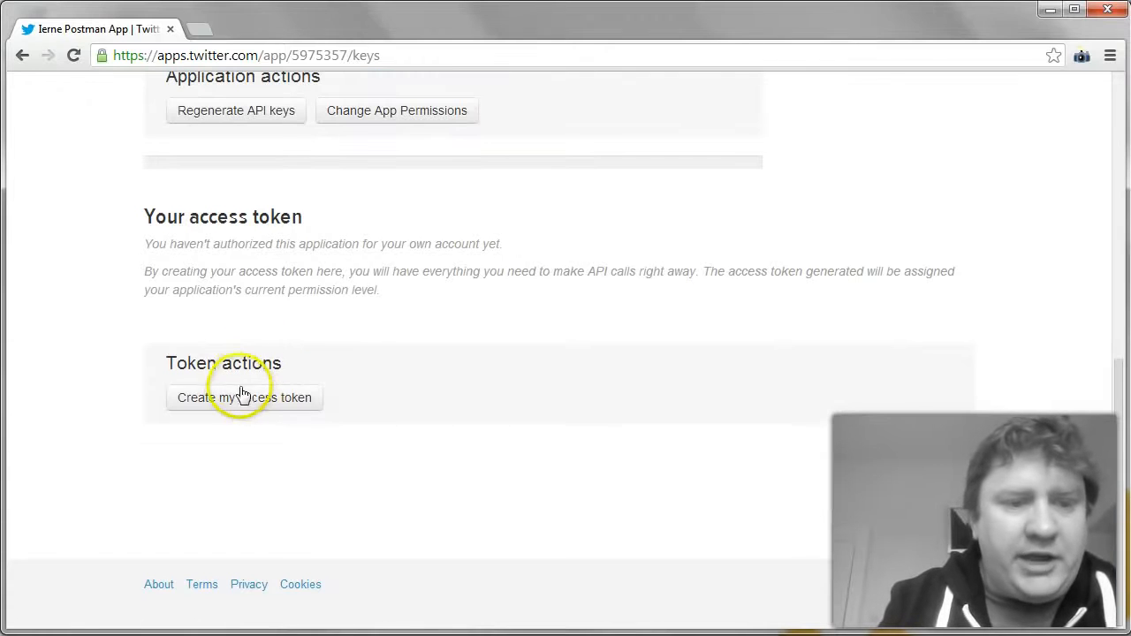
{"action": "left_click", "coordinate": [242, 397]}
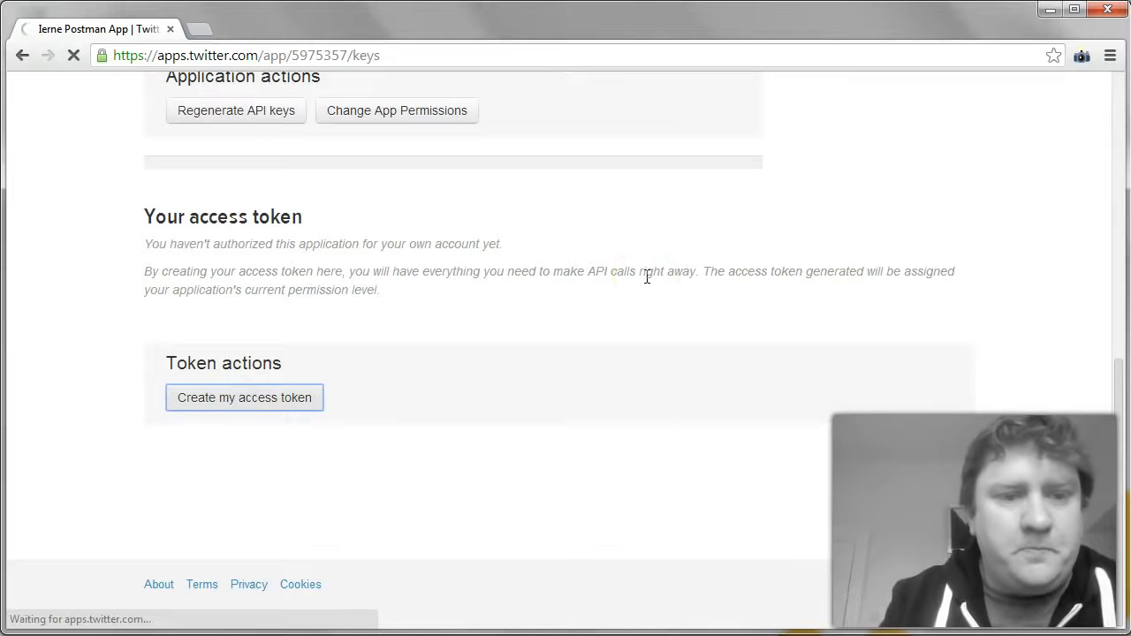
Examine the app's API key, API secret, access token, token secret and access level
{"action": "scroll", "coordinate": [645, 283], "scroll_direction": "down", "scroll_amount": 4}
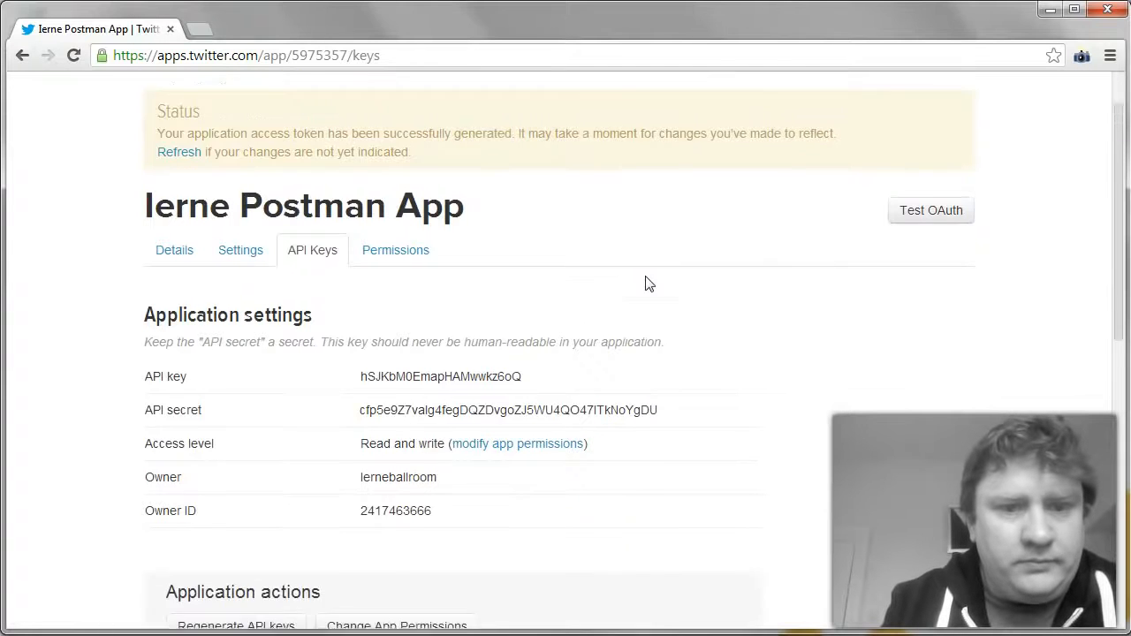
{"action": "scroll", "coordinate": [647, 282], "scroll_direction": "up", "scroll_amount": 2}
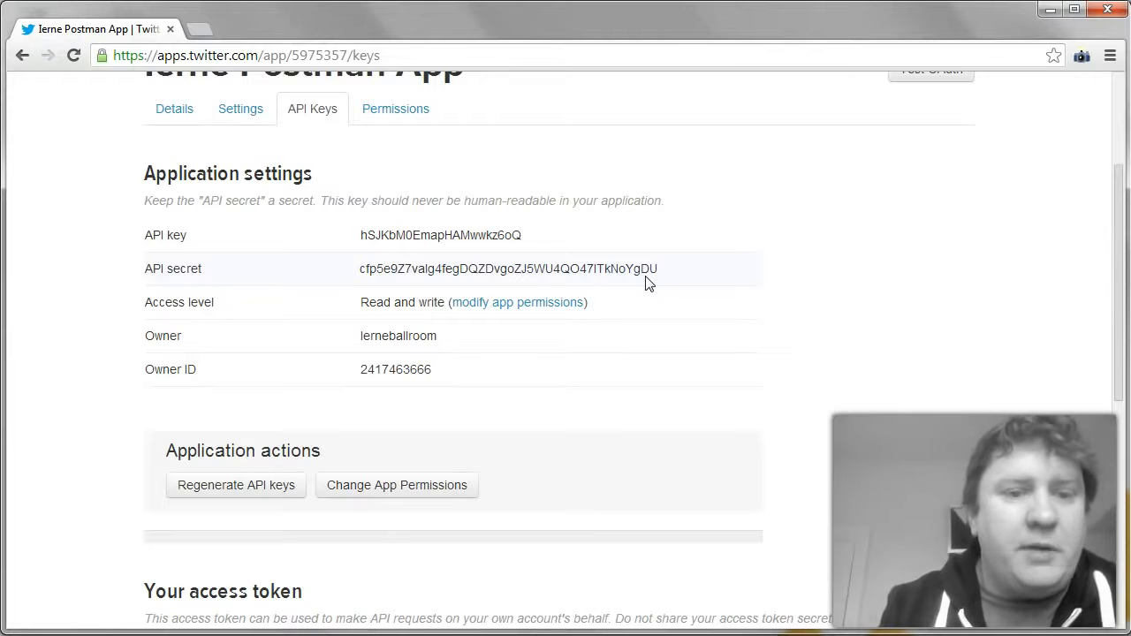
{"action": "scroll", "coordinate": [647, 282], "scroll_direction": "down", "scroll_amount": 3}
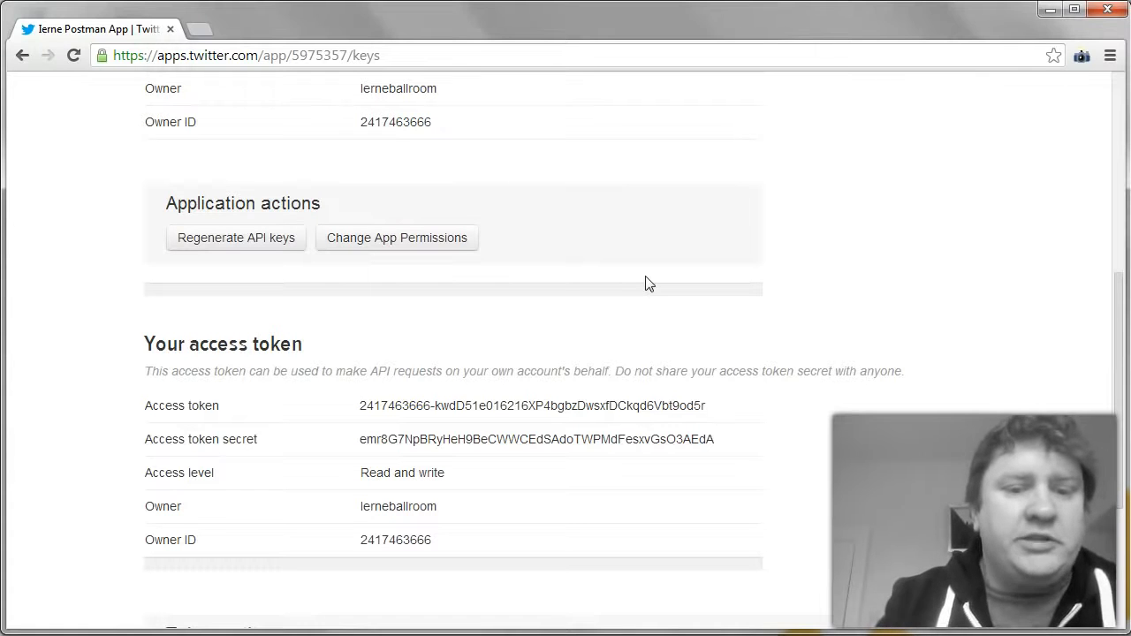
{"action": "scroll", "coordinate": [648, 282], "scroll_direction": "down", "scroll_amount": 2}
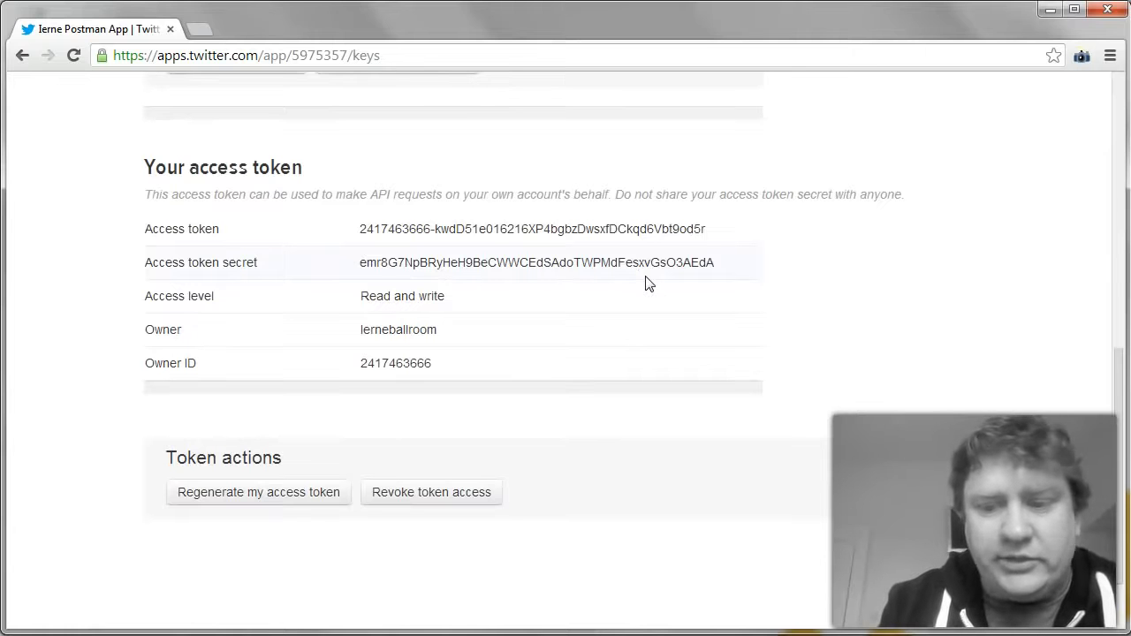
{"action": "scroll", "coordinate": [648, 282], "scroll_direction": "down", "scroll_amount": 1}
{"action": "scroll", "coordinate": [648, 283], "scroll_direction": "up", "scroll_amount": 3}
{"action": "scroll", "coordinate": [645, 282], "scroll_direction": "up", "scroll_amount": 2}
{"action": "scroll", "coordinate": [645, 283], "scroll_direction": "up", "scroll_amount": 1}
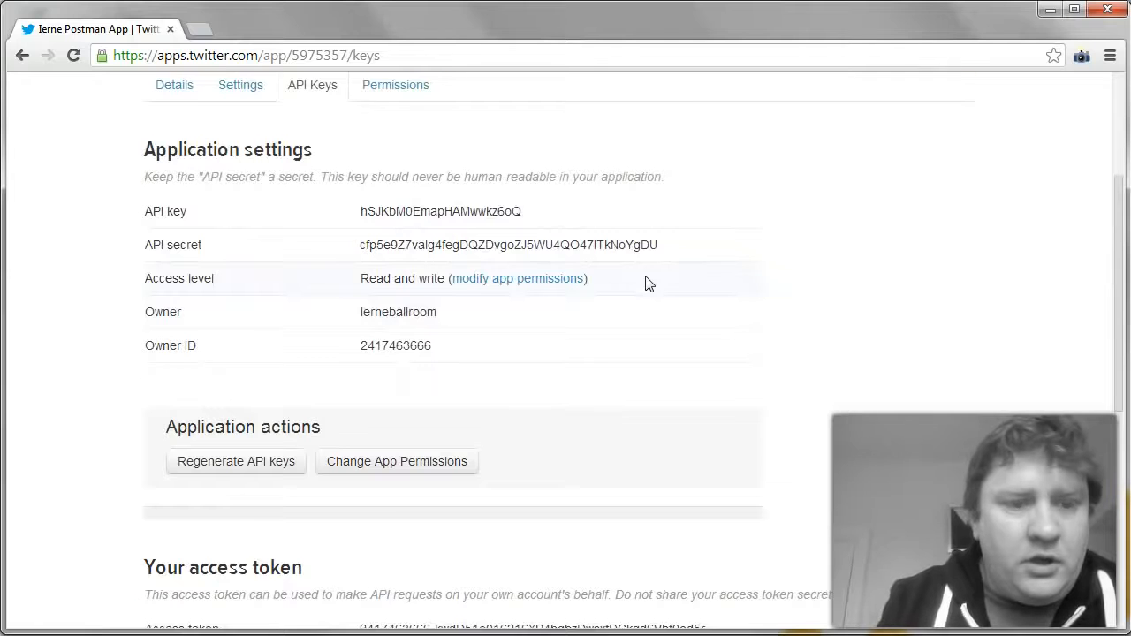
{"action": "scroll", "coordinate": [647, 282], "scroll_direction": "up", "scroll_amount": 2}
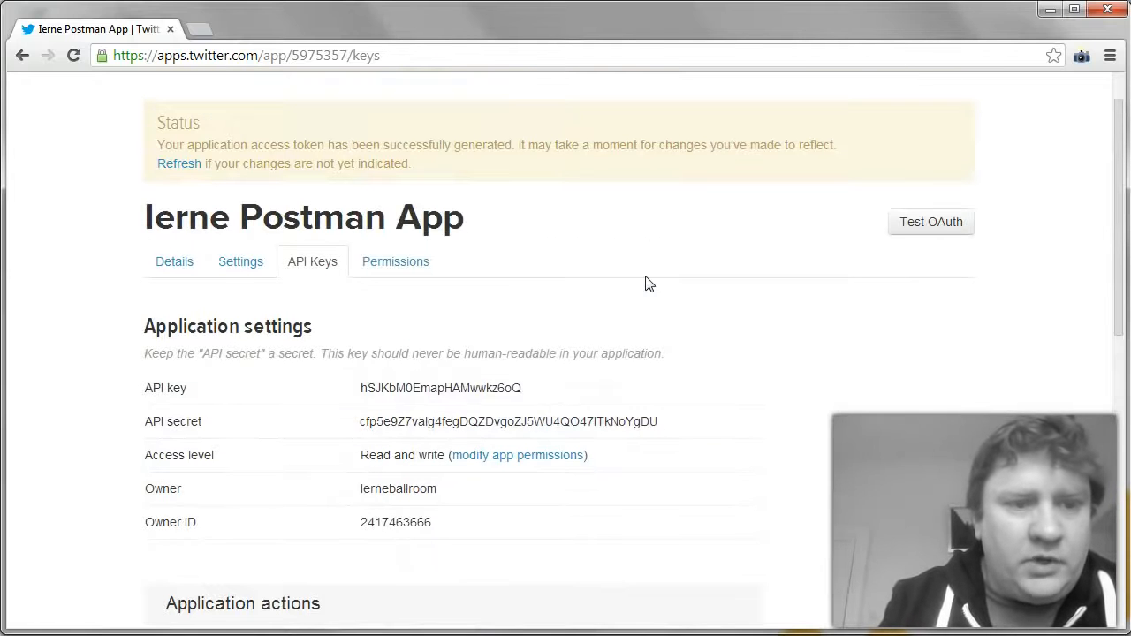
{"action": "scroll", "coordinate": [648, 283], "scroll_direction": "down", "scroll_amount": 1}
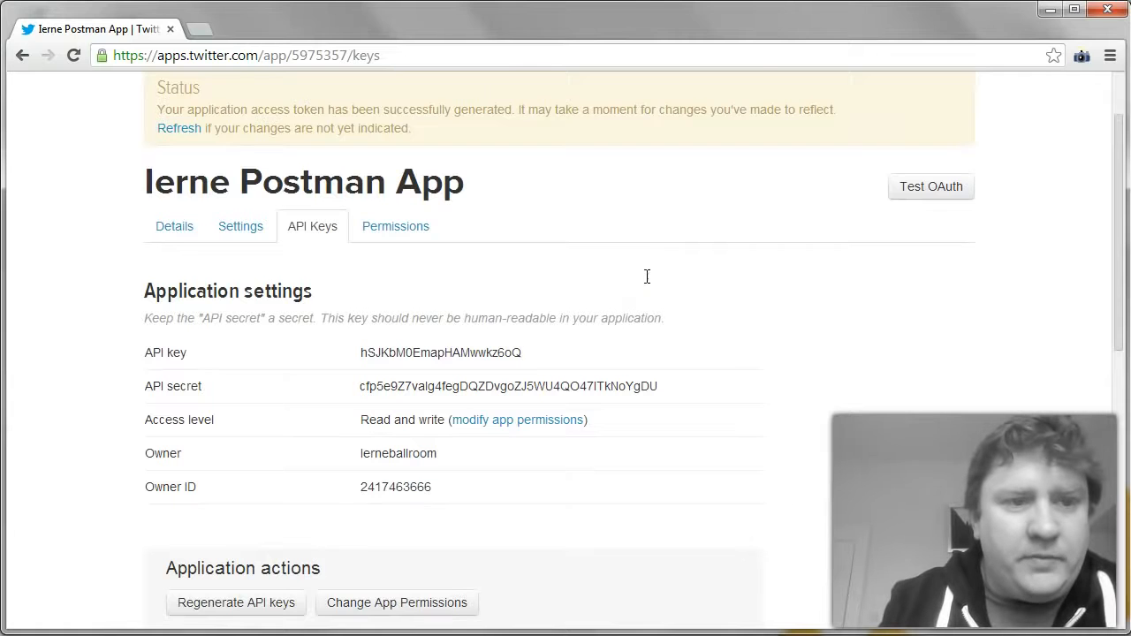
{"action": "scroll", "coordinate": [645, 283], "scroll_direction": "down", "scroll_amount": 2}
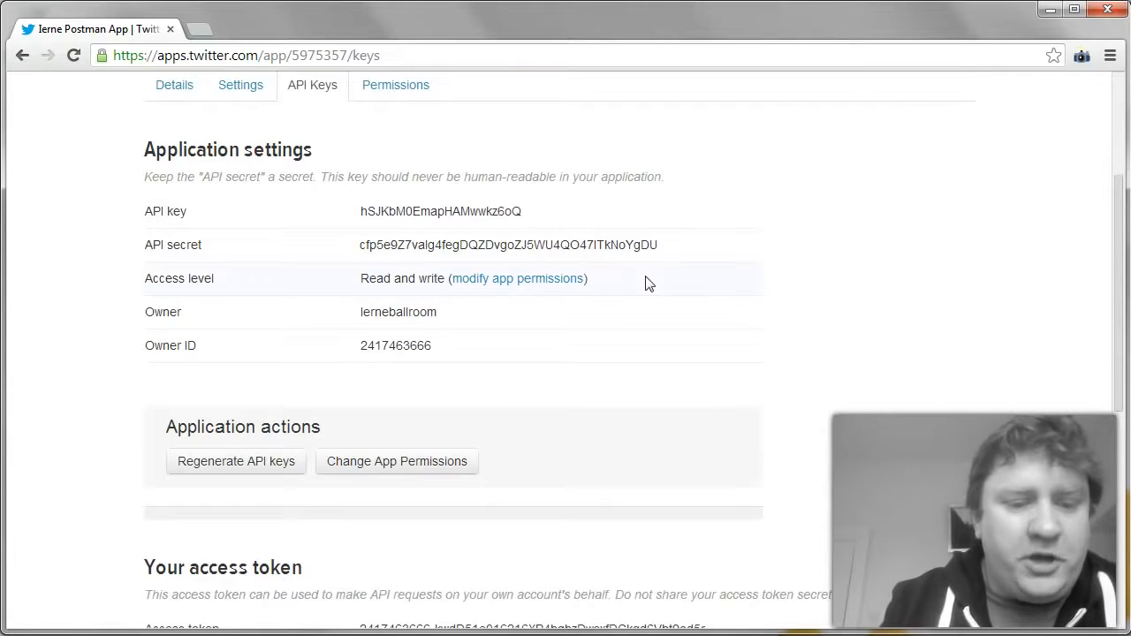
{"action": "scroll", "coordinate": [646, 278], "scroll_direction": "up", "scroll_amount": 3}
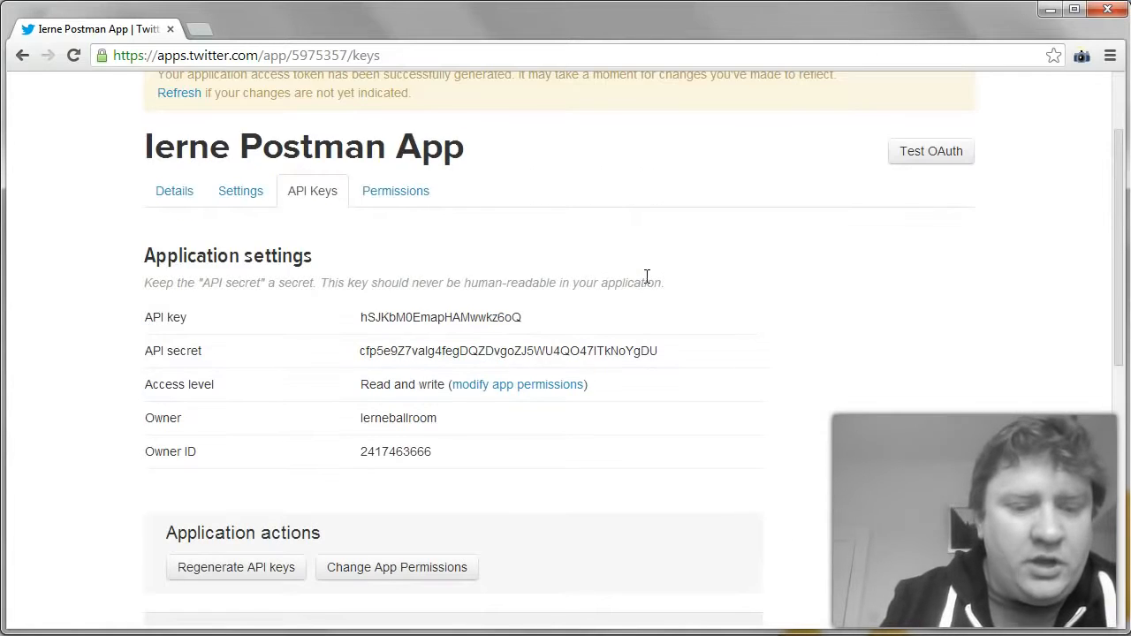
Launch the Postman REST client from Chrome's apps page, bring its window fully into view and reset the preloaded request
{"action": "left_click", "coordinate": [202, 35]}
{"action": "left_click", "coordinate": [26, 85]}
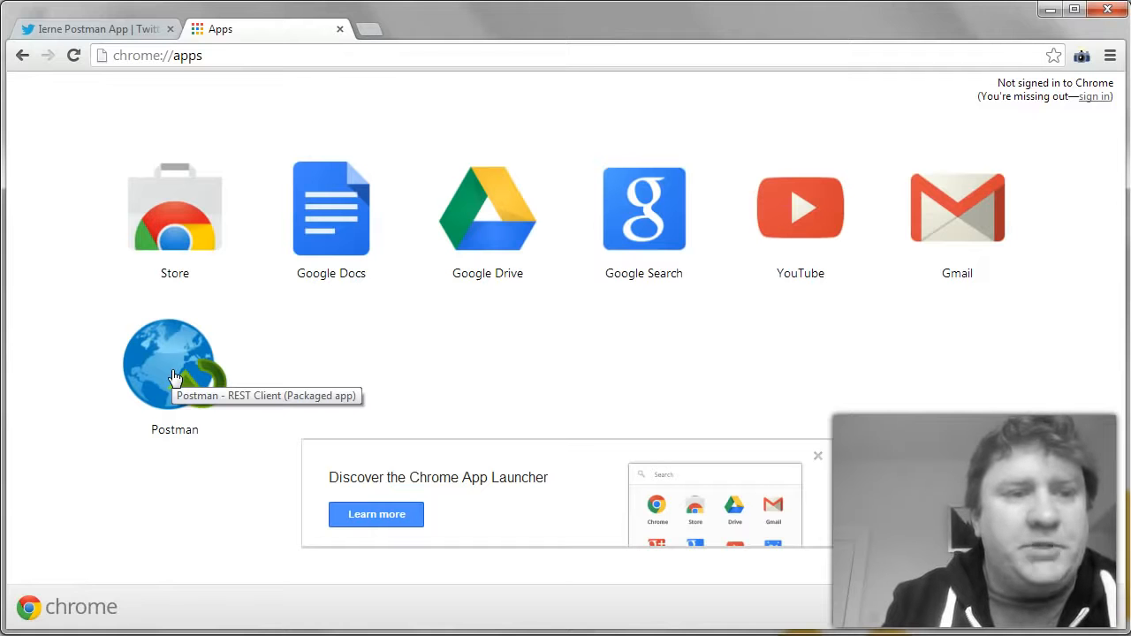
{"action": "left_click", "coordinate": [174, 378]}
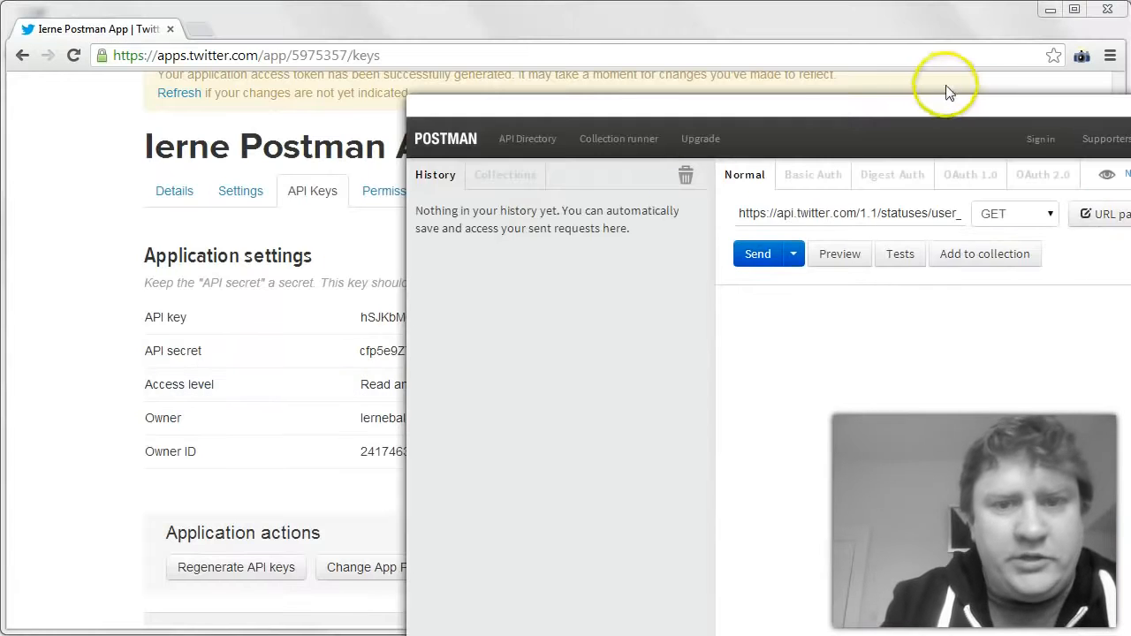
{"action": "left_click_drag", "start_coordinate": [922, 107], "coordinate": [515, 2]}
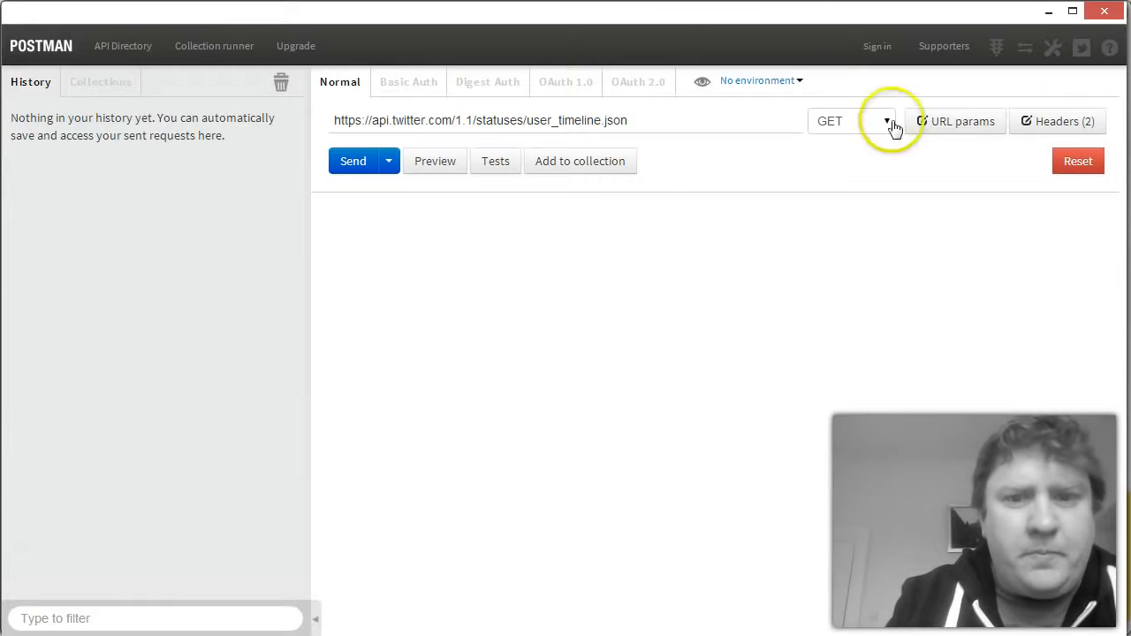
{"action": "left_click", "coordinate": [1076, 163]}
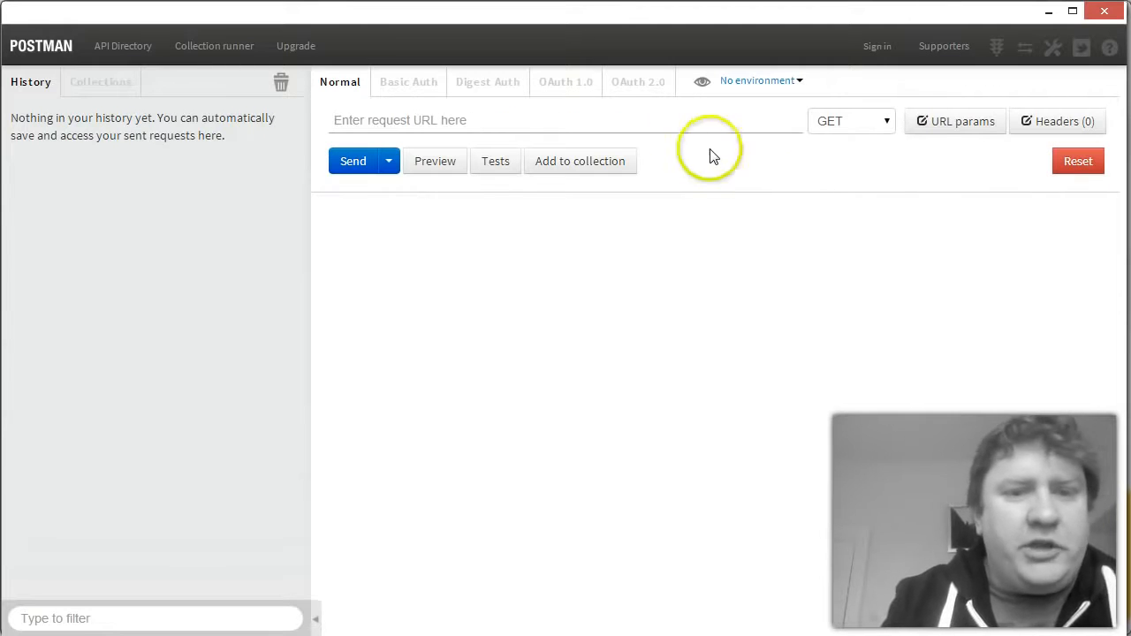
Choose OAuth 1.0 authentication in Postman and paste the Twitter app's API key as the Consumer Key
{"action": "left_click", "coordinate": [572, 85]}
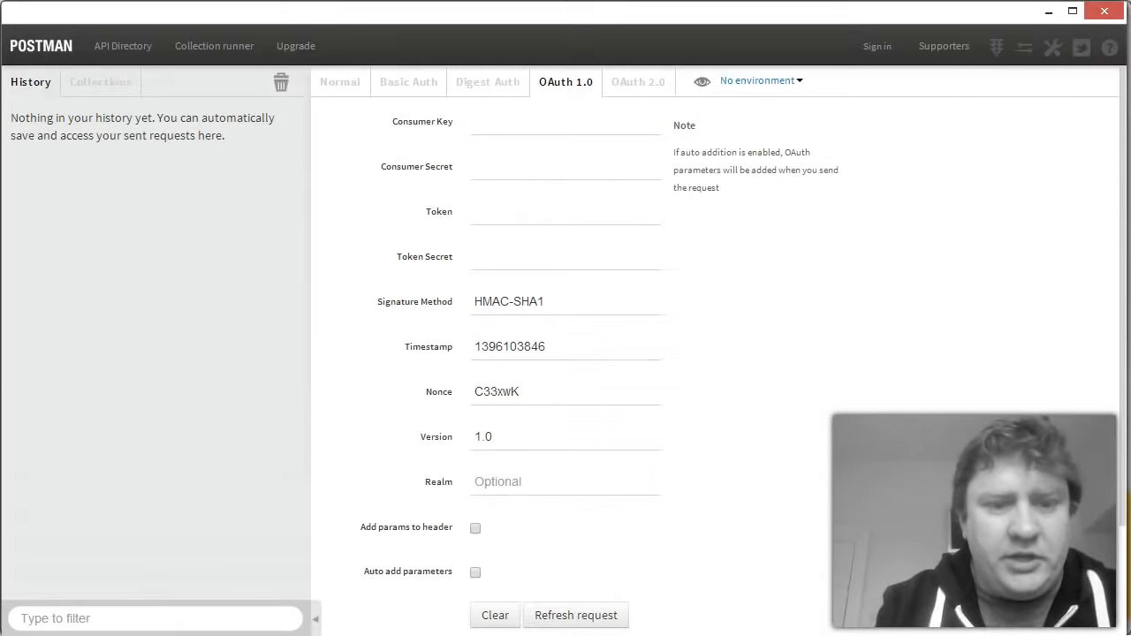
{"action": "left_click", "coordinate": [1048, 12]}
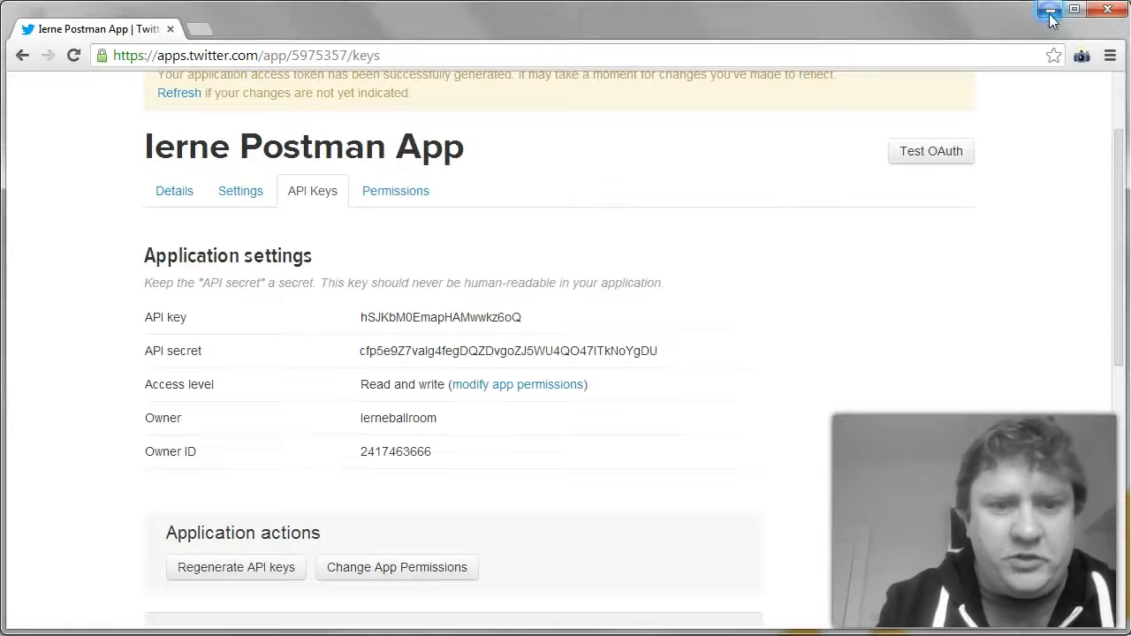
{"action": "double_click", "coordinate": [446, 315]}
{"action": "key", "text": "ctrl+c"}
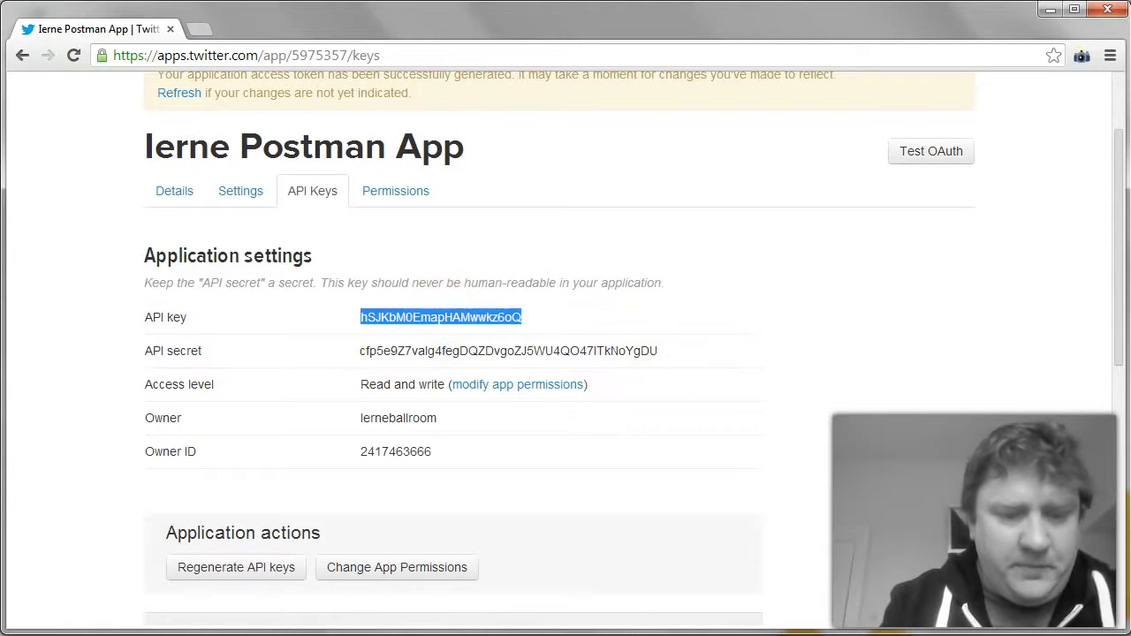
{"action": "key", "text": "alt+Tab"}
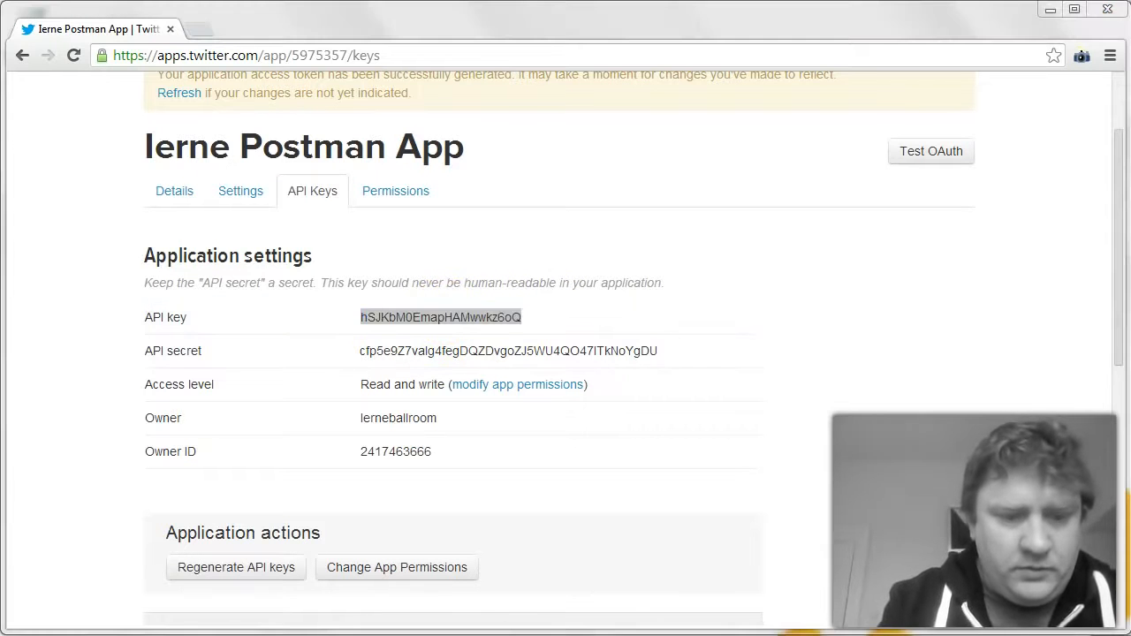
{"action": "key", "text": "alt+Tab"}
{"action": "key", "text": "alt+Tab"}
{"action": "key", "text": "alt+Tab"}
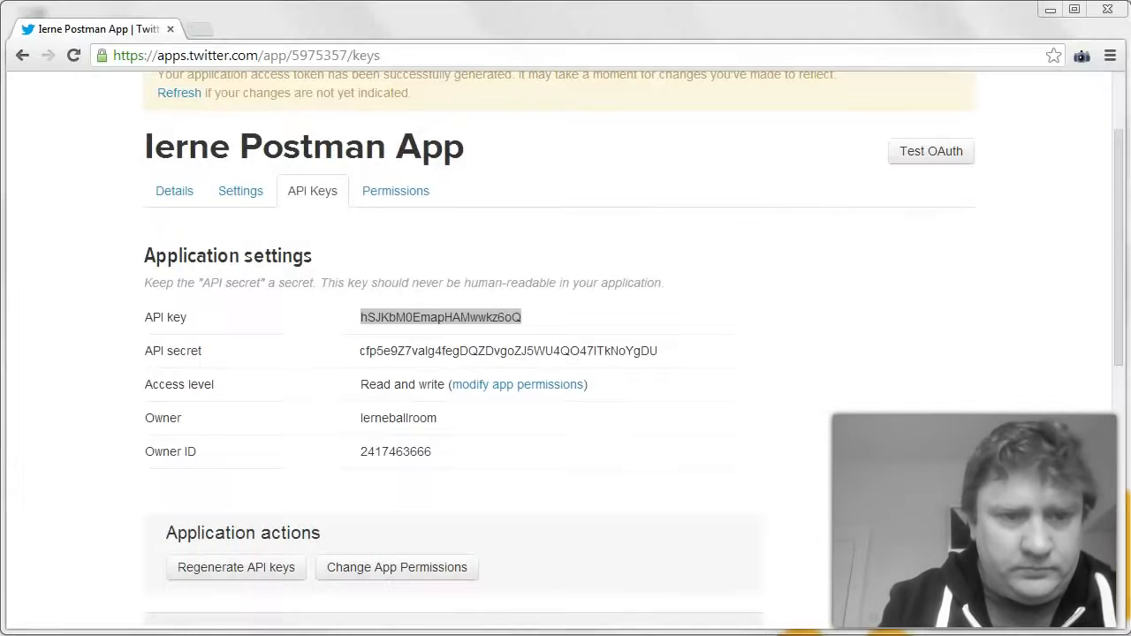
{"action": "key", "text": "alt+Tab"}
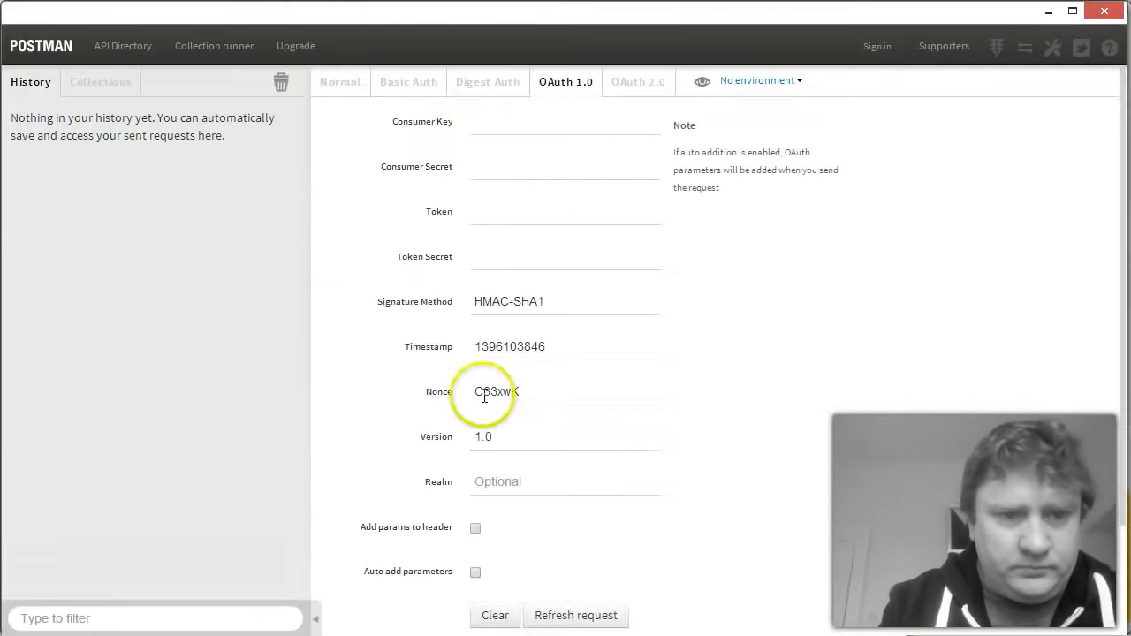
{"action": "left_click", "coordinate": [495, 123]}
{"action": "key", "text": "ctrl+v"}
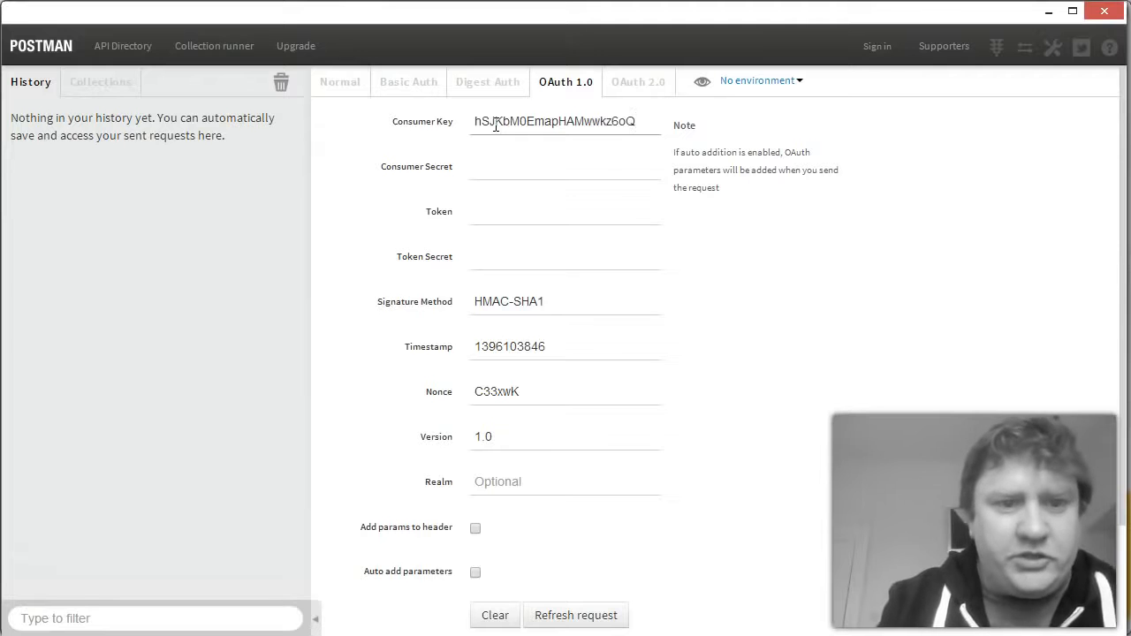
Copy the API secret from the Twitter app page into Postman's Consumer Secret field
{"action": "key", "text": "alt+Tab"}
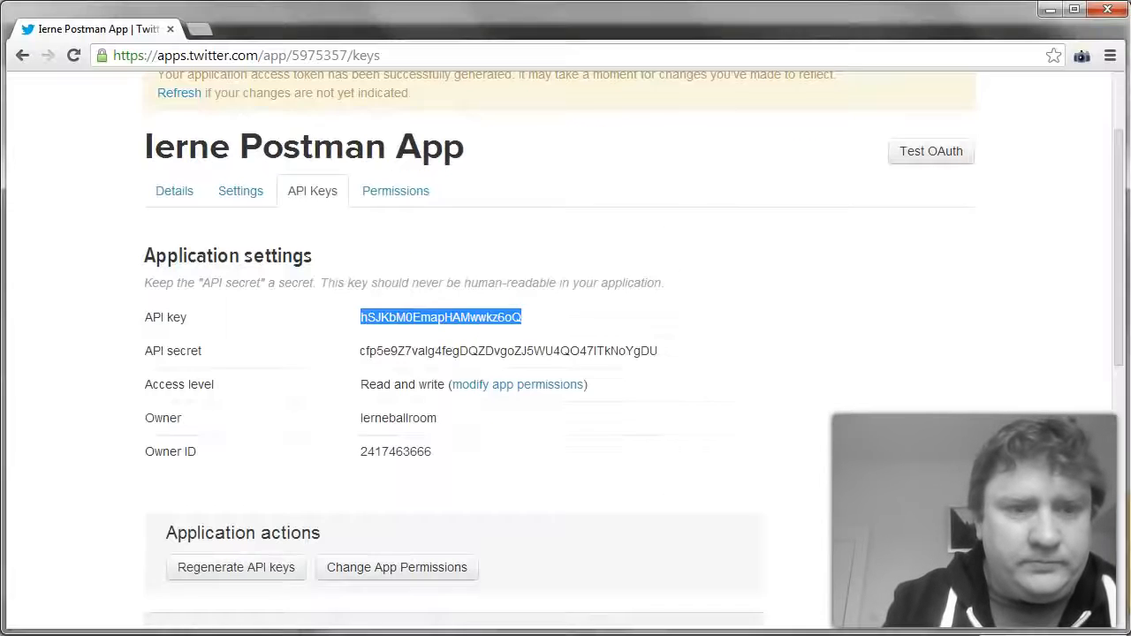
{"action": "double_click", "coordinate": [455, 350]}
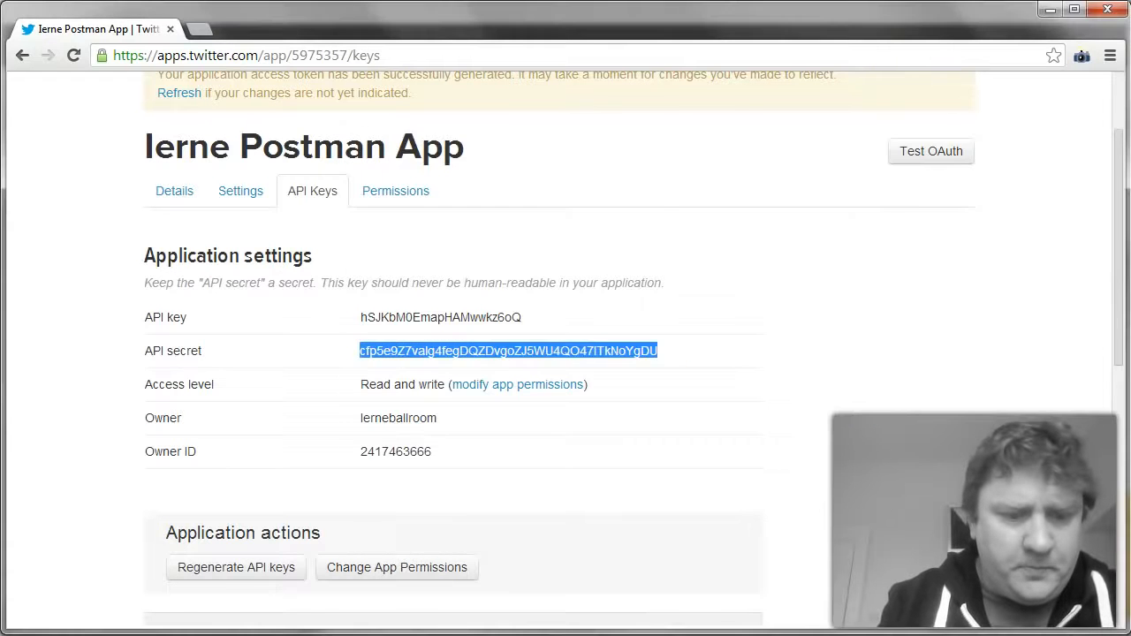
{"action": "key", "text": "alt+Tab"}
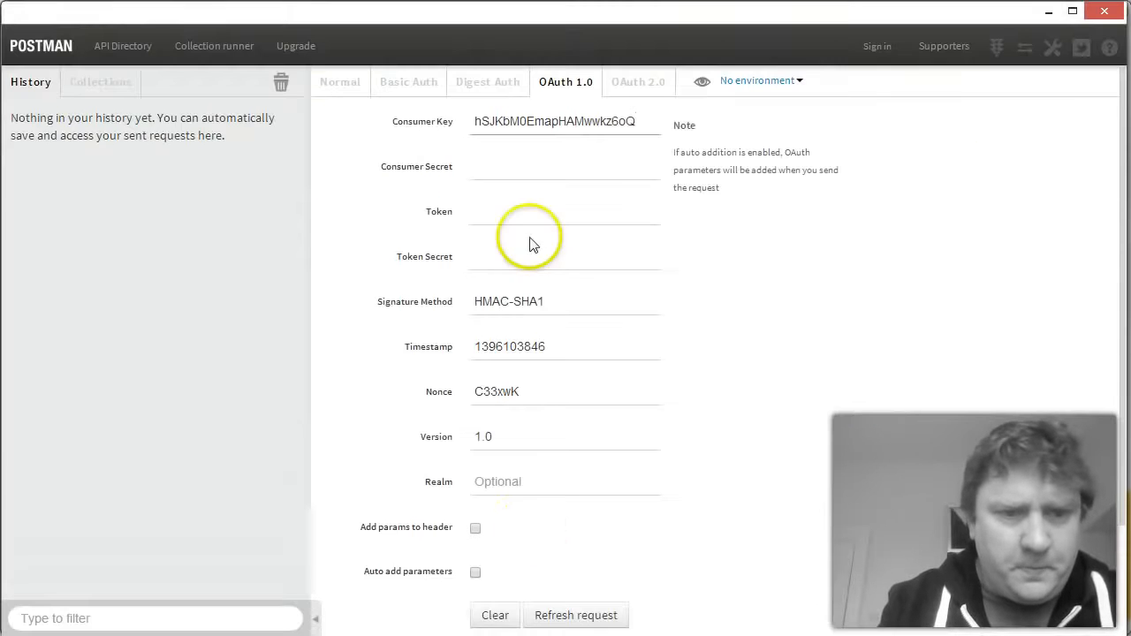
{"action": "left_click", "coordinate": [496, 166]}
{"action": "key", "text": "ctrl+v"}
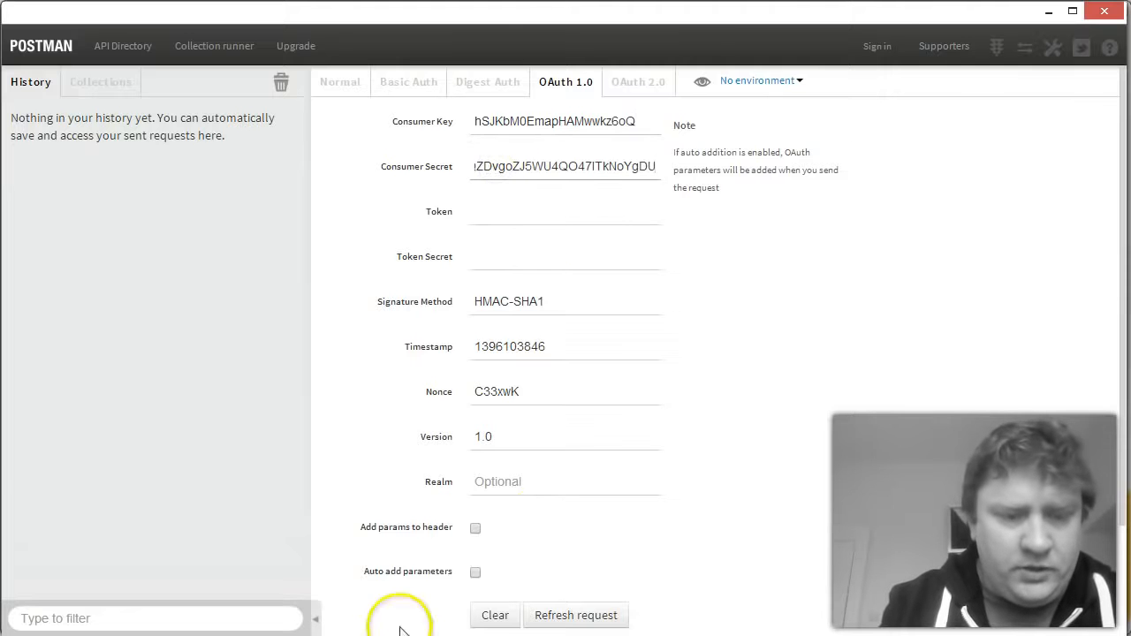
Copy the access token from the Twitter app page into Postman's Token field
{"action": "key", "text": "alt+Tab"}
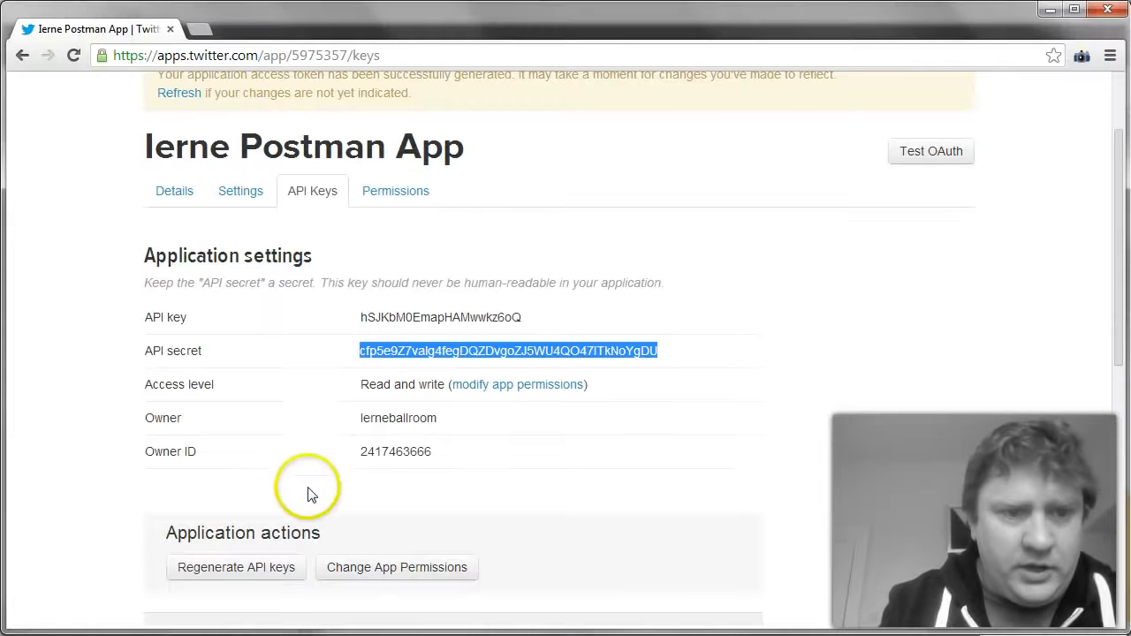
{"action": "left_click", "coordinate": [521, 419]}
{"action": "scroll", "coordinate": [521, 419], "scroll_direction": "down", "scroll_amount": 4}
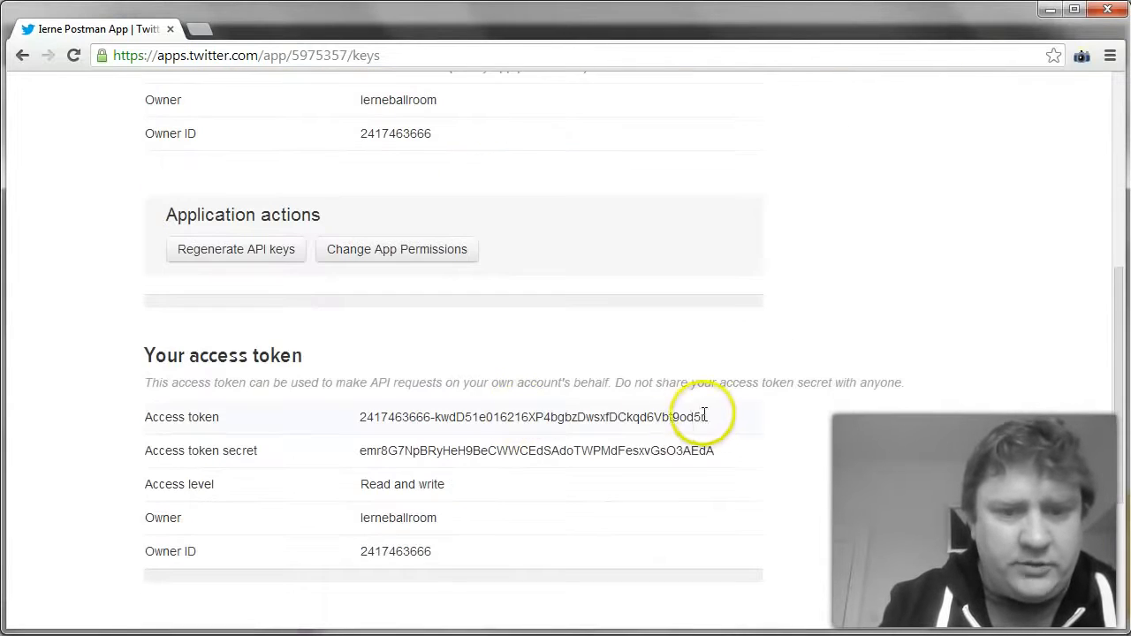
{"action": "left_click_drag", "start_coordinate": [707, 416], "coordinate": [357, 416]}
{"action": "key", "text": "alt+Tab"}
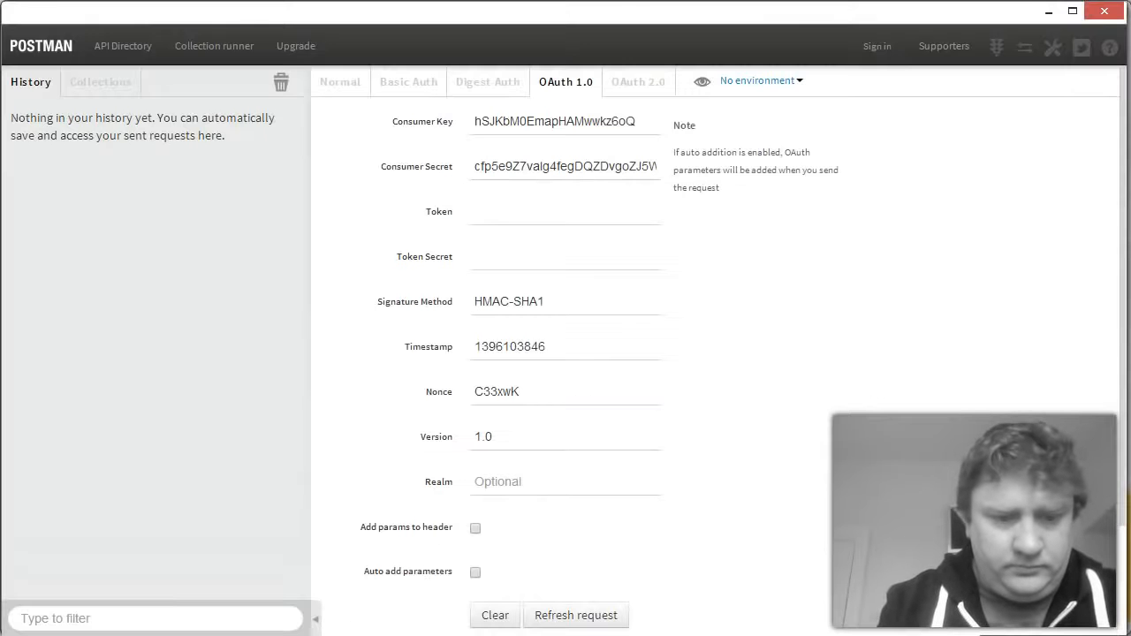
{"action": "left_click", "coordinate": [502, 211]}
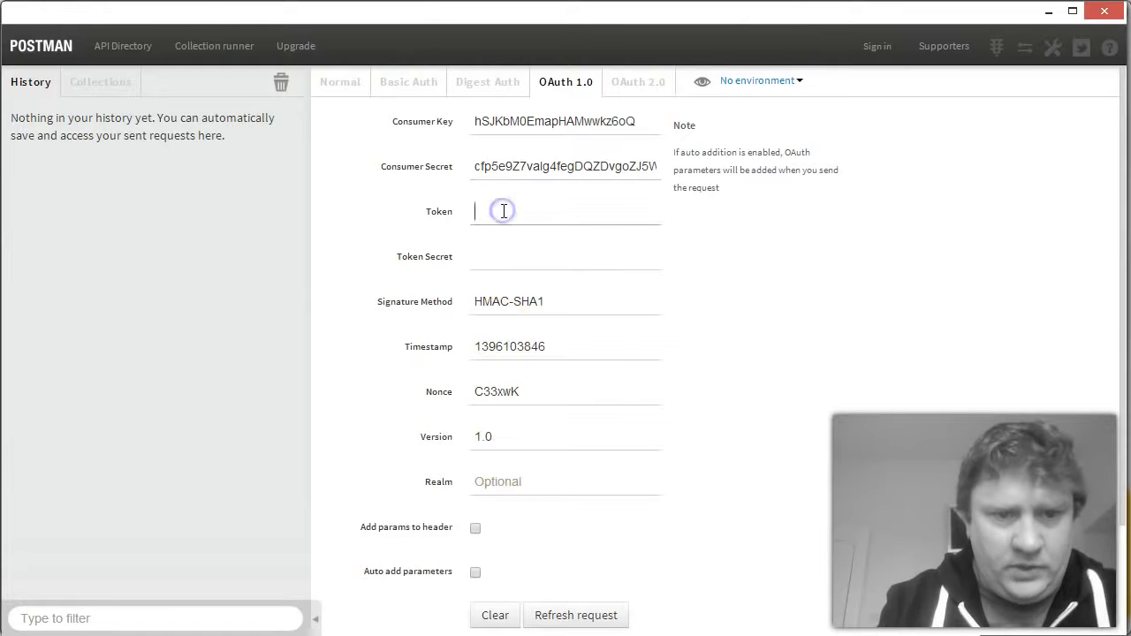
{"action": "key", "text": "ctrl+v"}
Copy the access token secret from the Twitter app page into Postman's Token Secret field
{"action": "left_click", "coordinate": [1049, 11]}
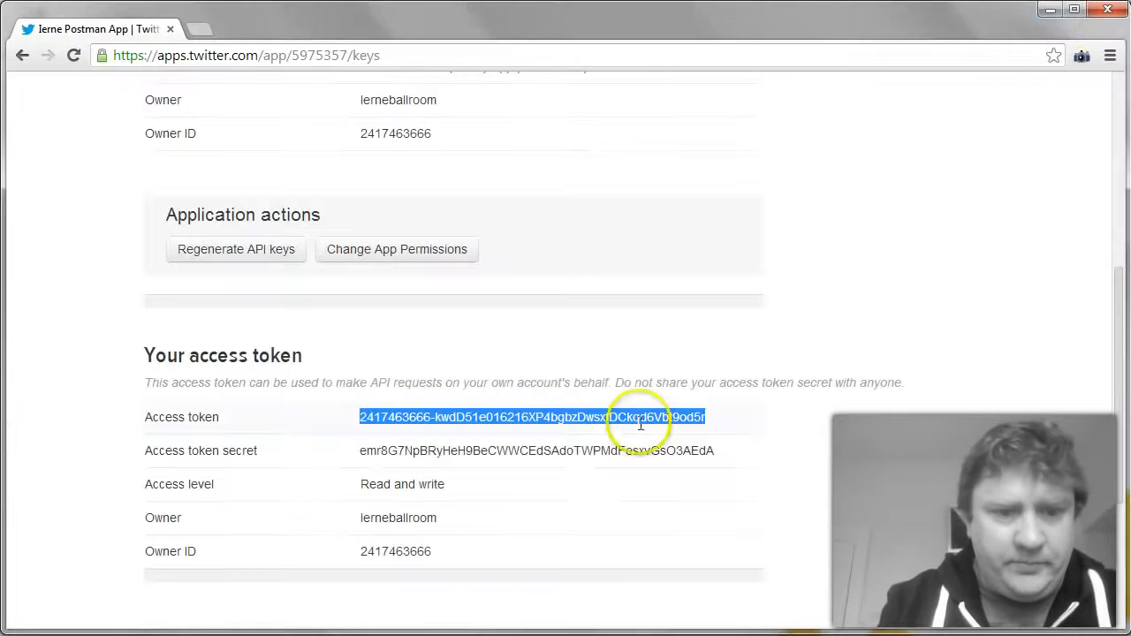
{"action": "left_click_drag", "start_coordinate": [714, 452], "coordinate": [363, 455]}
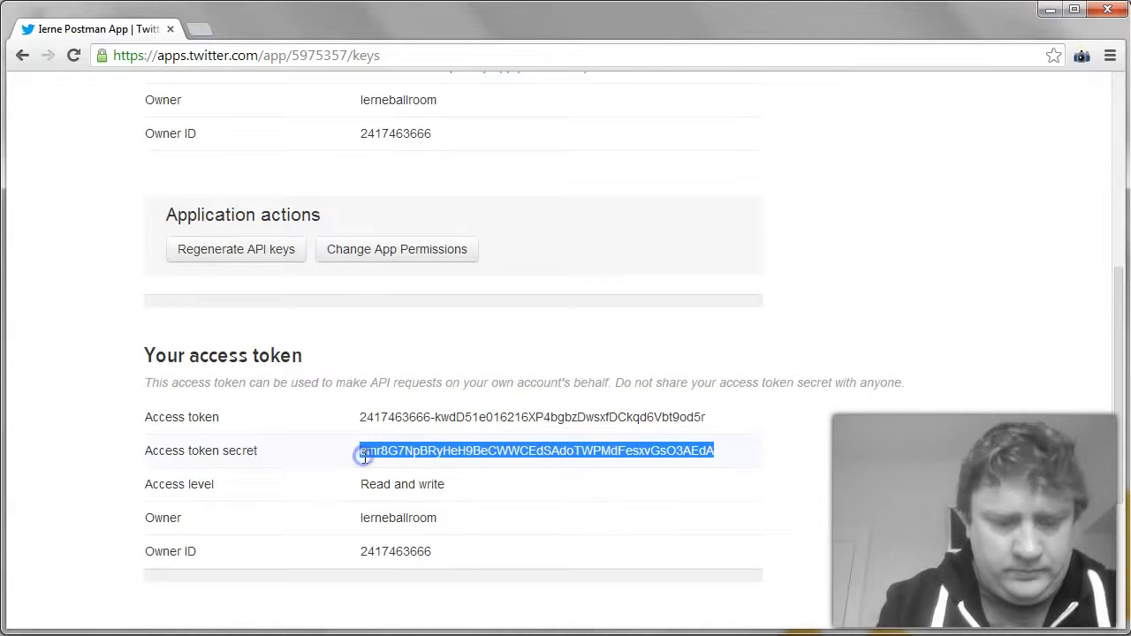
{"action": "key", "text": "alt+Tab"}
{"action": "key", "text": "alt+Tab"}
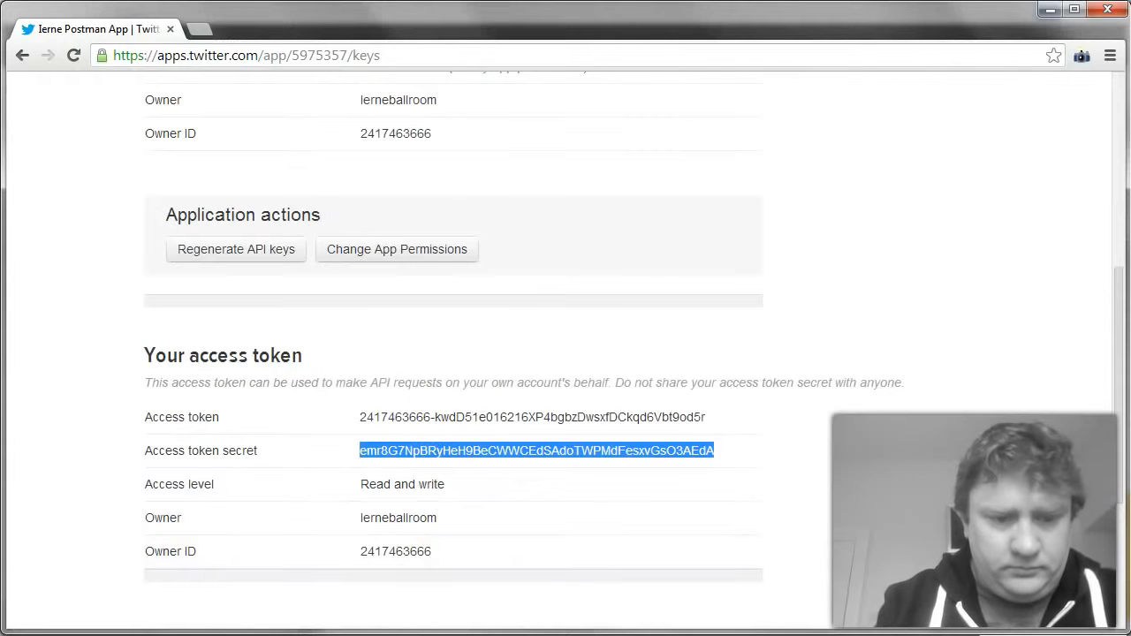
{"action": "key", "text": "alt+Tab"}
{"action": "left_click", "coordinate": [501, 257]}
{"action": "key", "text": "ctrl+v"}
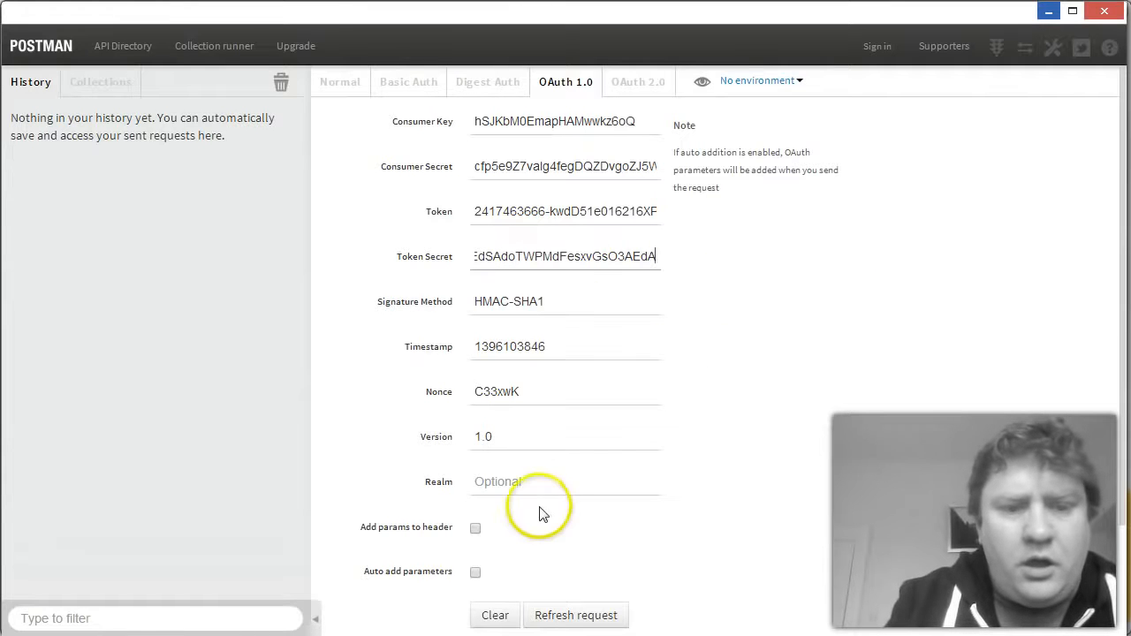
Enable adding the OAuth parameters to the header and refresh the request
{"action": "left_click", "coordinate": [476, 534]}
{"action": "left_click", "coordinate": [748, 470]}
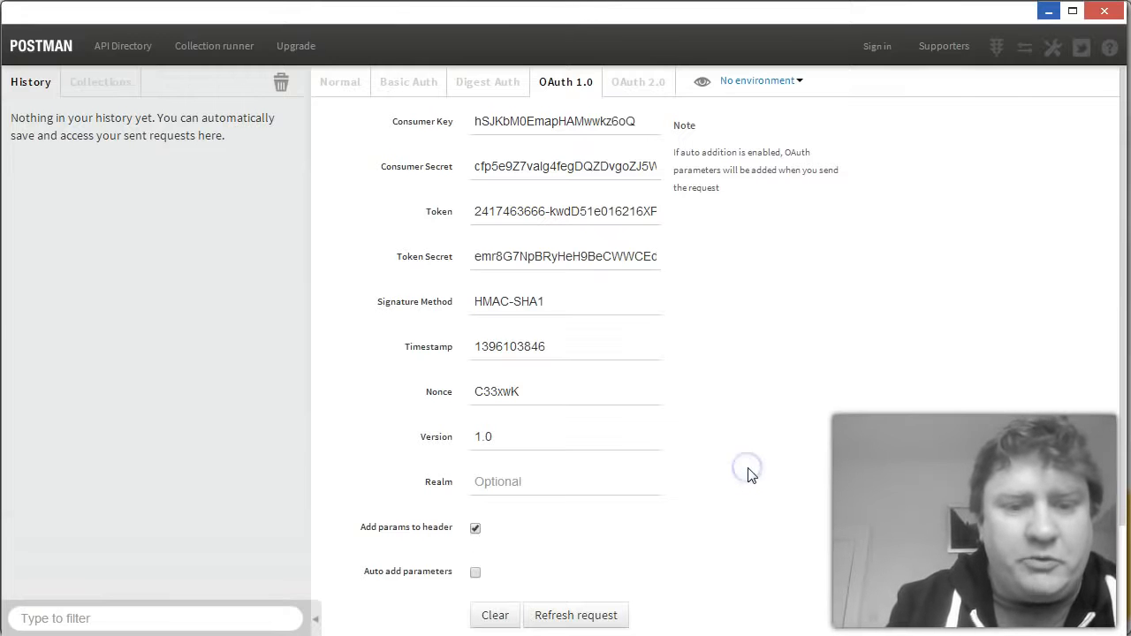
{"action": "scroll", "coordinate": [747, 473], "scroll_direction": "down", "scroll_amount": 1}
{"action": "left_click", "coordinate": [596, 549]}
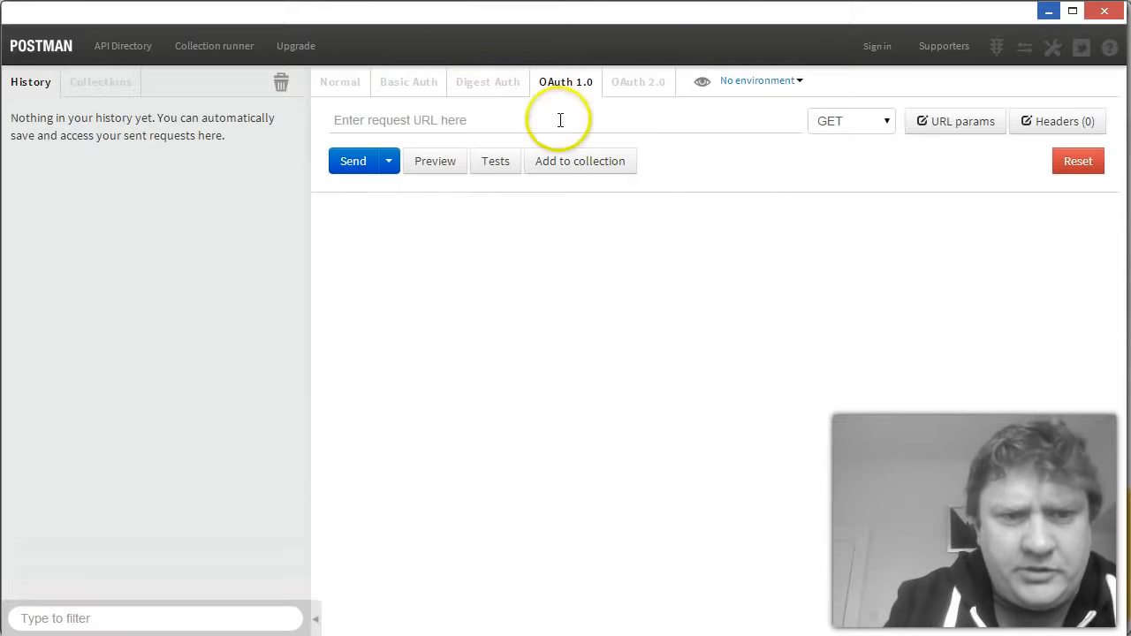
Switch back to Chrome and open the Twitter Developers site at dev.twitter.com in a new tab
{"action": "left_click", "coordinate": [1046, 11]}
{"action": "left_click", "coordinate": [606, 256]}
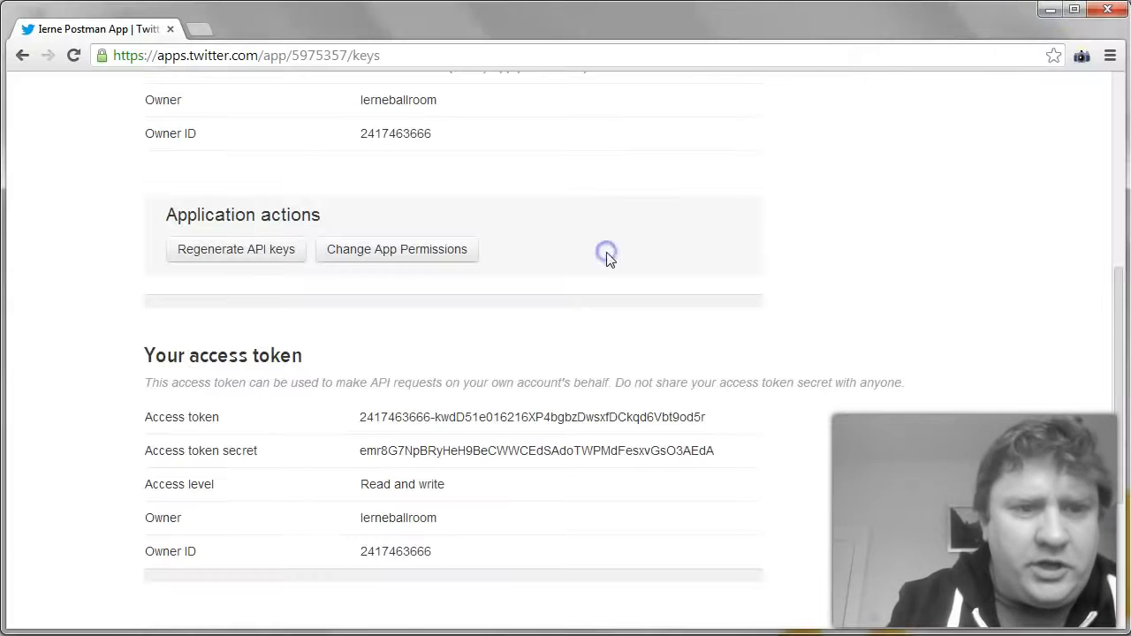
{"action": "scroll", "coordinate": [606, 256], "scroll_direction": "up", "scroll_amount": 5}
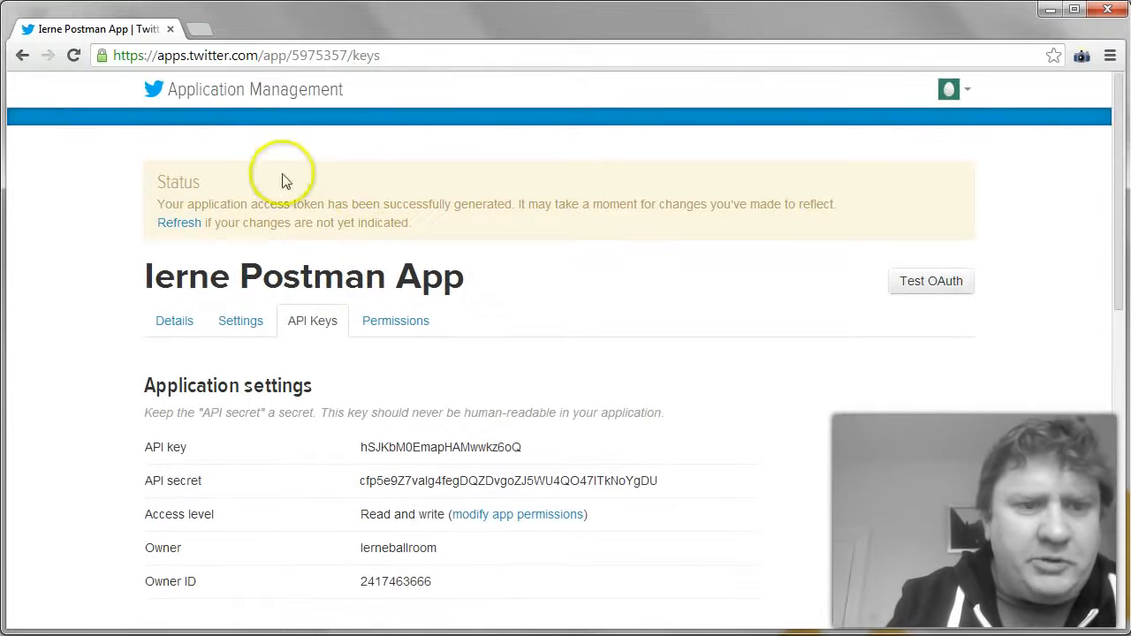
{"action": "left_click", "coordinate": [202, 36]}
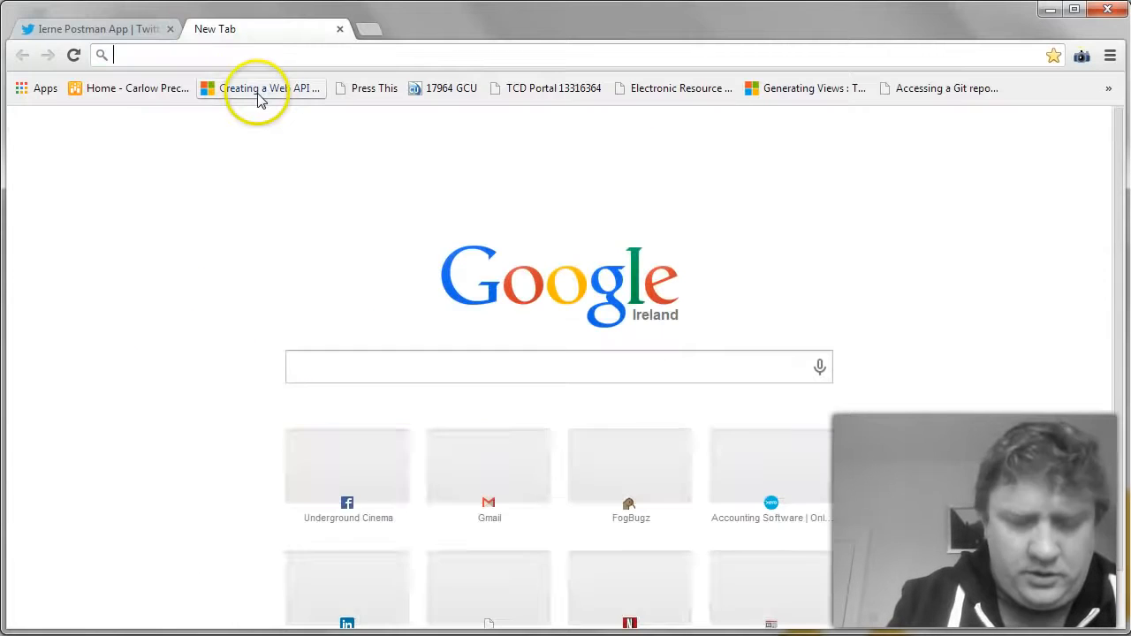
{"action": "type", "text": "dev.tw"}
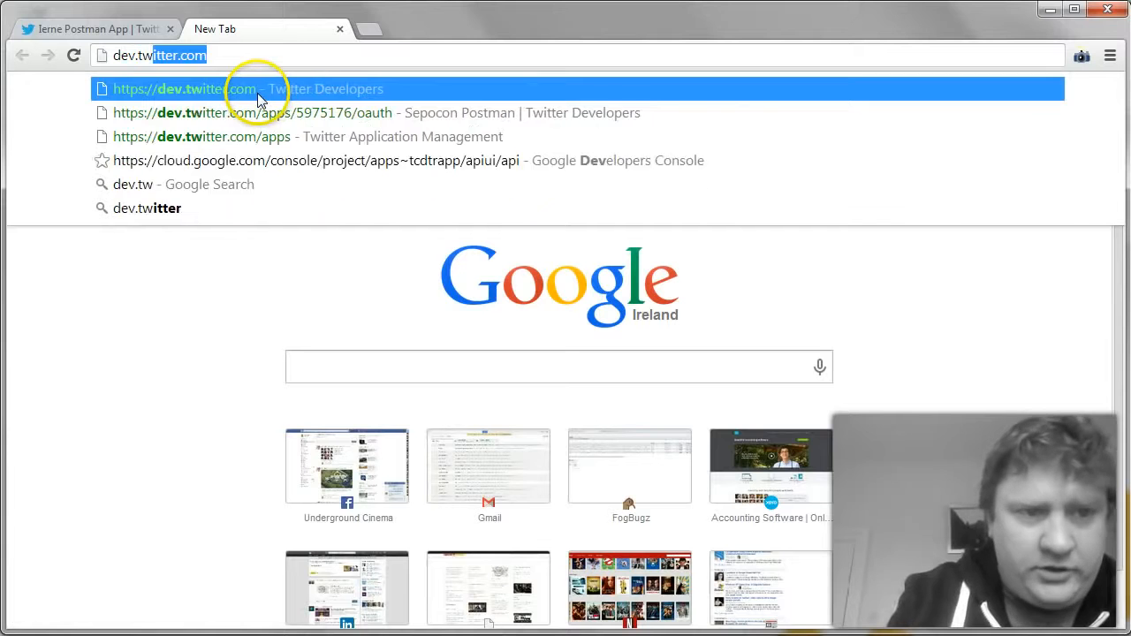
{"action": "key", "text": "Return"}
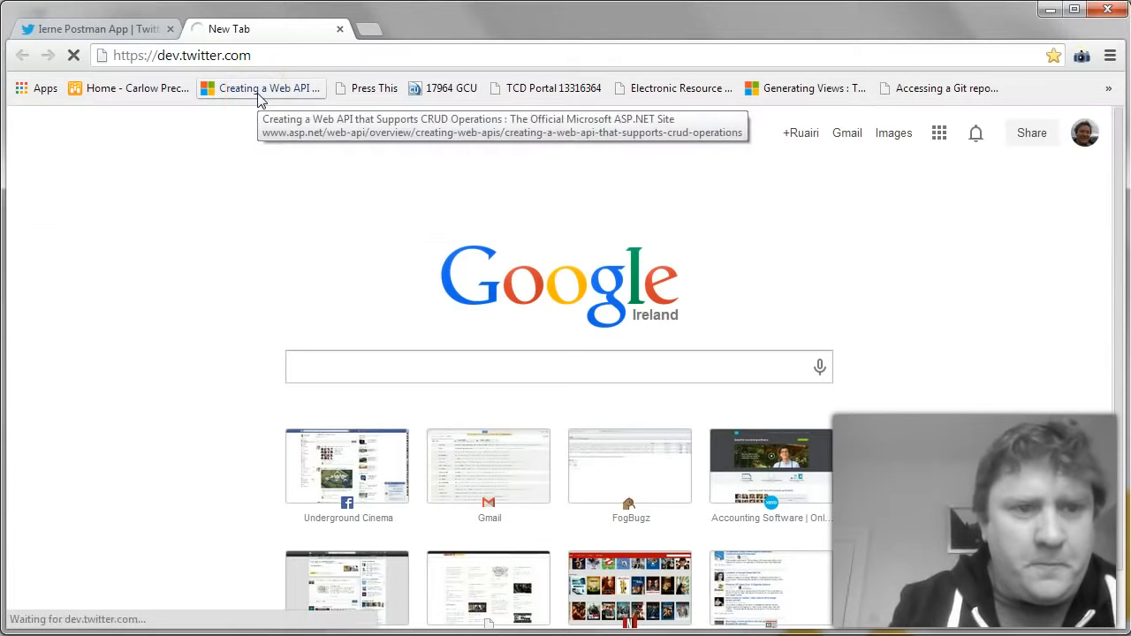
{"action": "scroll", "coordinate": [261, 100], "scroll_direction": "down", "scroll_amount": 3}
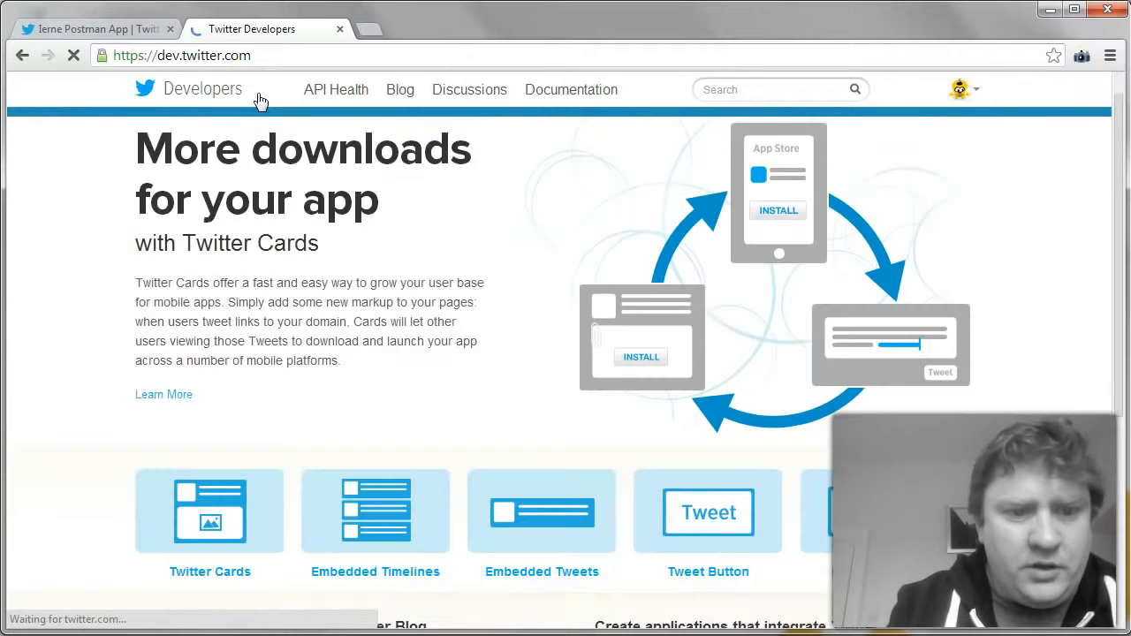
Open the REST API version 1.1 documentation page for GET statuses/user_timeline from the Twitter Developers site
{"action": "scroll", "coordinate": [257, 95], "scroll_direction": "down", "scroll_amount": 3}
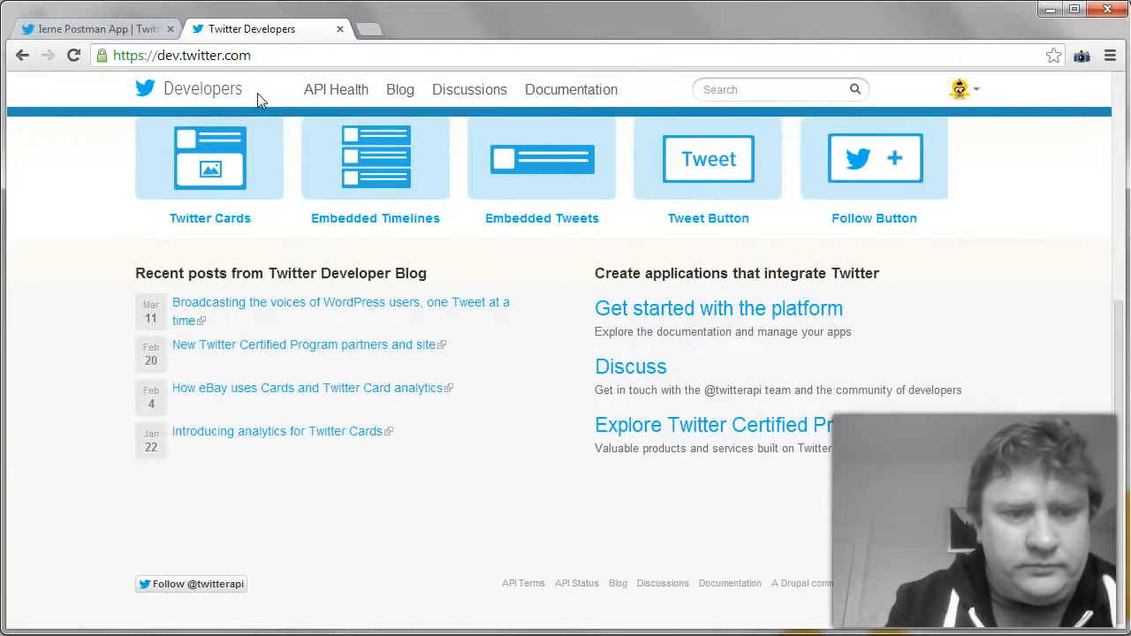
{"action": "left_click", "coordinate": [673, 306]}
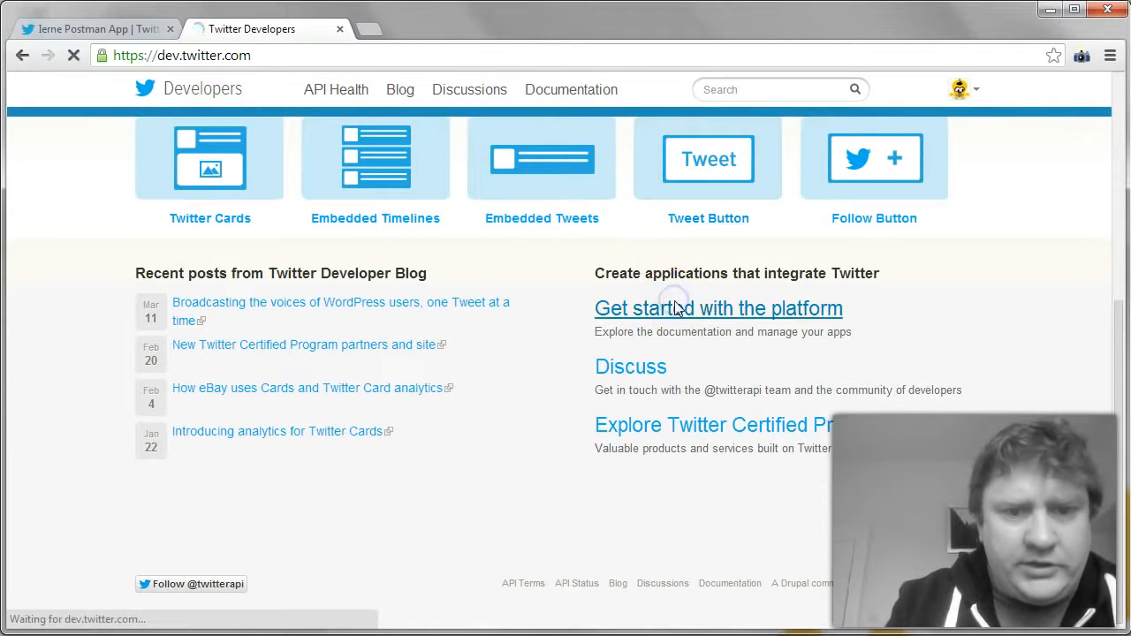
{"action": "scroll", "coordinate": [674, 307], "scroll_direction": "down", "scroll_amount": 2}
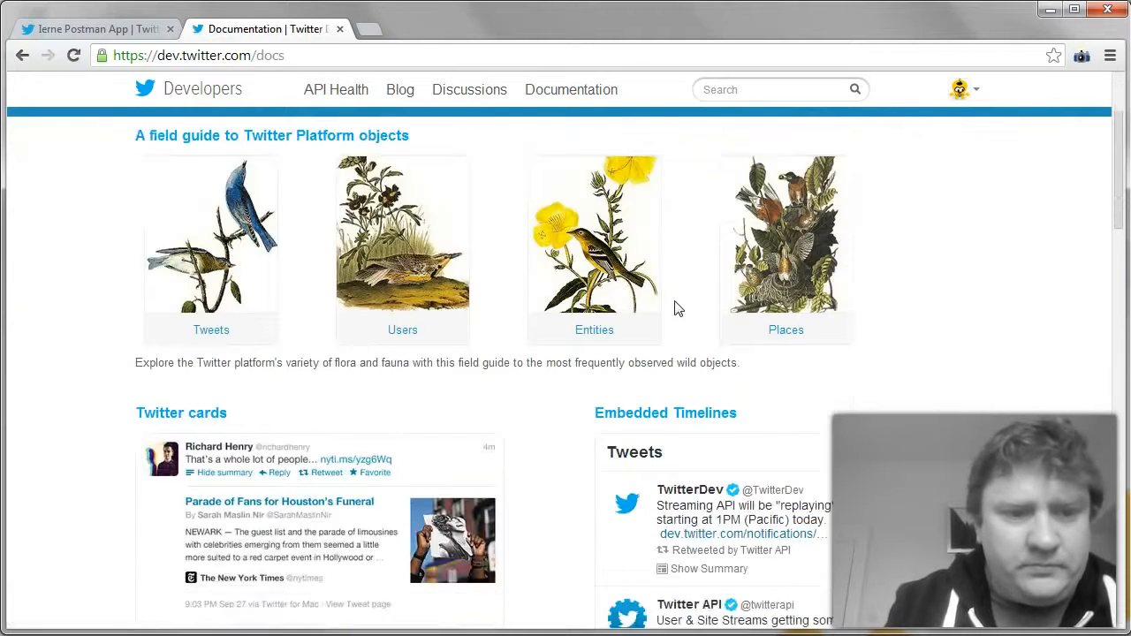
{"action": "scroll", "coordinate": [676, 308], "scroll_direction": "up", "scroll_amount": 2}
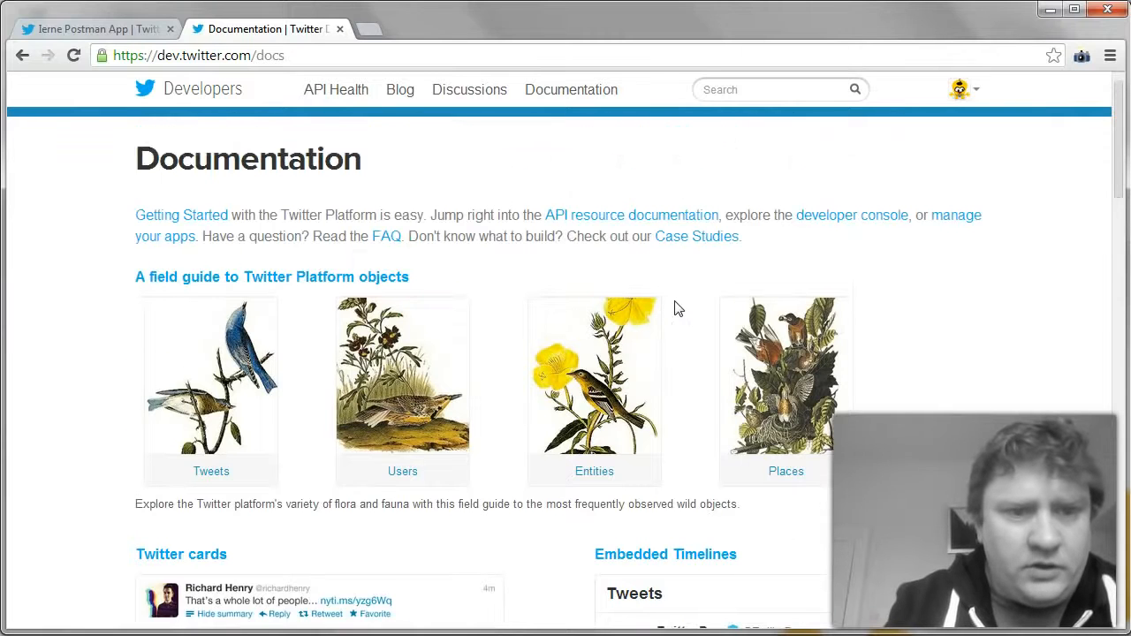
{"action": "left_click", "coordinate": [606, 215]}
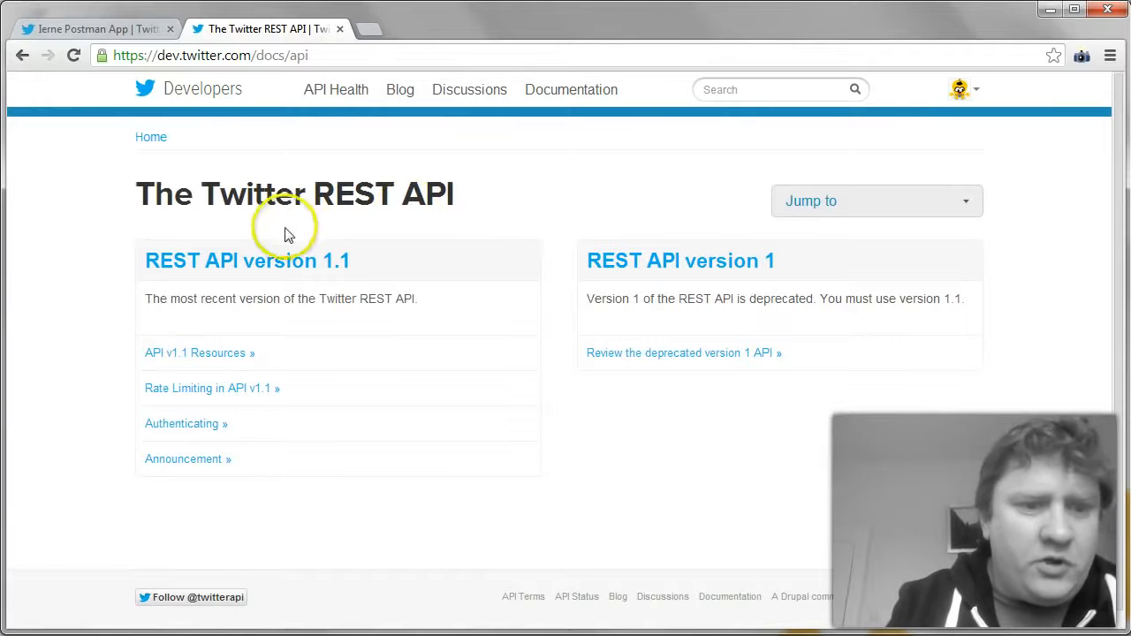
{"action": "left_click", "coordinate": [263, 267]}
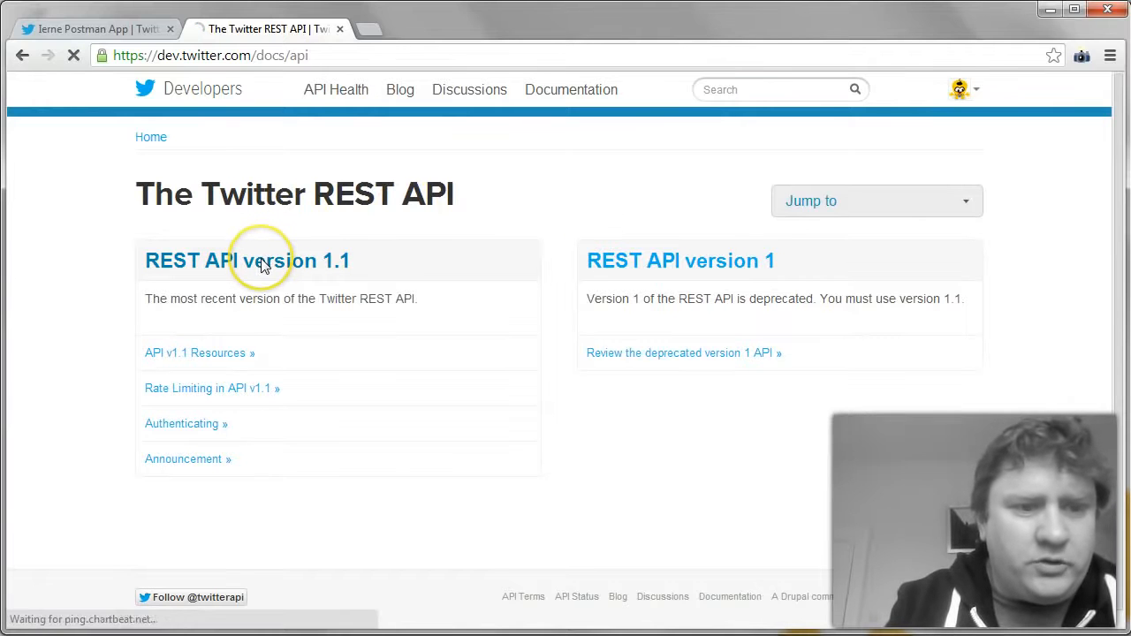
{"action": "scroll", "coordinate": [263, 267], "scroll_direction": "down", "scroll_amount": 1}
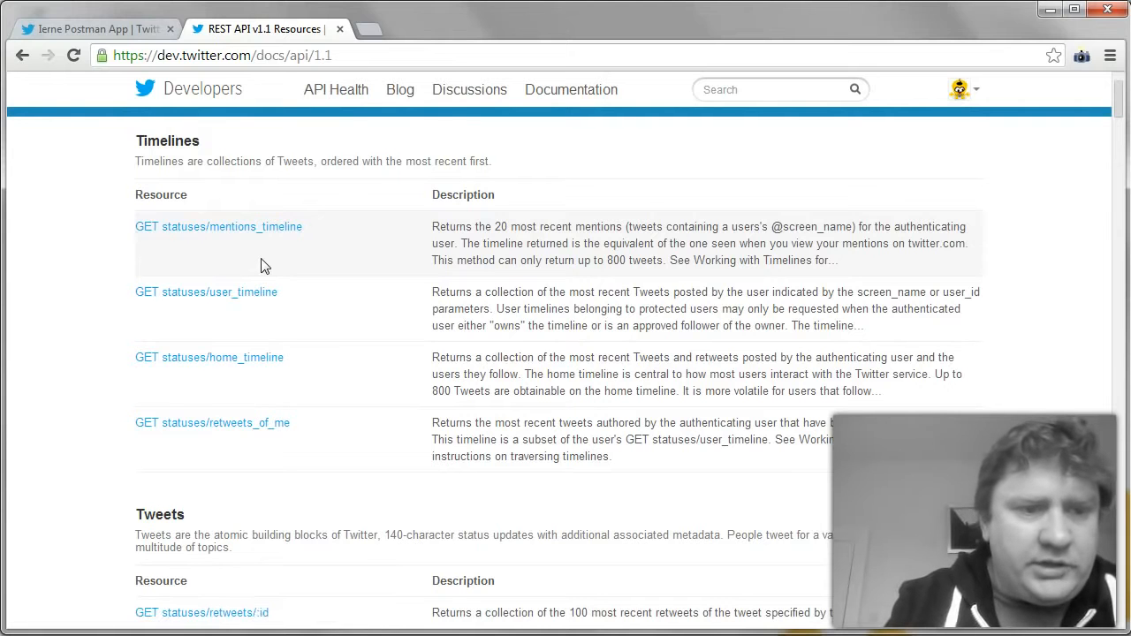
{"action": "left_click", "coordinate": [222, 292]}
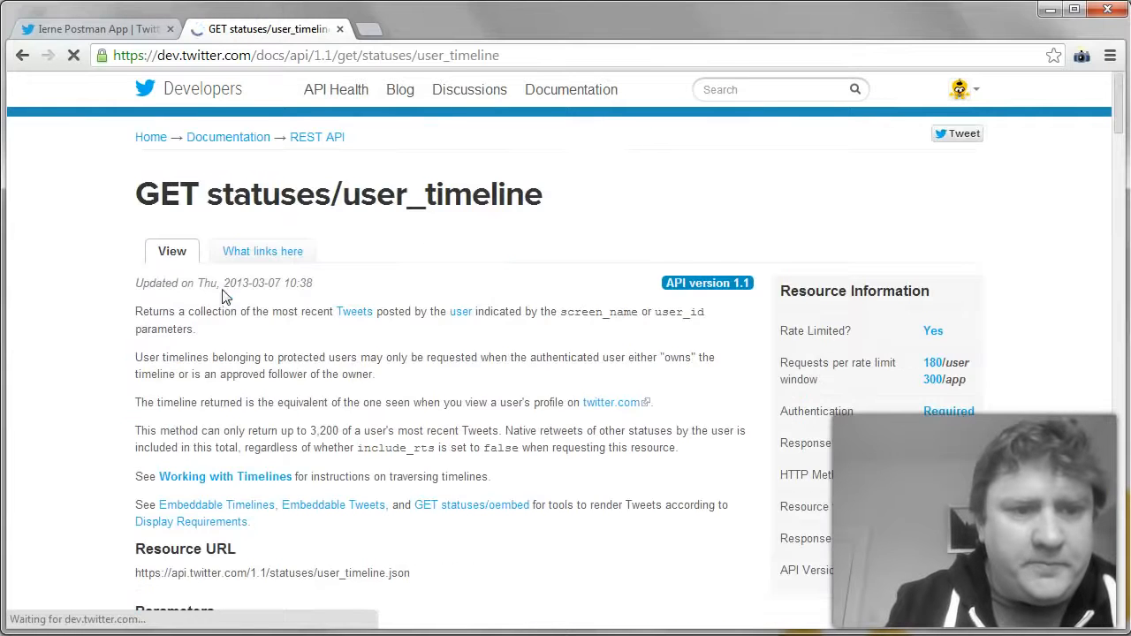
{"action": "scroll", "coordinate": [223, 296], "scroll_direction": "down", "scroll_amount": 2}
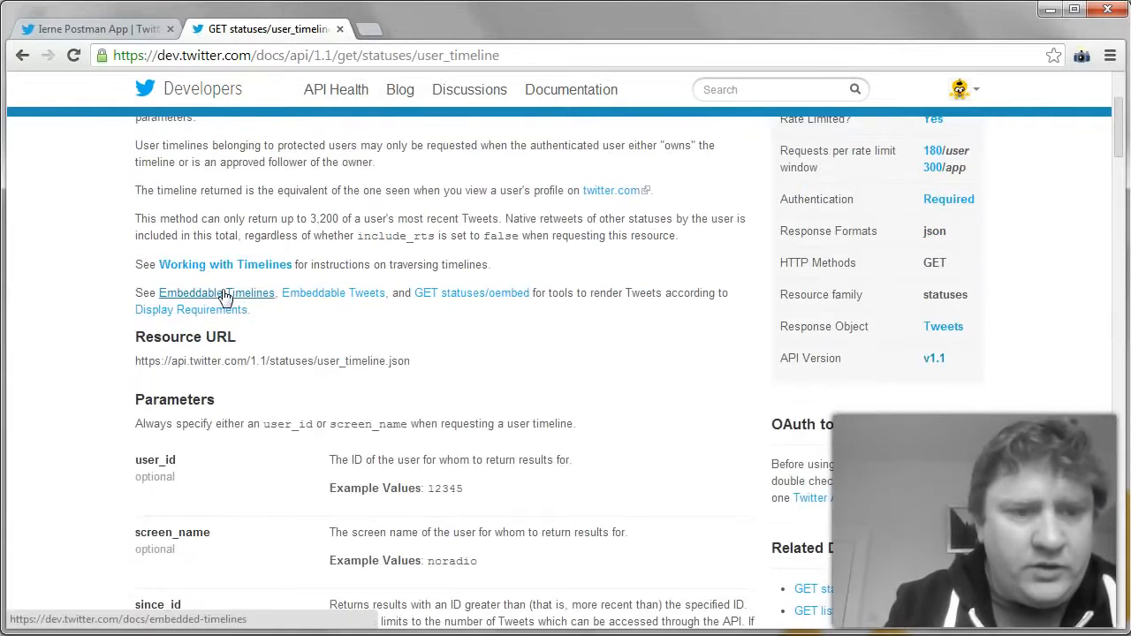
{"action": "left_click_drag", "start_coordinate": [415, 364], "coordinate": [139, 359]}
{"action": "key", "text": "ctrl+c"}
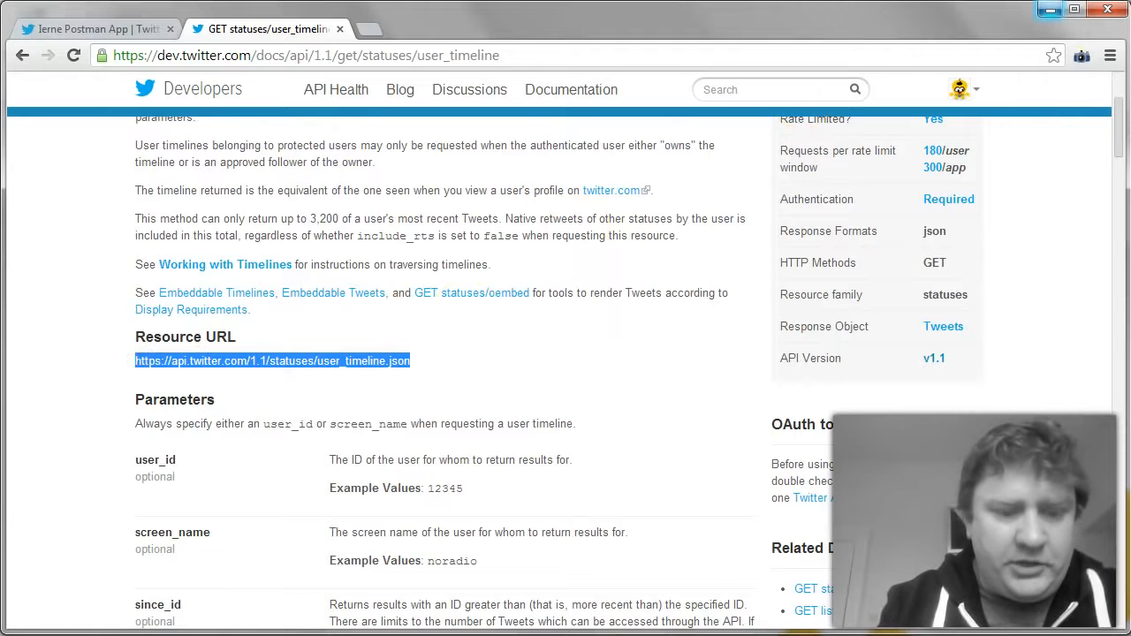
{"action": "left_click", "coordinate": [1050, 9]}
{"action": "left_click", "coordinate": [423, 119]}
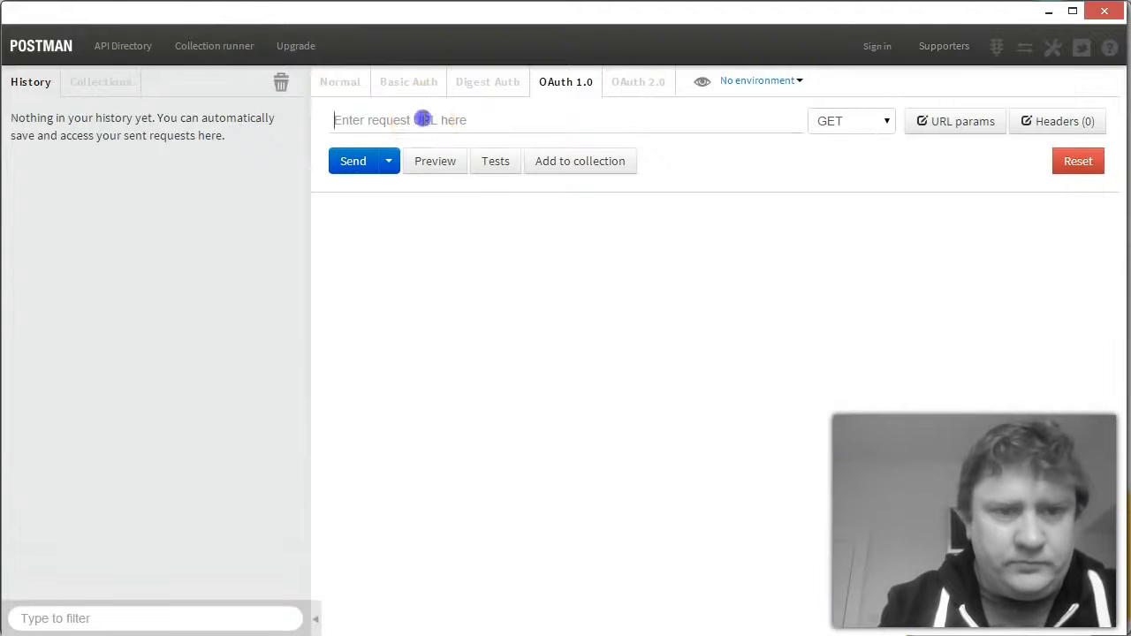
{"action": "key", "text": "ctrl+v"}
Add the URL parameter screen_name, copied from the documentation, with the value ierneballroom and send the GET request
{"action": "left_click", "coordinate": [939, 124]}
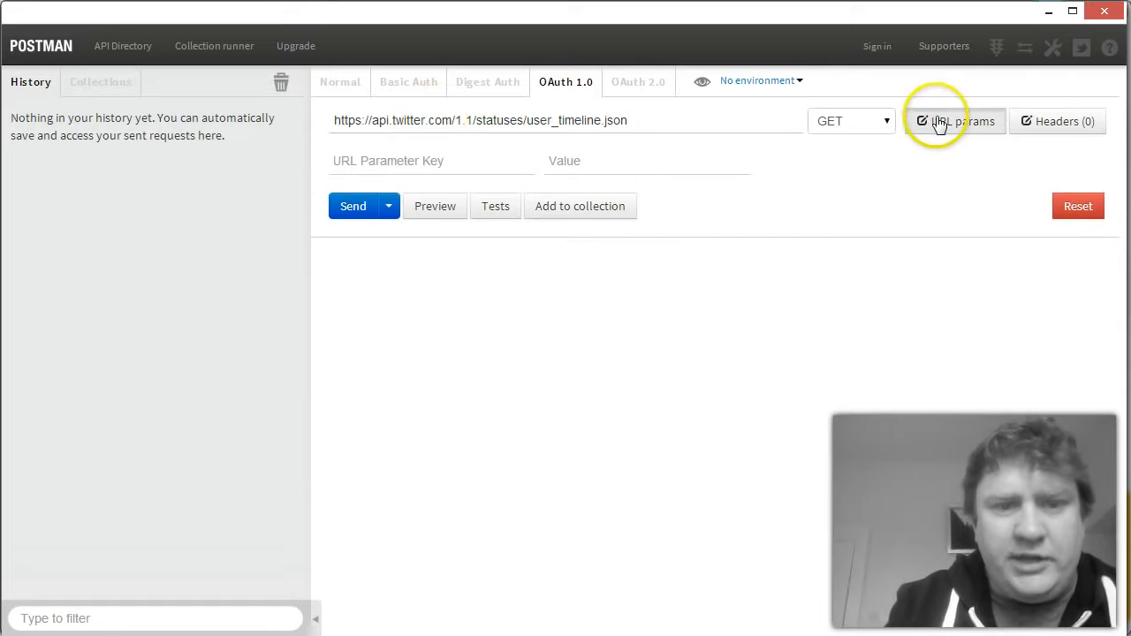
{"action": "left_click", "coordinate": [1048, 11]}
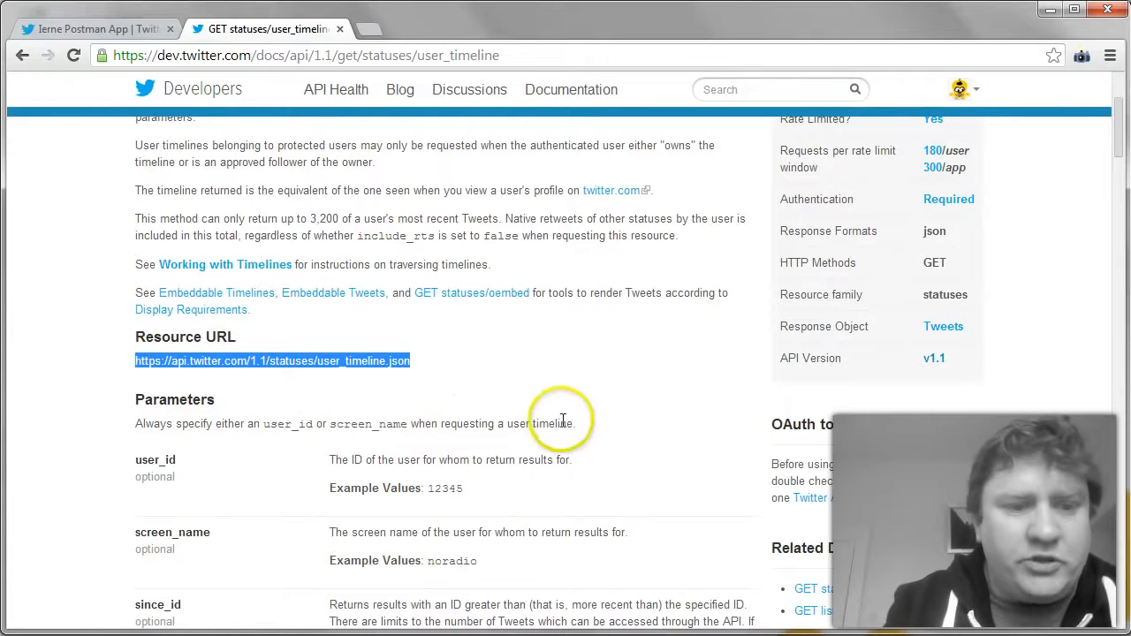
{"action": "left_click", "coordinate": [214, 534]}
{"action": "left_click_drag", "start_coordinate": [214, 534], "coordinate": [137, 528]}
{"action": "key", "text": "ctrl+c"}
{"action": "key", "text": "alt+Tab"}
{"action": "left_click", "coordinate": [500, 160]}
{"action": "key", "text": "ctrl+v"}
{"action": "key", "text": "Tab"}
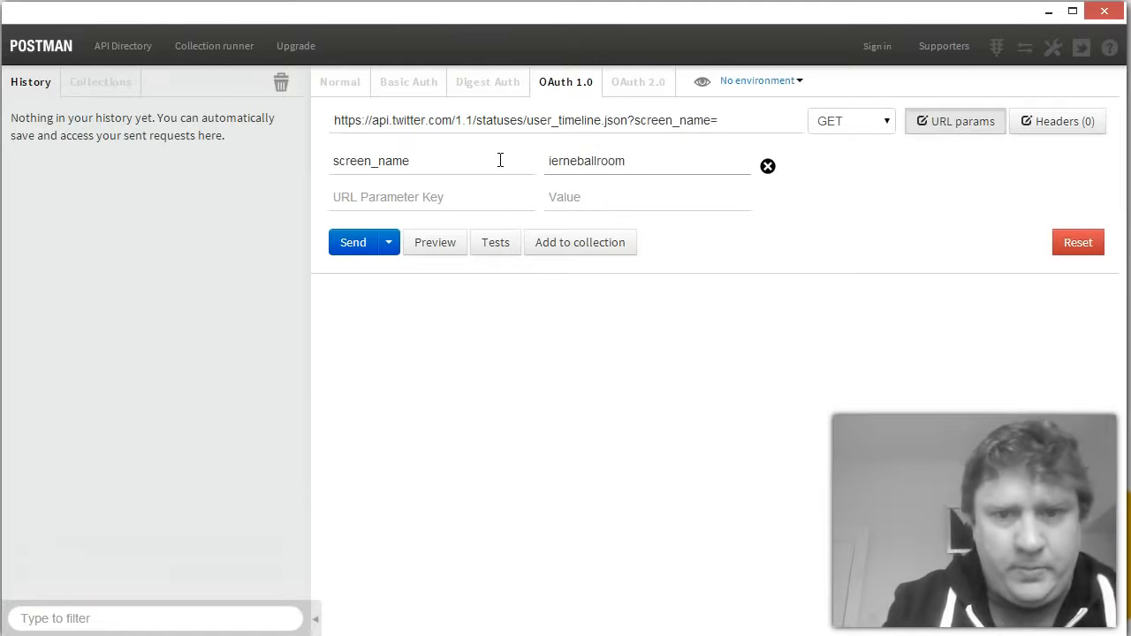
{"action": "left_click", "coordinate": [377, 248]}
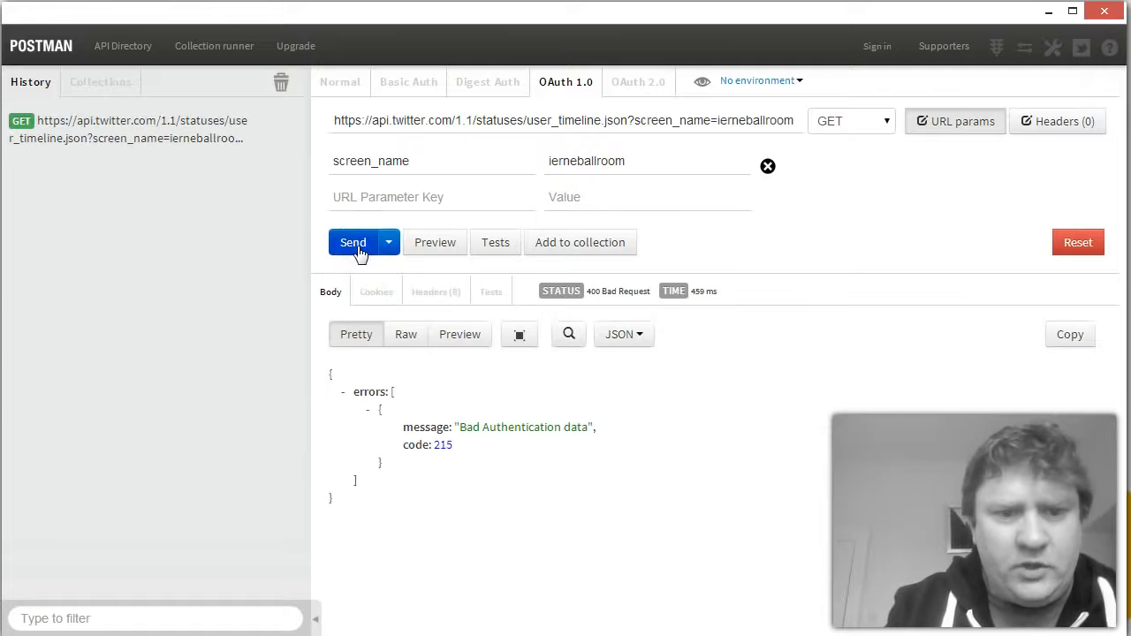
Replace the OAuth 1.0 nonce with a longer string ending in JKLMNOPQRSTUVWXYZ123456 and refresh the request
{"action": "left_click", "coordinate": [590, 244]}
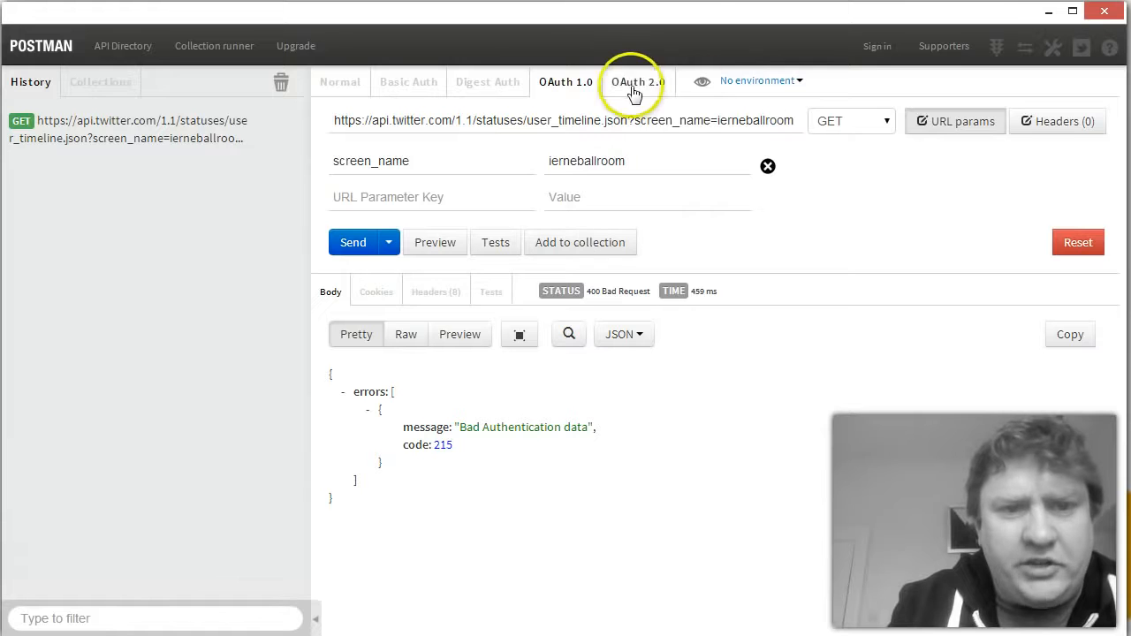
{"action": "left_click", "coordinate": [565, 88]}
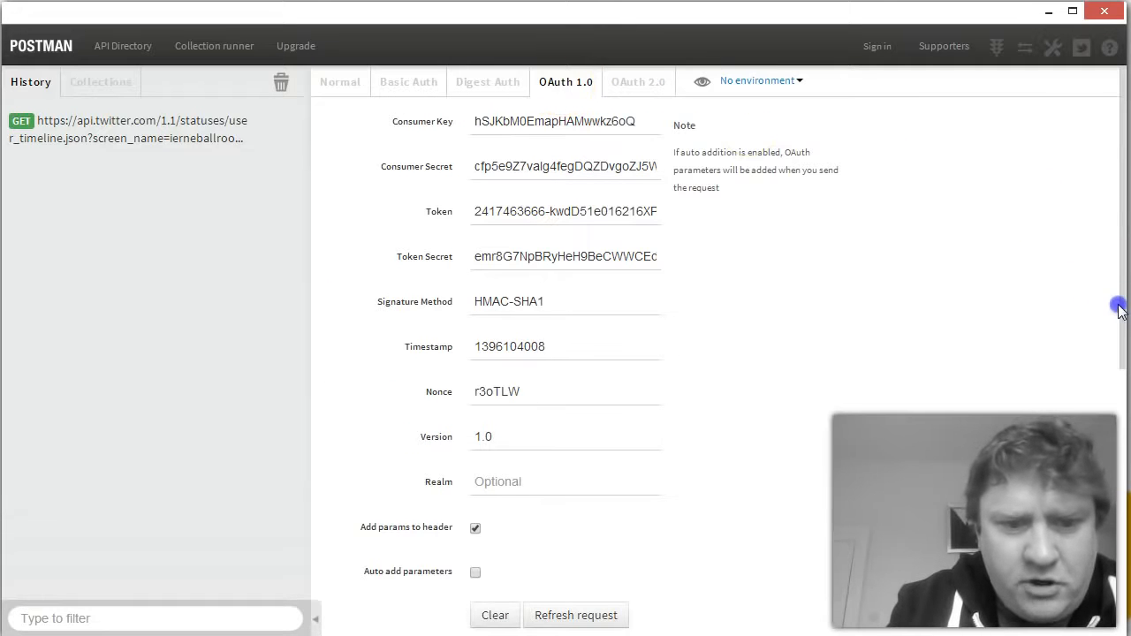
{"action": "left_click_drag", "start_coordinate": [1122, 318], "coordinate": [1122, 244]}
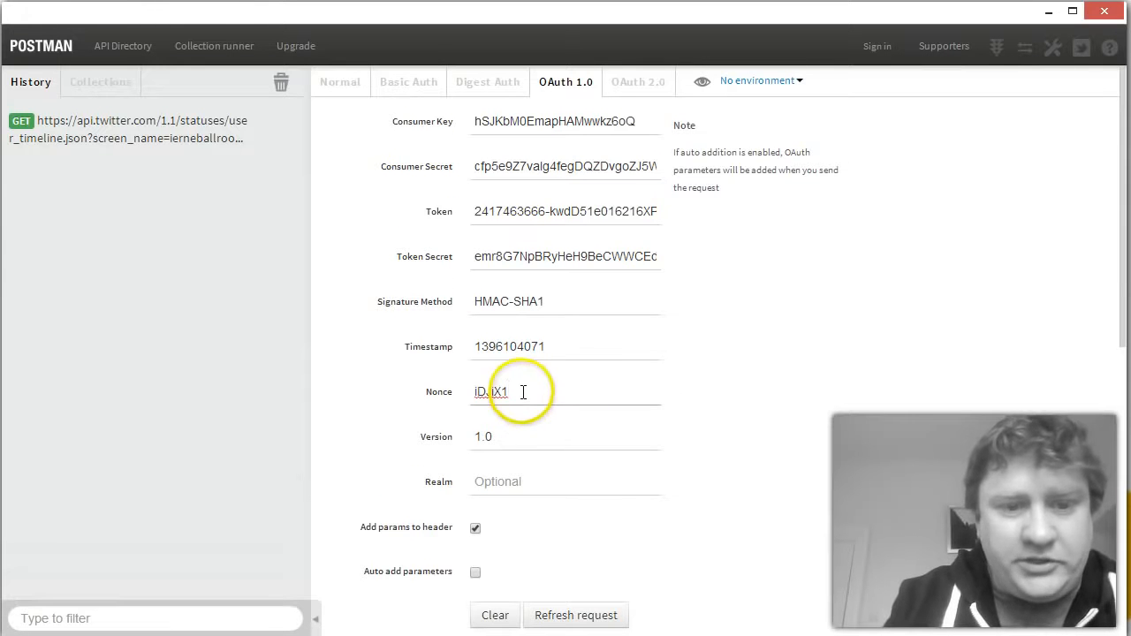
{"action": "left_click_drag", "start_coordinate": [523, 392], "coordinate": [440, 389]}
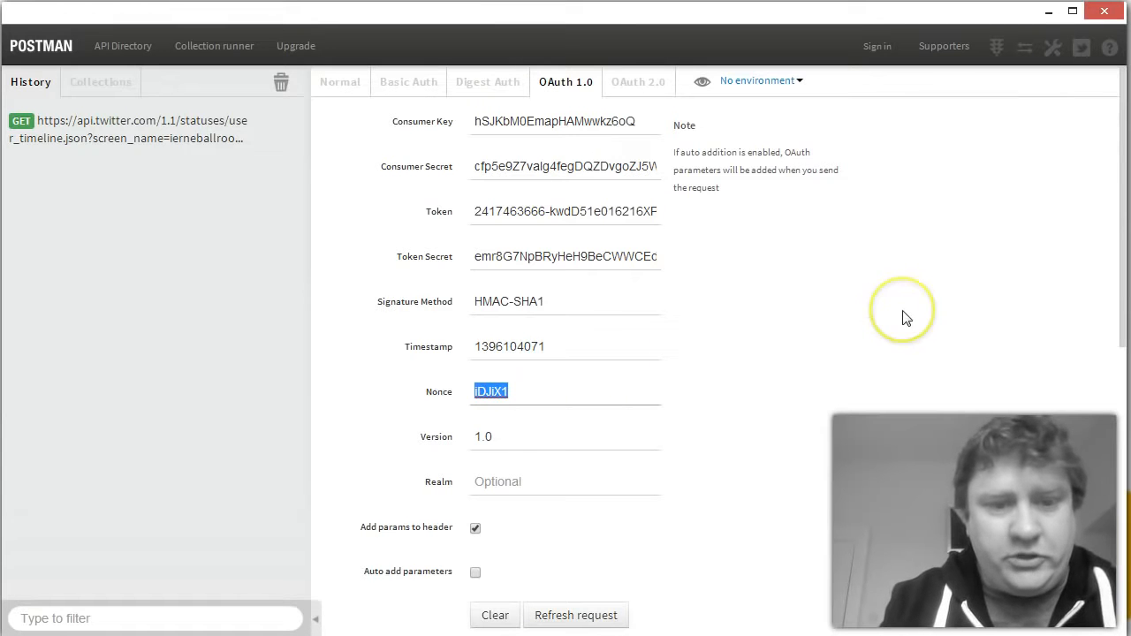
{"action": "key", "text": "ctrl+v"}
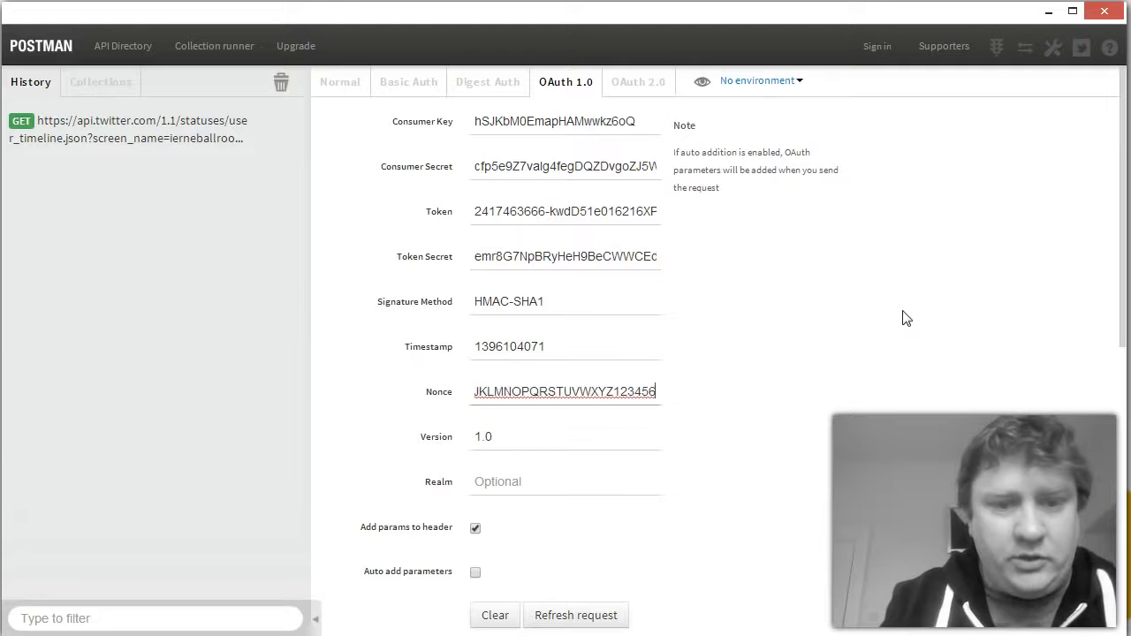
{"action": "left_click_drag", "start_coordinate": [1123, 246], "coordinate": [1122, 508]}
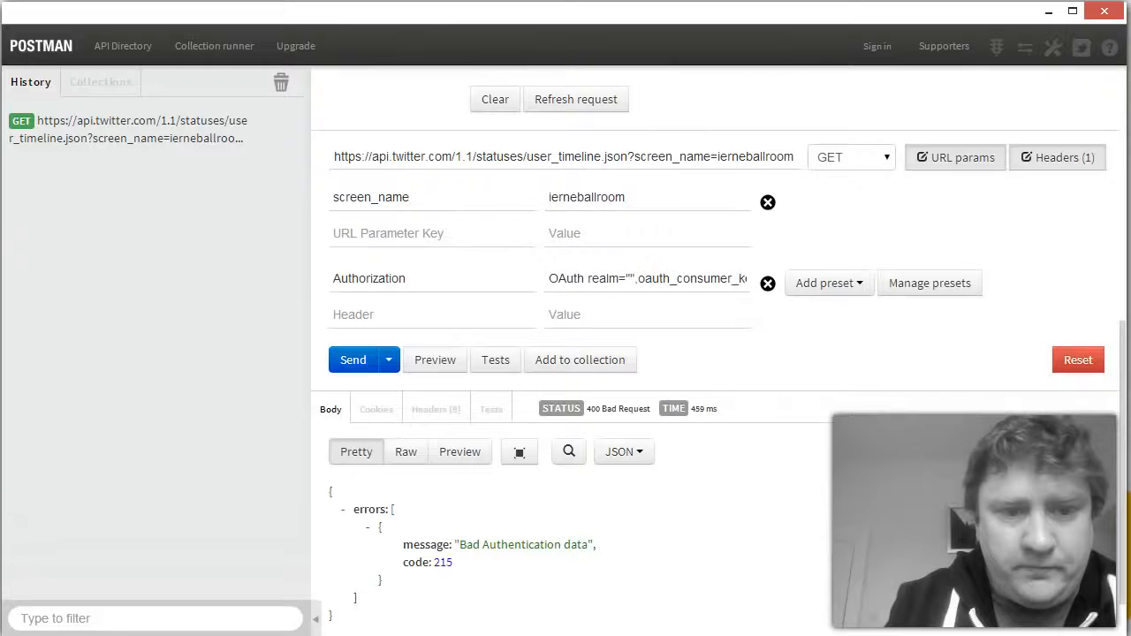
Send the authenticated user_timeline request and examine the JSON response, including the tweet, user and geo fields
{"action": "left_click", "coordinate": [353, 362]}
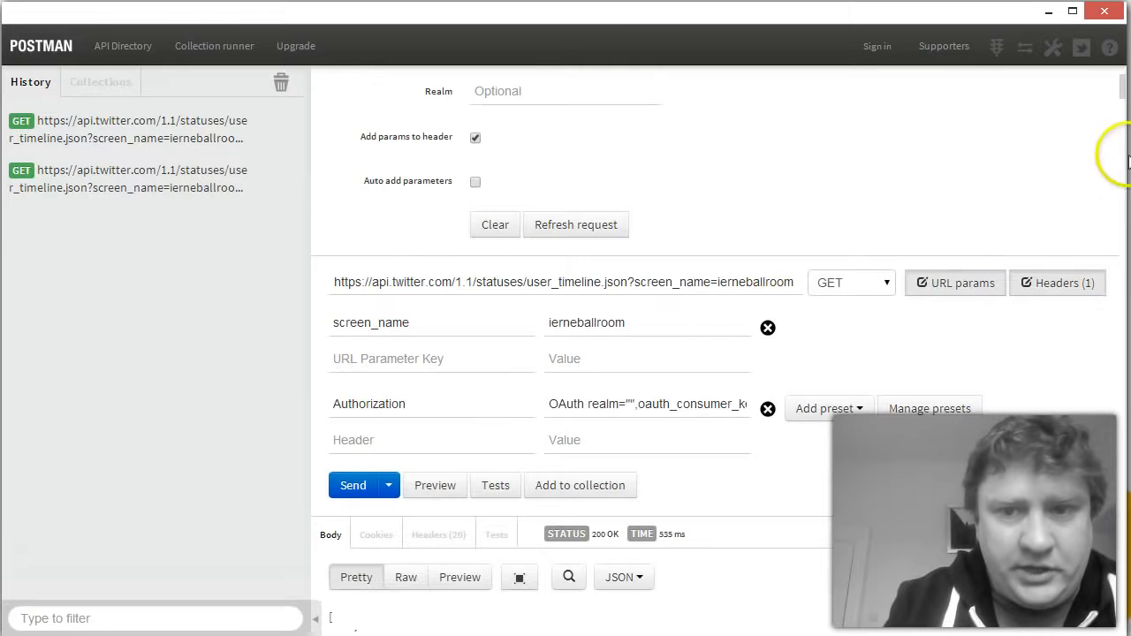
{"action": "mouse_move", "coordinate": [1119, 91]}
{"action": "left_mouse_down"}
{"action": "mouse_move", "coordinate": [1120, 113]}
{"action": "mouse_move", "coordinate": [1120, 102]}
{"action": "left_mouse_up"}
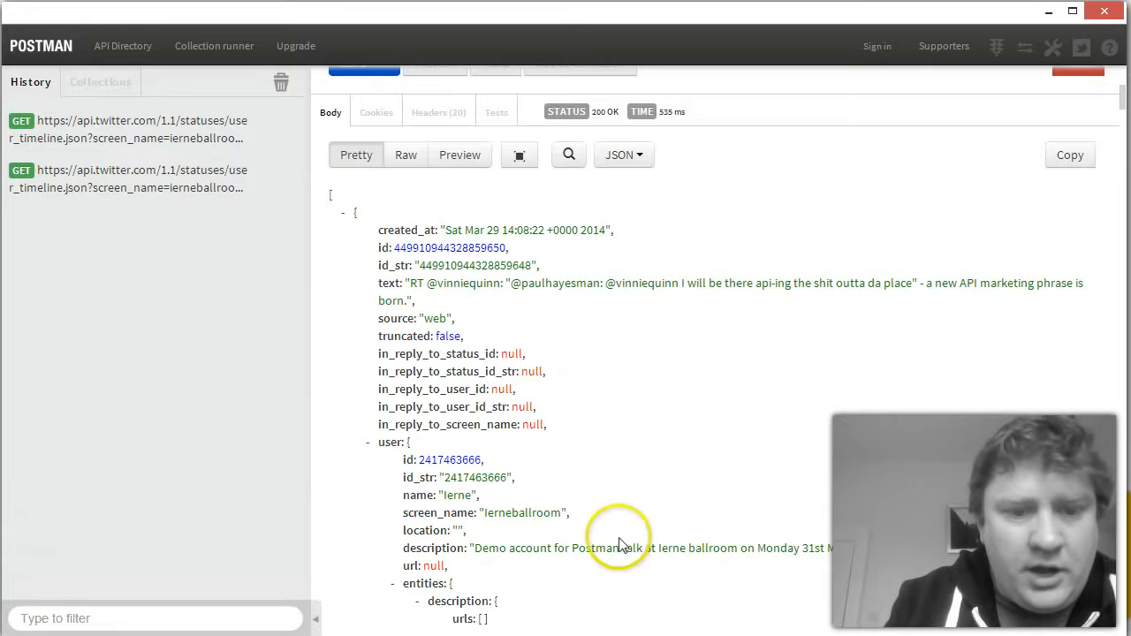
{"action": "left_click", "coordinate": [1121, 104]}
{"action": "left_click_drag", "start_coordinate": [1120, 105], "coordinate": [1120, 177]}
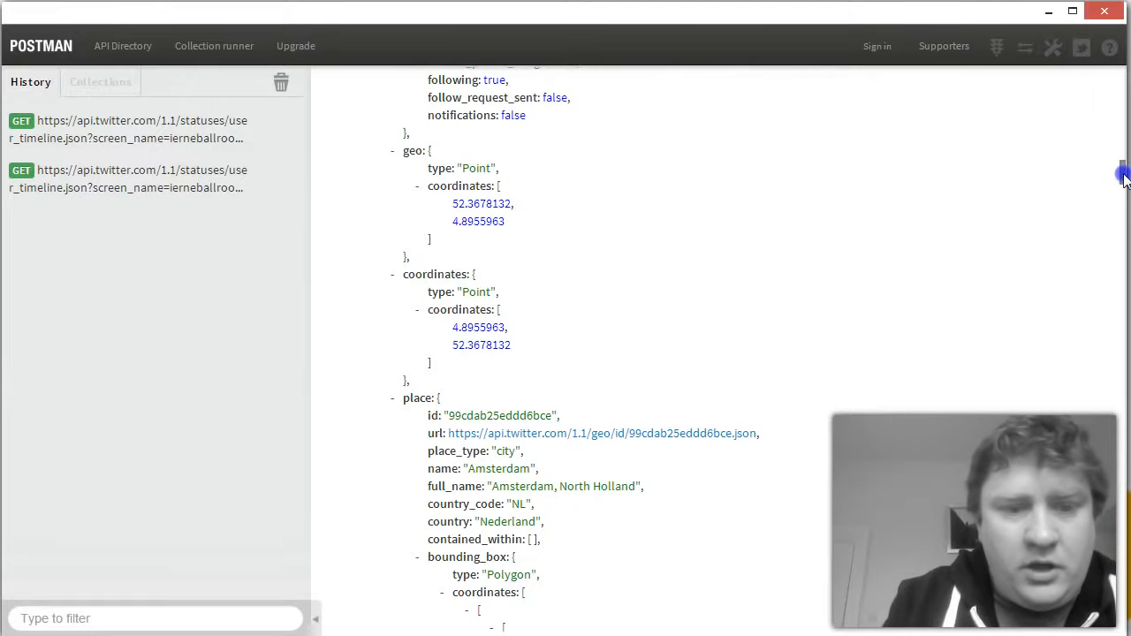
{"action": "left_click_drag", "start_coordinate": [1122, 177], "coordinate": [1120, 102]}
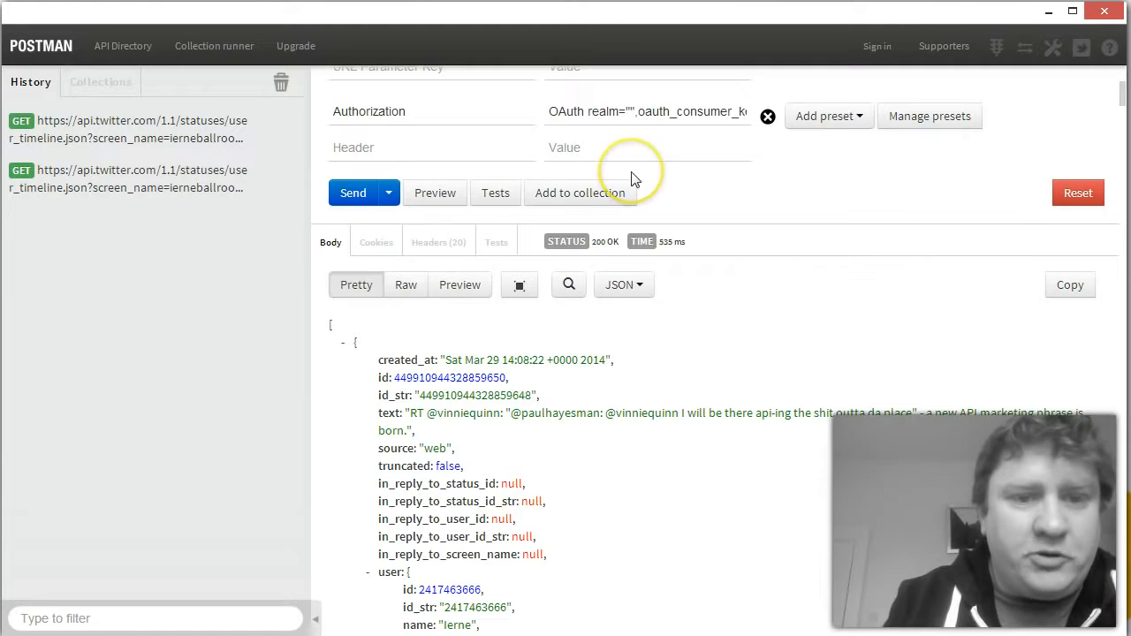
Switch to Chrome and review the API keys and access token of the Ierne Postman App
{"action": "key", "text": "alt+Tab"}
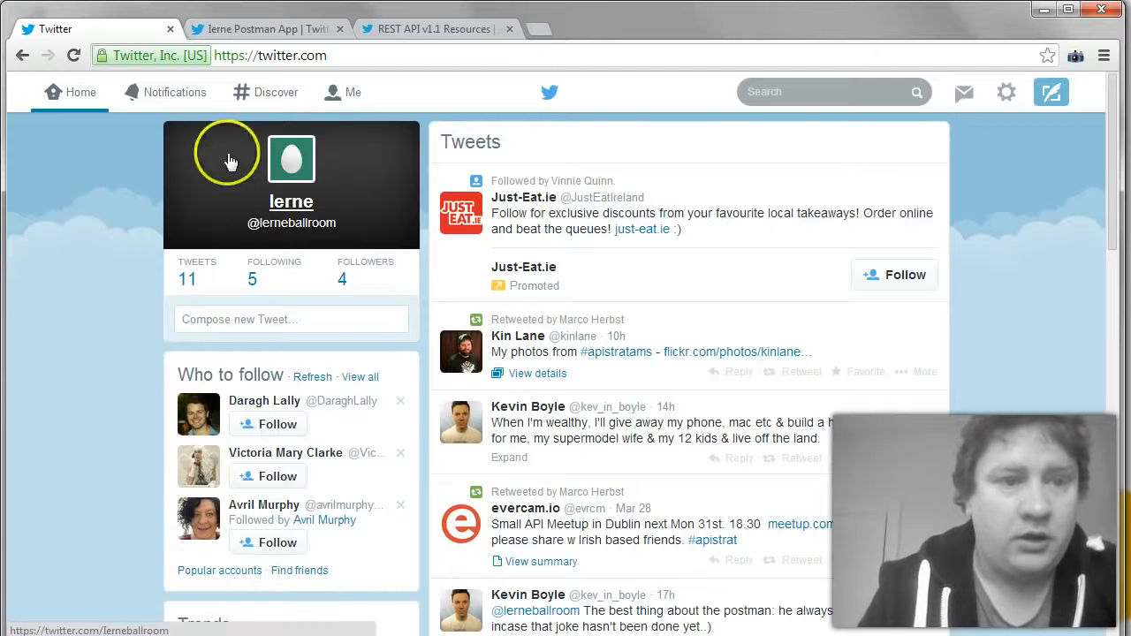
{"action": "left_click", "coordinate": [251, 30]}
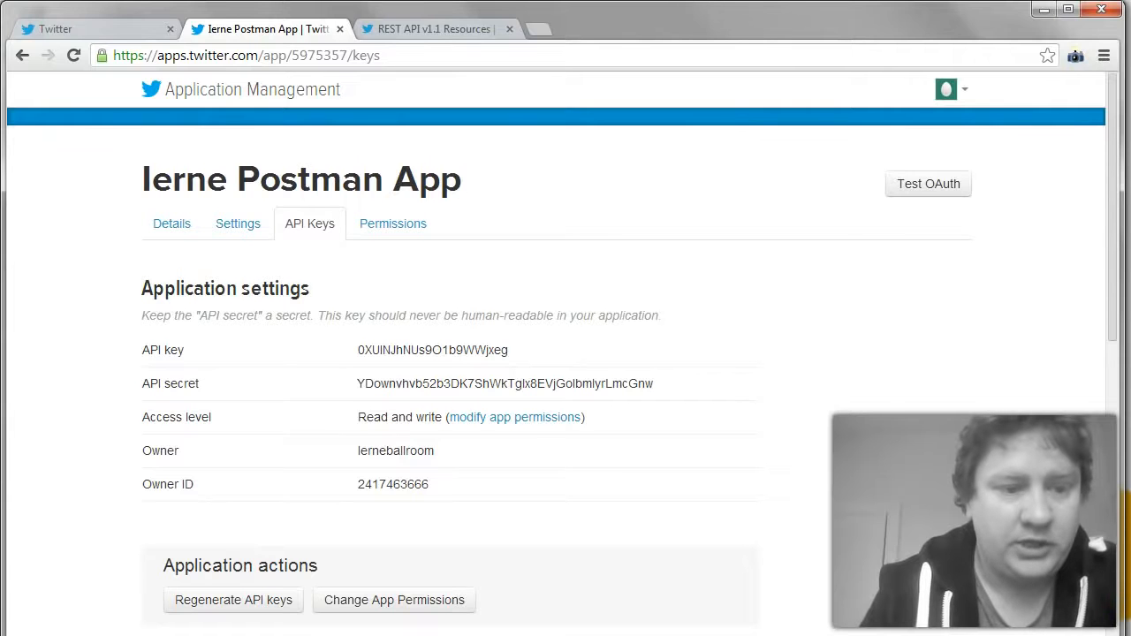
{"action": "scroll", "coordinate": [565, 353], "scroll_direction": "down", "scroll_amount": 5}
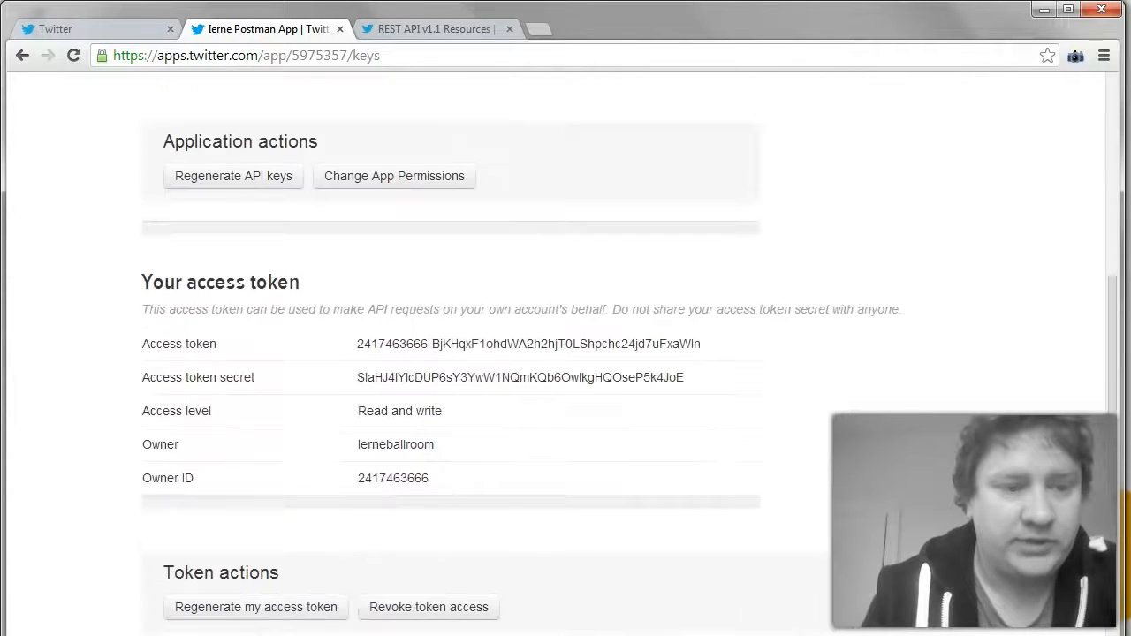
Switch back to Postman, show the OAuth 1.0 settings and clear the request history
{"action": "key", "text": "alt+Tab"}
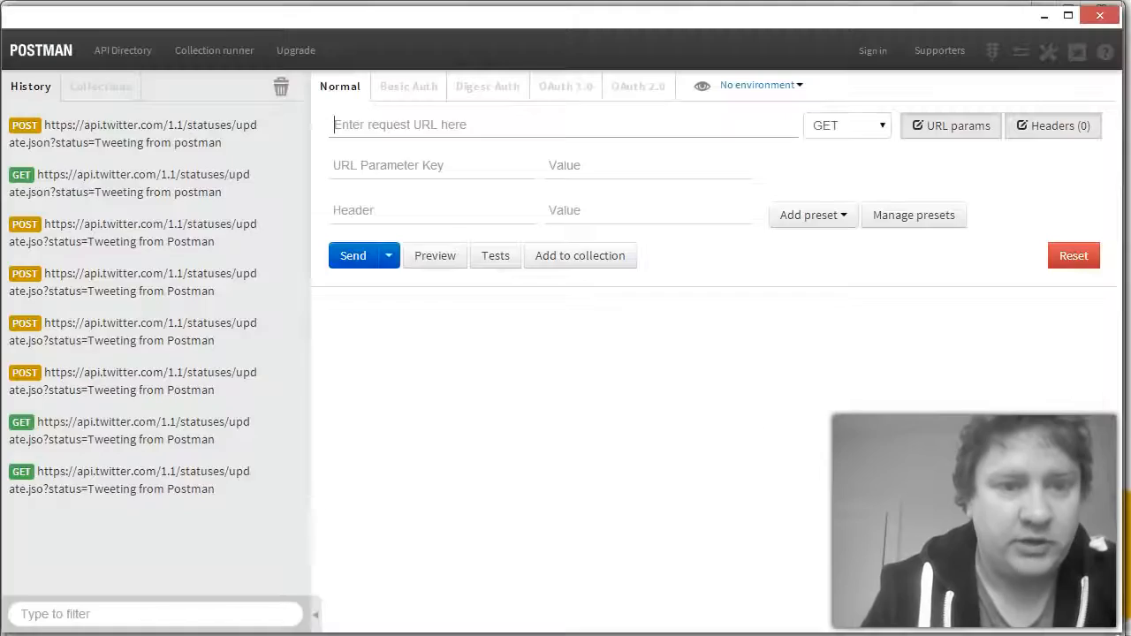
{"action": "left_click", "coordinate": [562, 88]}
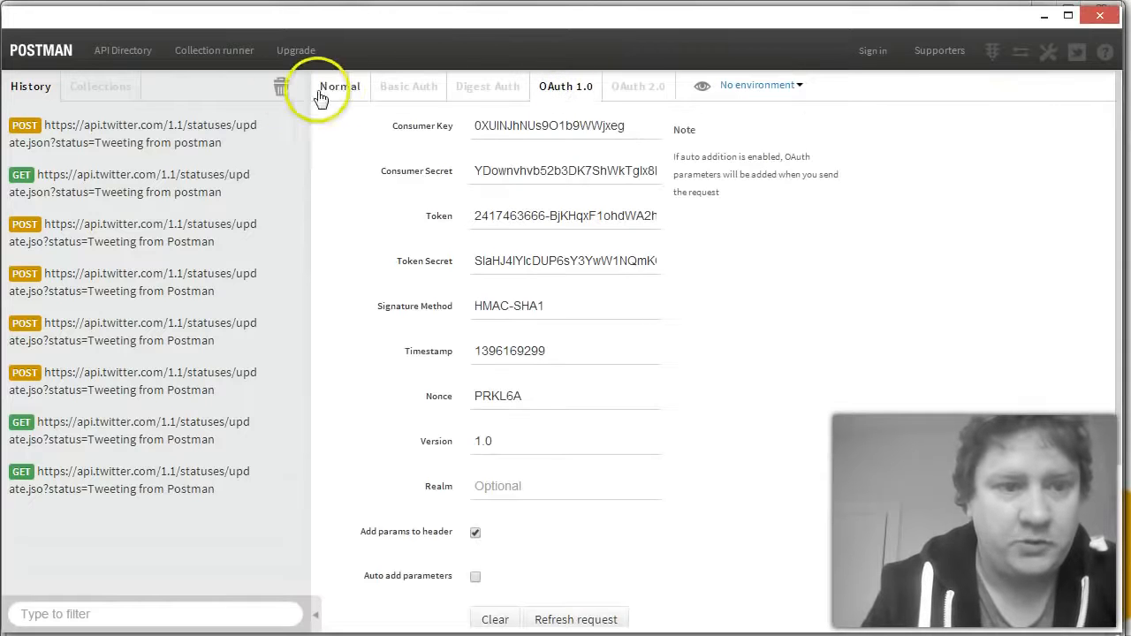
{"action": "left_click", "coordinate": [281, 86]}
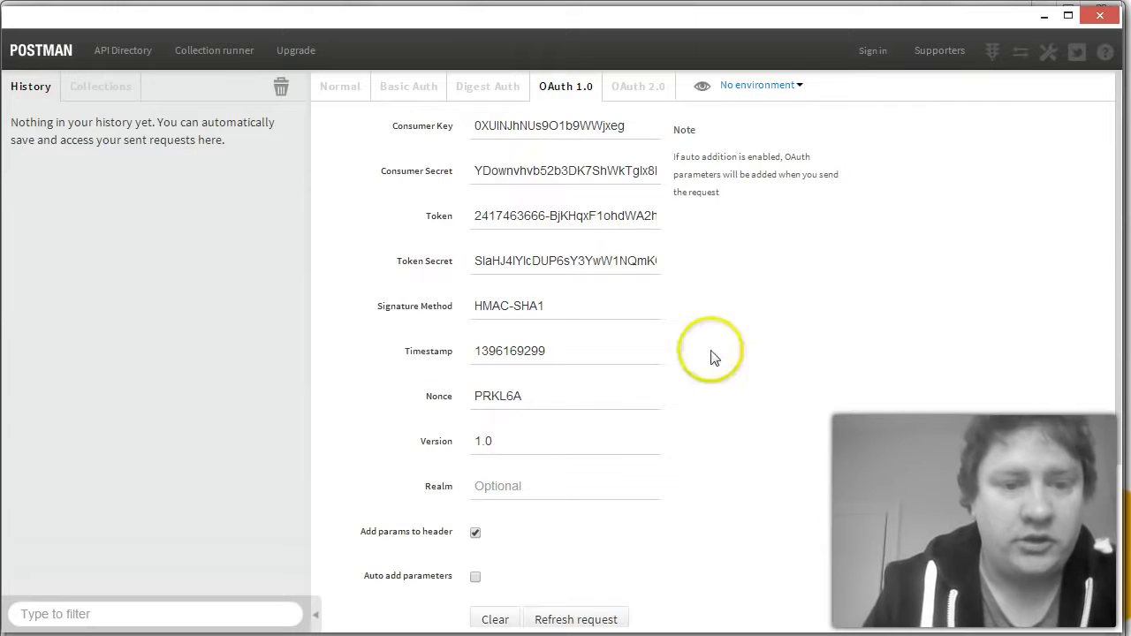
Lengthen the OAuth 1.0 nonce by repeating its existing value several times and appending DD
{"action": "double_click", "coordinate": [545, 397]}
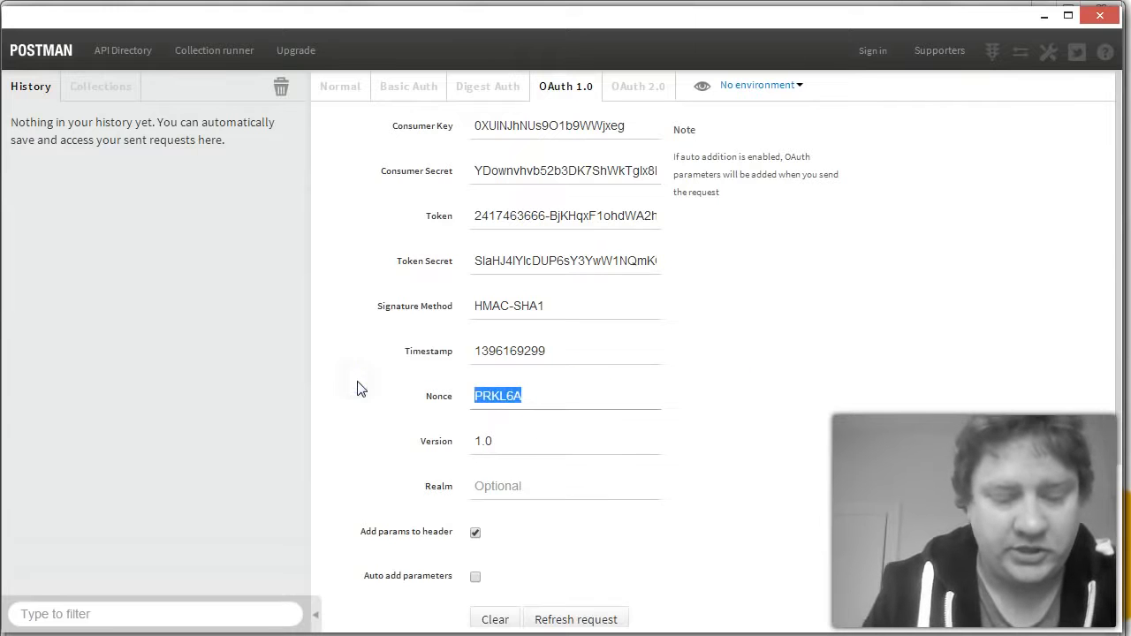
{"action": "key", "text": "ctrl+c"}
{"action": "key", "text": "ctrl+v"}
{"action": "key", "text": "ctrl+v"}
{"action": "key", "text": "ctrl+v"}
{"action": "key", "text": "ctrl+v"}
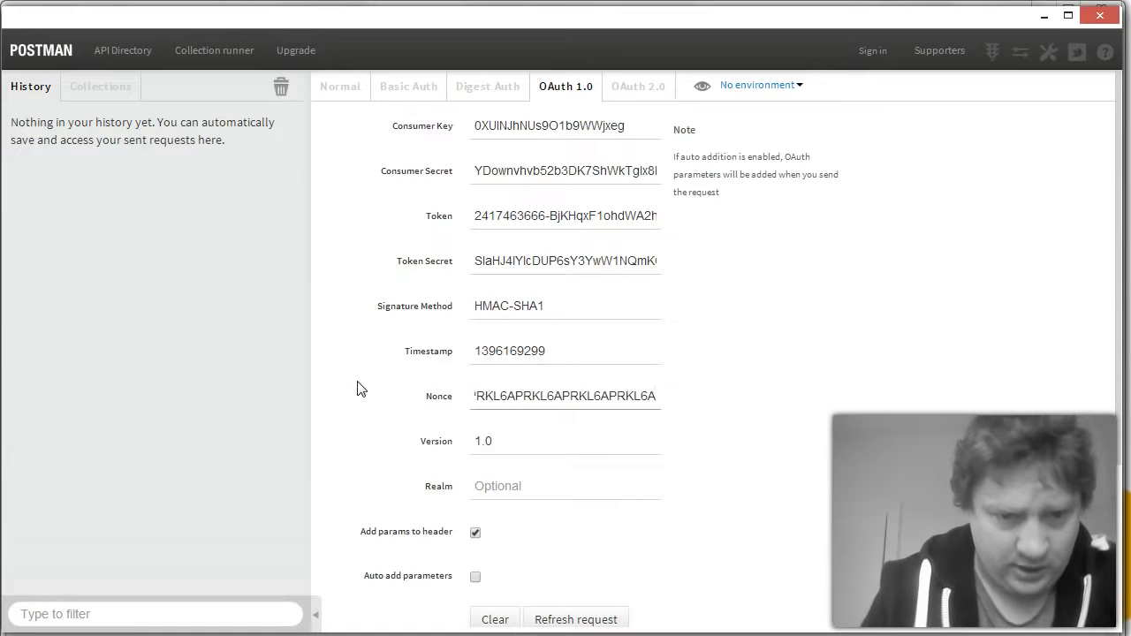
{"action": "type", "text": "DD"}
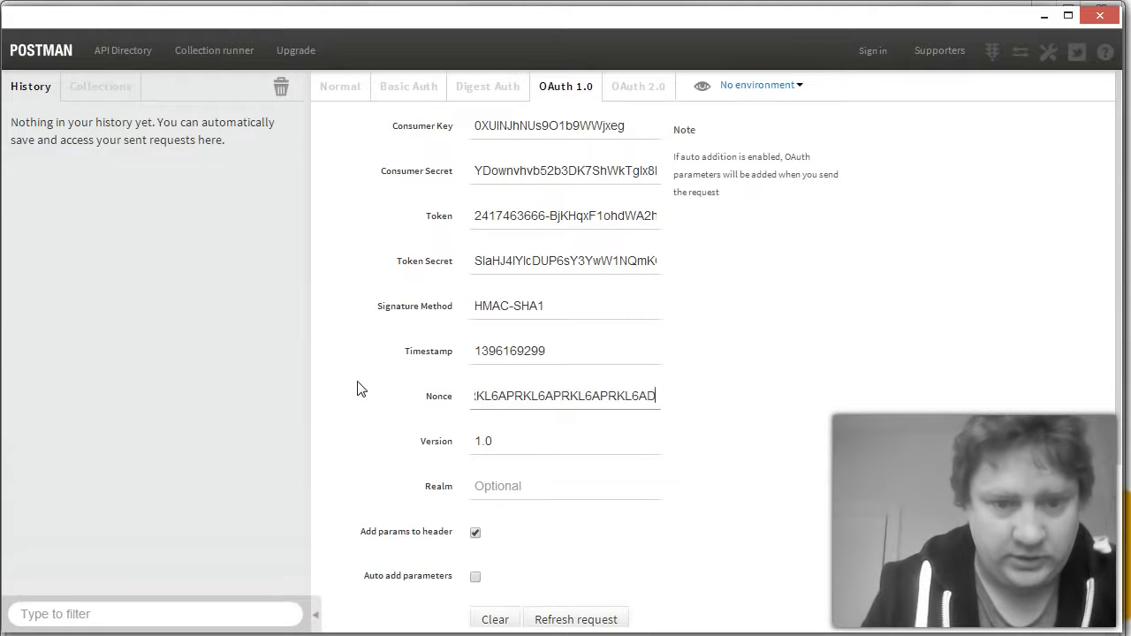
{"action": "left_click", "coordinate": [790, 289]}
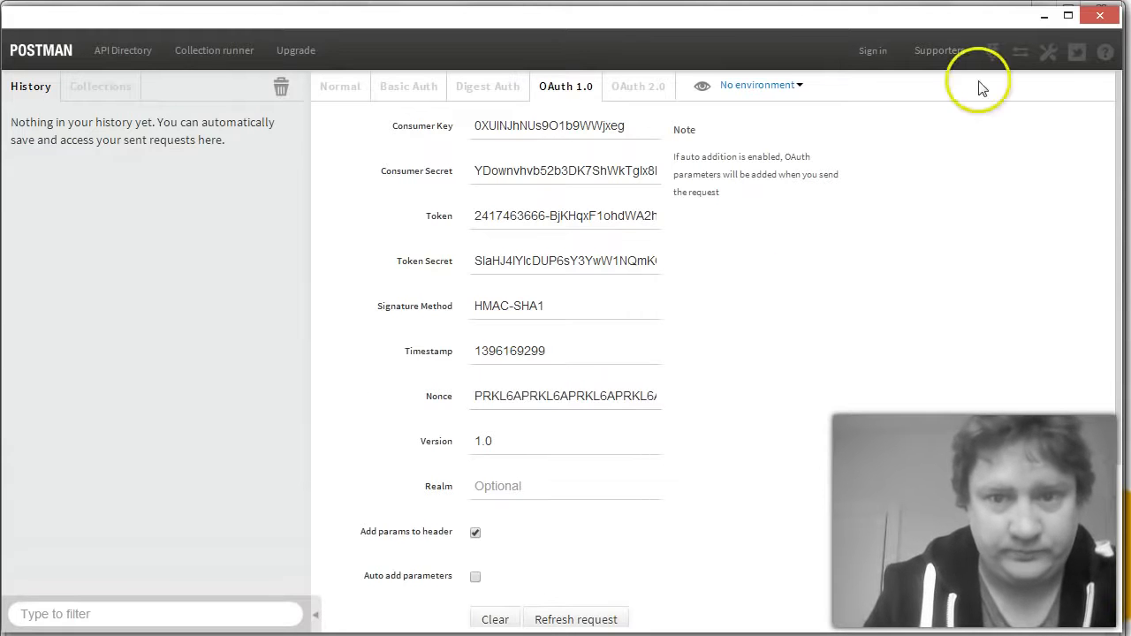
Switch to Chrome and open the POST statuses/update documentation from the REST API v1.1 Resources page
{"action": "left_click", "coordinate": [1042, 17]}
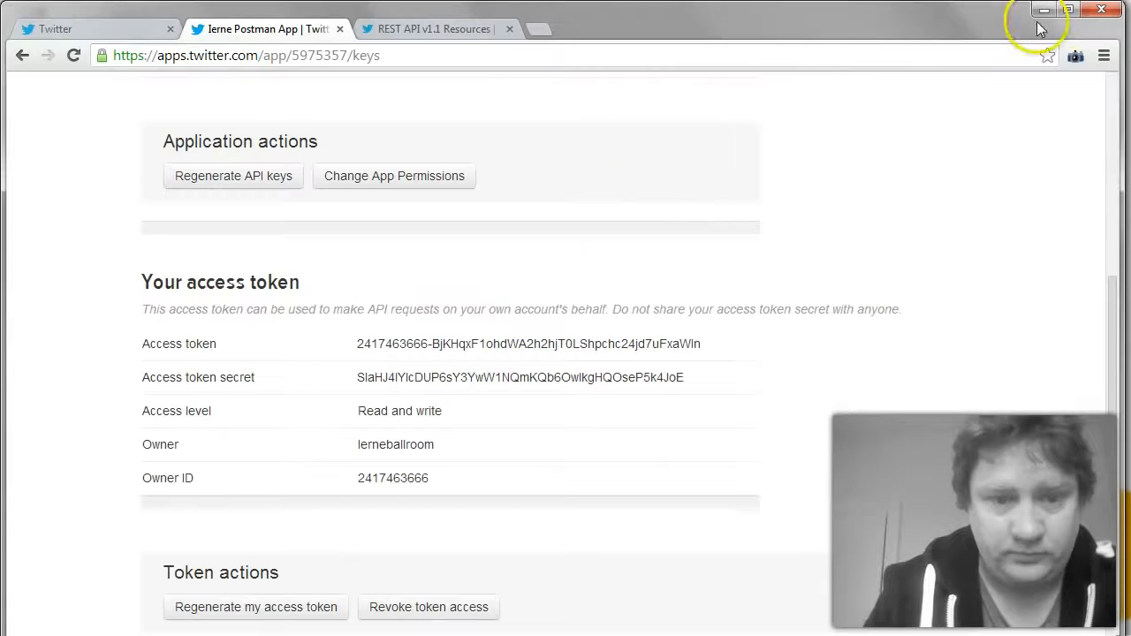
{"action": "left_click", "coordinate": [425, 30]}
{"action": "scroll", "coordinate": [510, 174], "scroll_direction": "down", "scroll_amount": 4}
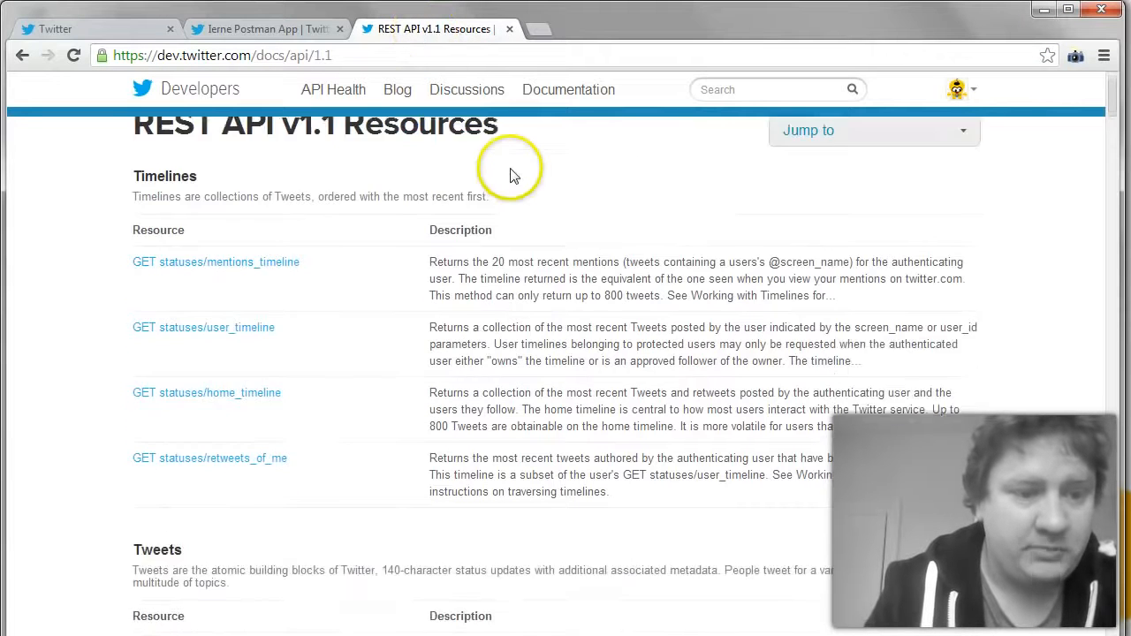
{"action": "scroll", "coordinate": [510, 169], "scroll_direction": "down", "scroll_amount": 3}
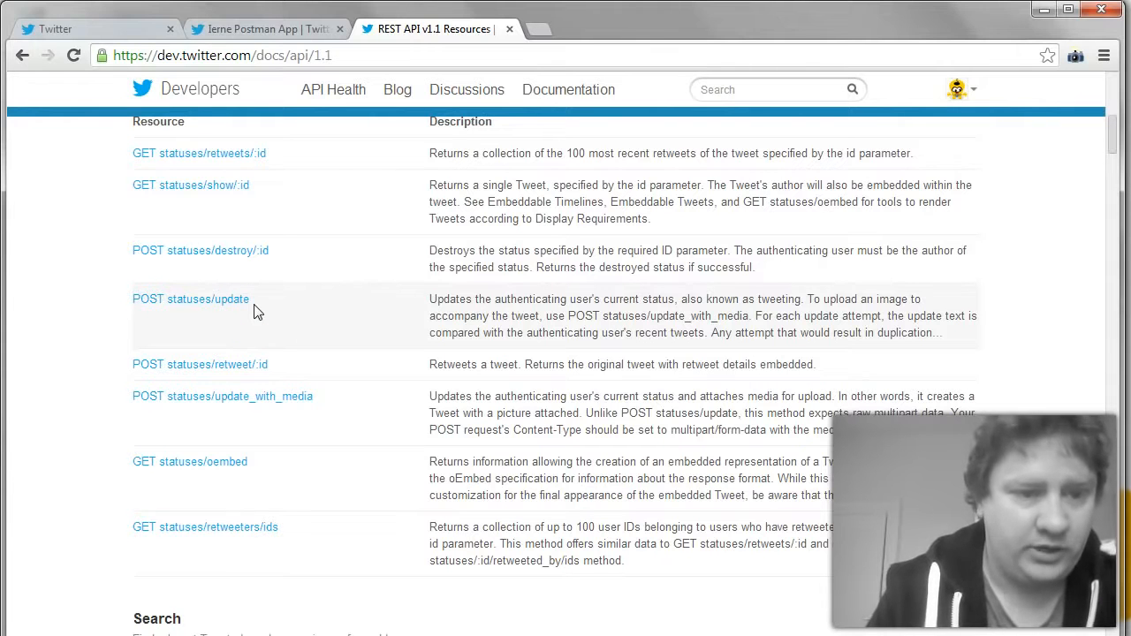
{"action": "left_click", "coordinate": [215, 302]}
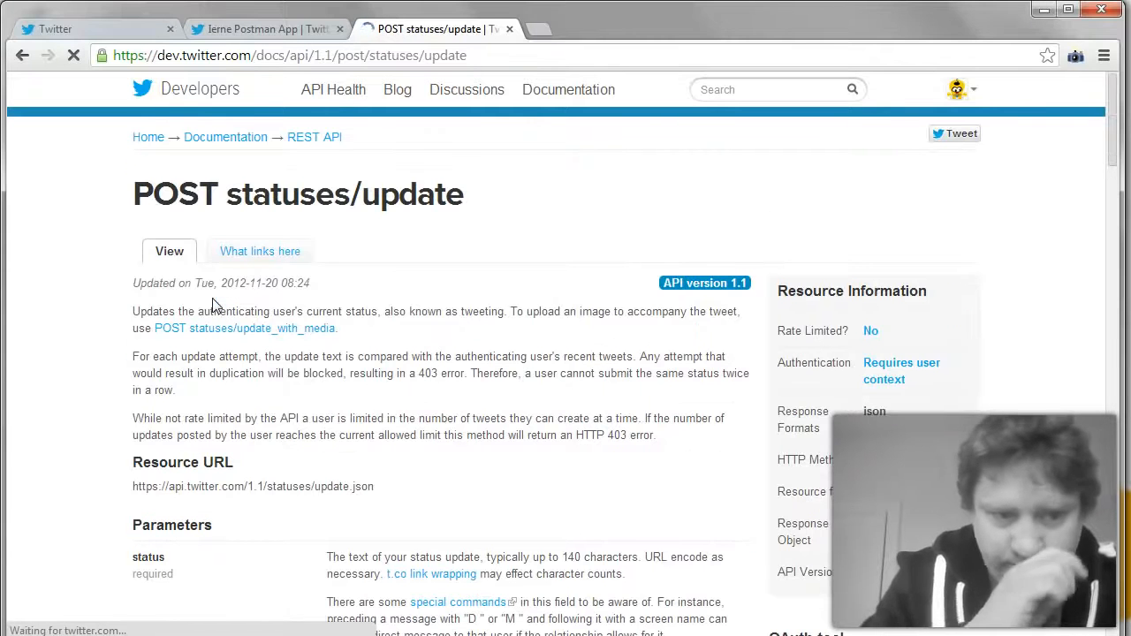
{"action": "scroll", "coordinate": [212, 305], "scroll_direction": "down", "scroll_amount": 2}
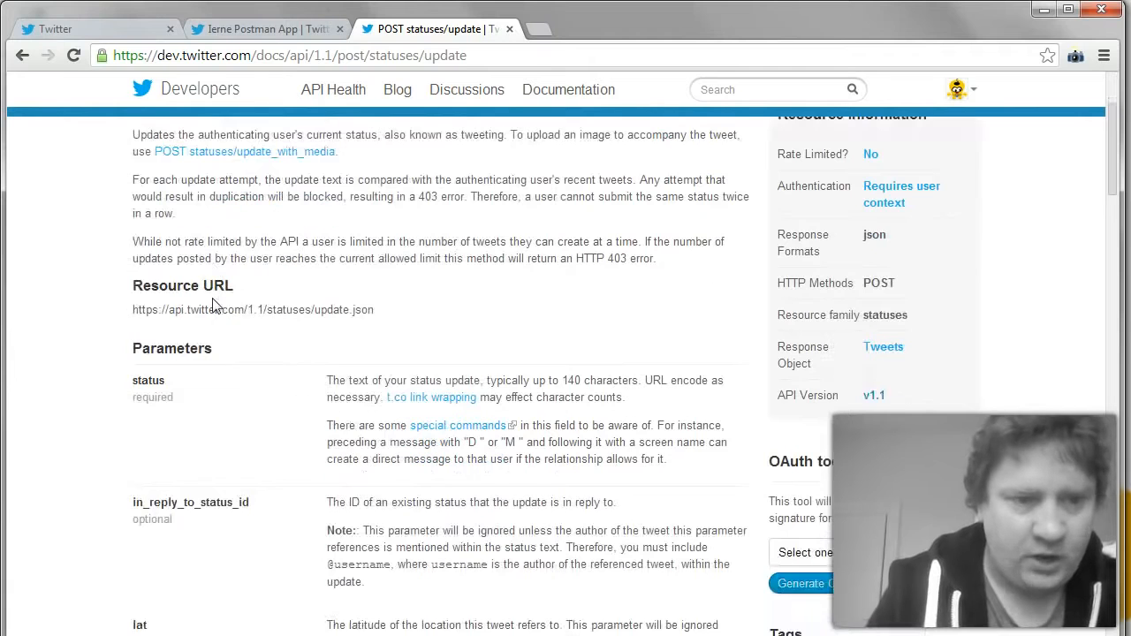
{"action": "left_click_drag", "start_coordinate": [376, 310], "coordinate": [134, 311]}
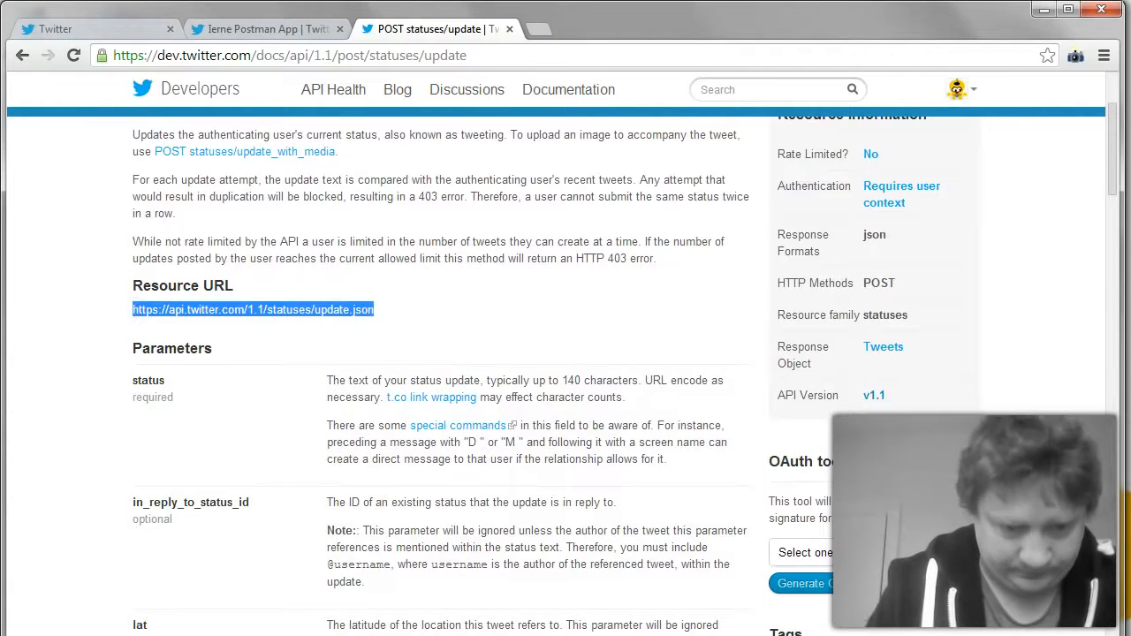
{"action": "key", "text": "alt+Tab"}
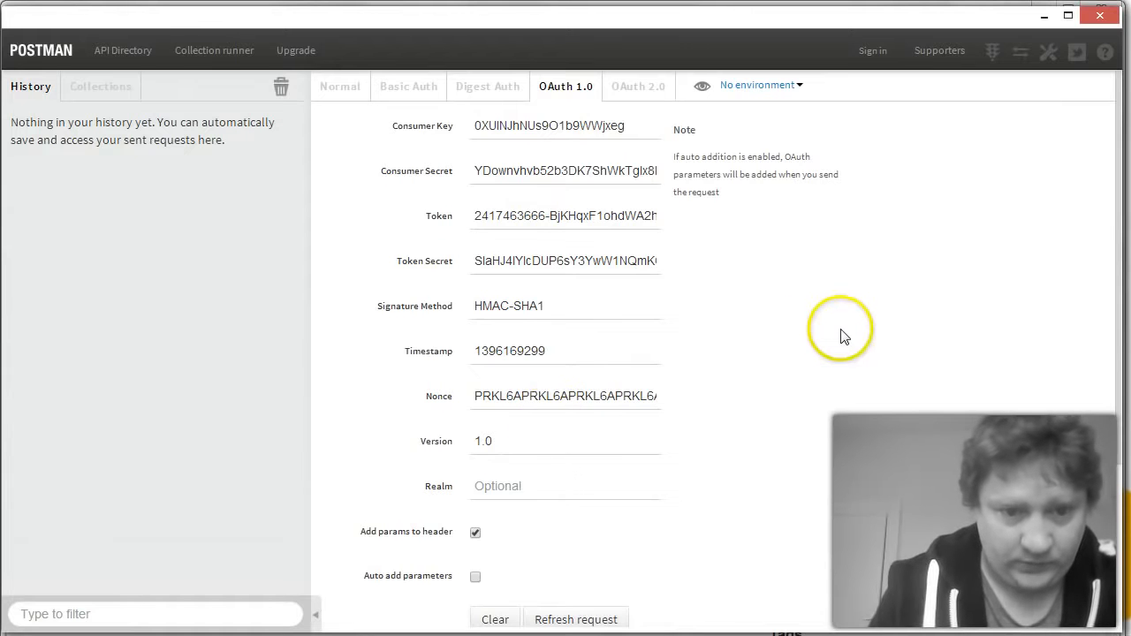
{"action": "scroll", "coordinate": [841, 335], "scroll_direction": "down", "scroll_amount": 3}
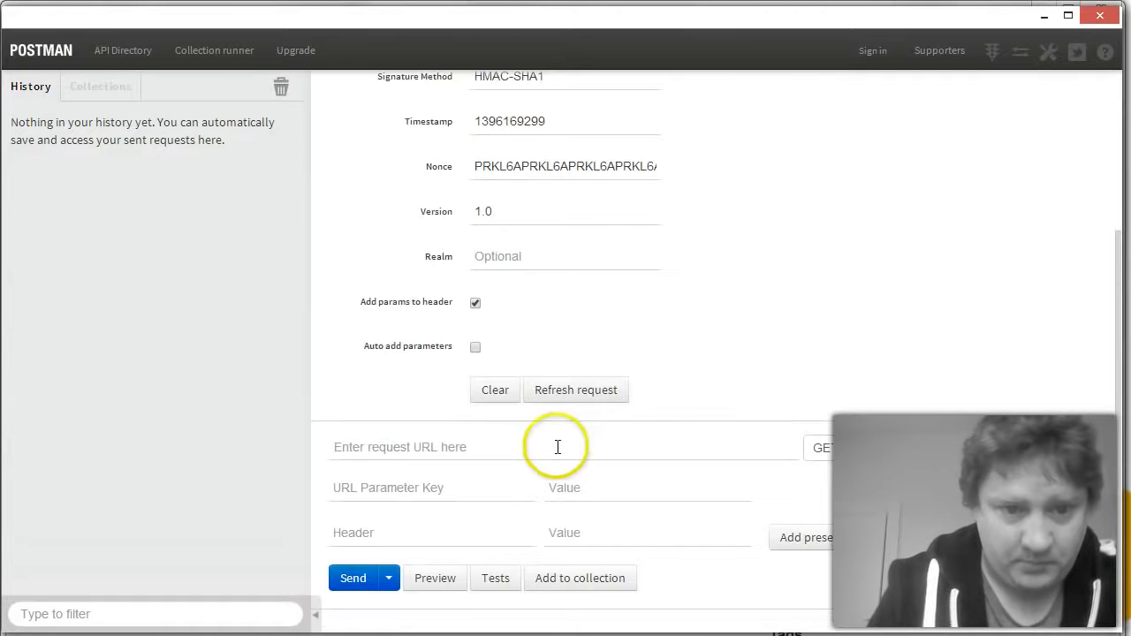
{"action": "left_click", "coordinate": [507, 444]}
{"action": "key", "text": "ctrl+v"}
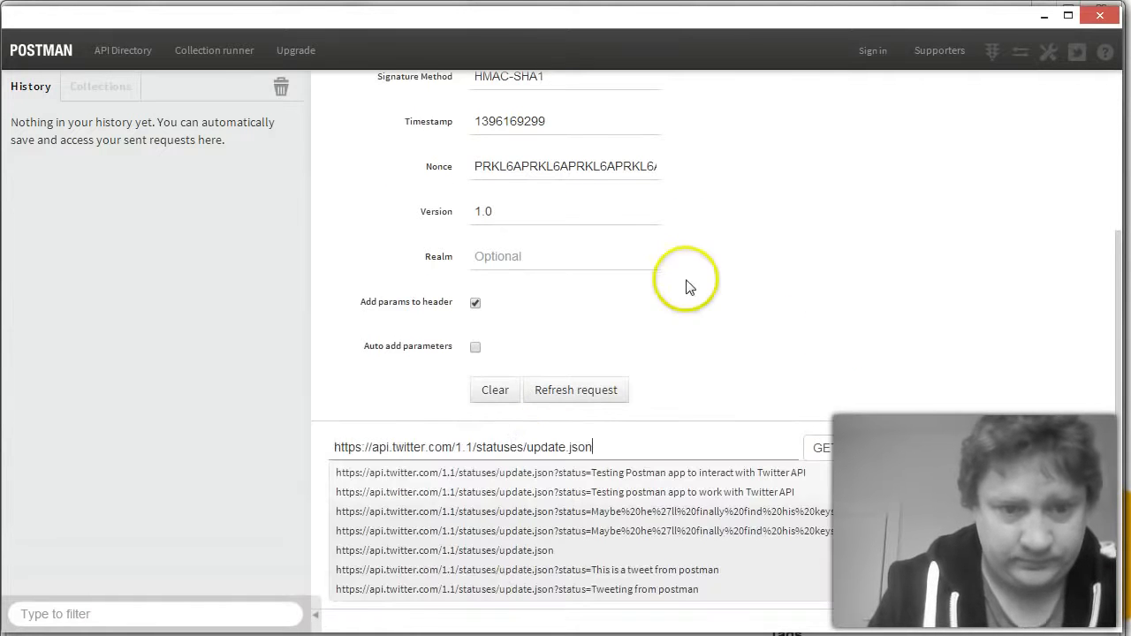
{"action": "left_click", "coordinate": [770, 240]}
Check the required status parameter in the Chrome documentation page and return to Postman
{"action": "left_click", "coordinate": [1045, 17]}
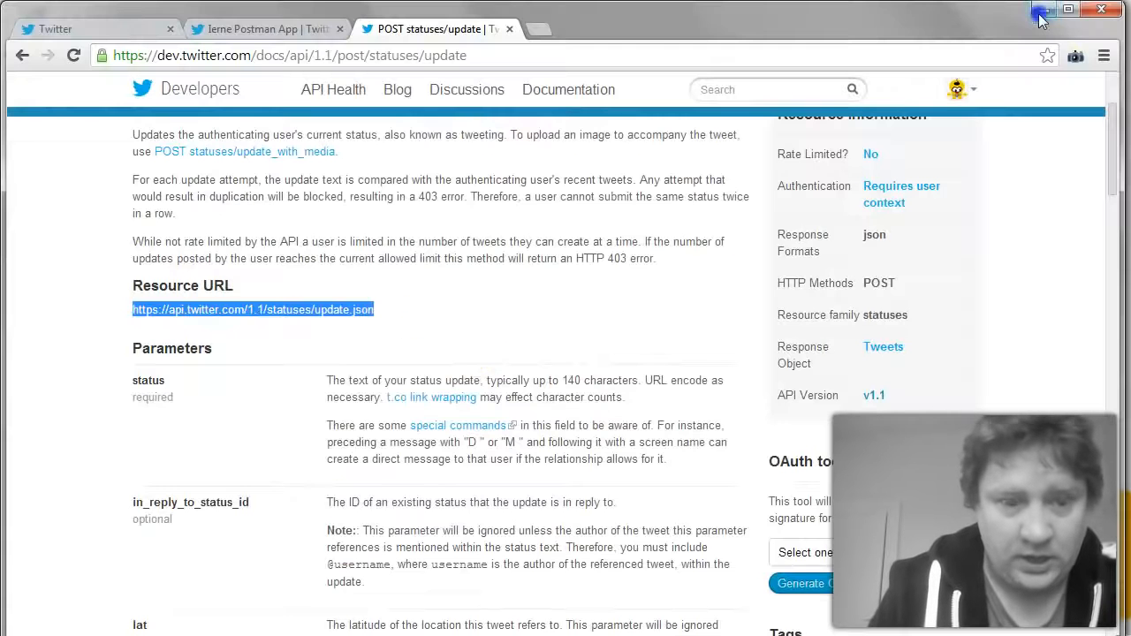
{"action": "double_click", "coordinate": [161, 400]}
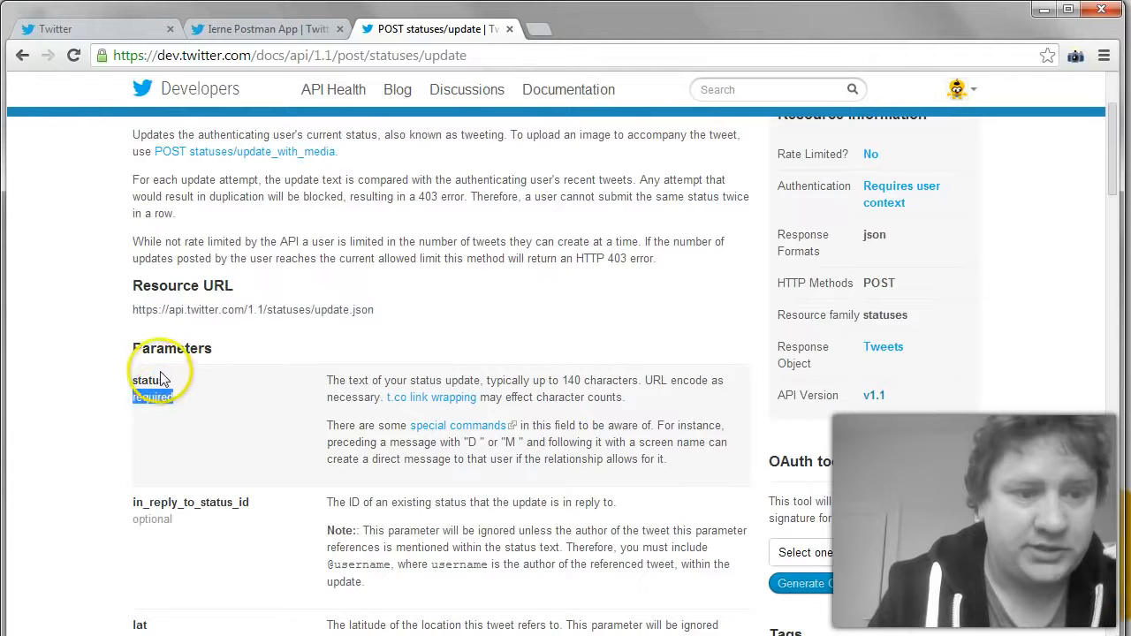
{"action": "left_click", "coordinate": [174, 375]}
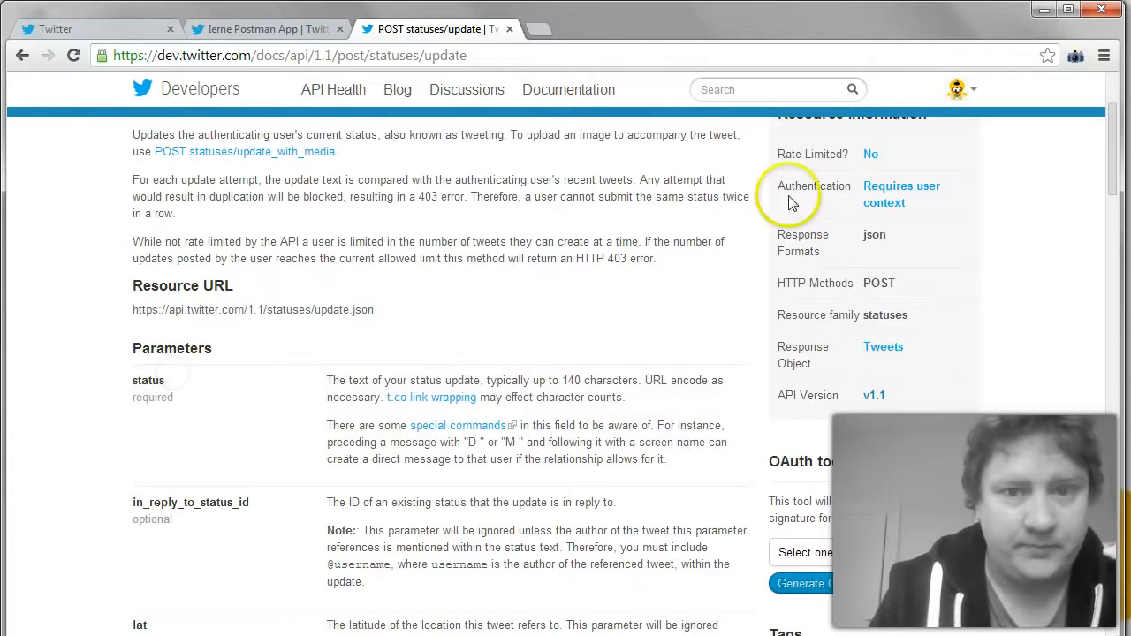
{"action": "left_click", "coordinate": [1044, 10]}
{"action": "left_click", "coordinate": [587, 635]}
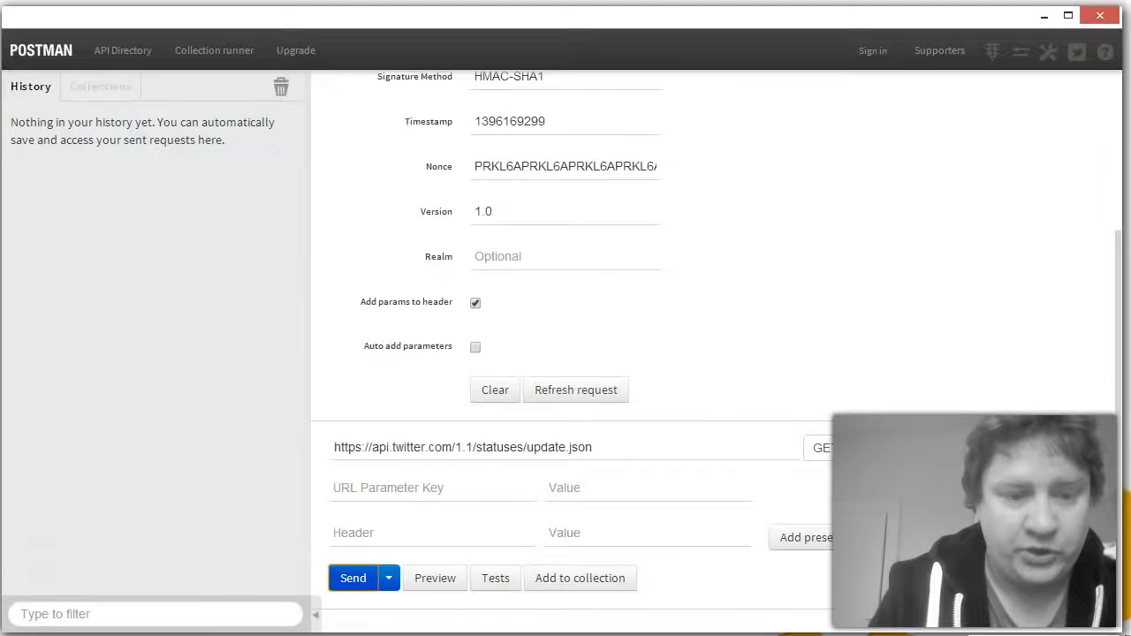
Add a URL parameter status with the value "Tweetings from Postman" and set the request method to POST
{"action": "left_click", "coordinate": [436, 491]}
{"action": "type", "text": "statu"}
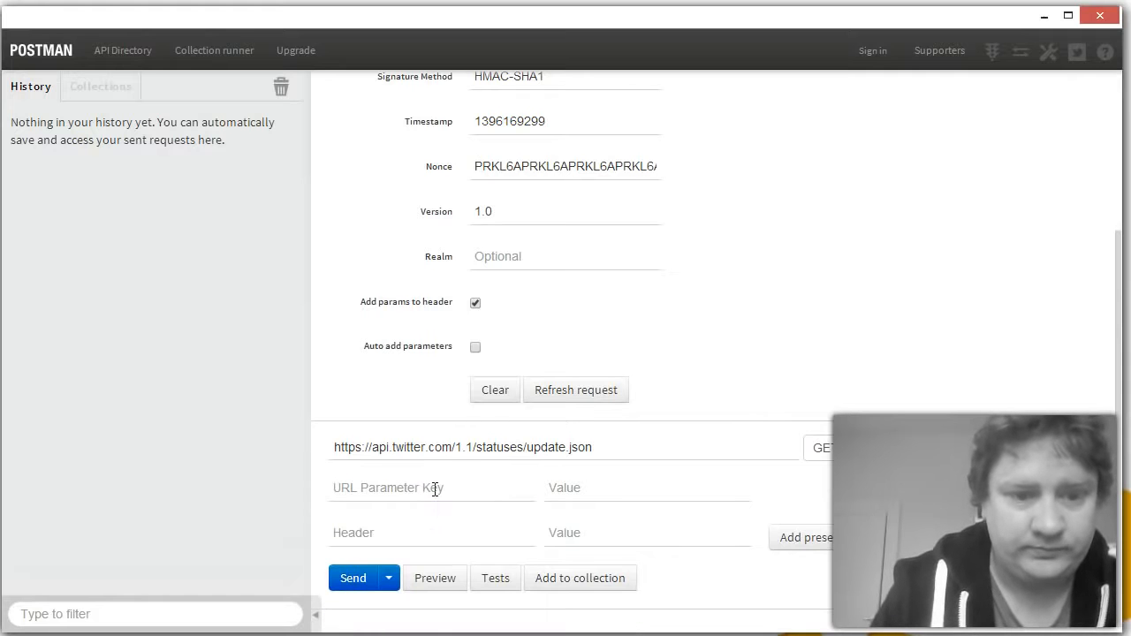
{"action": "left_click", "coordinate": [435, 490]}
{"action": "type", "text": "status"}
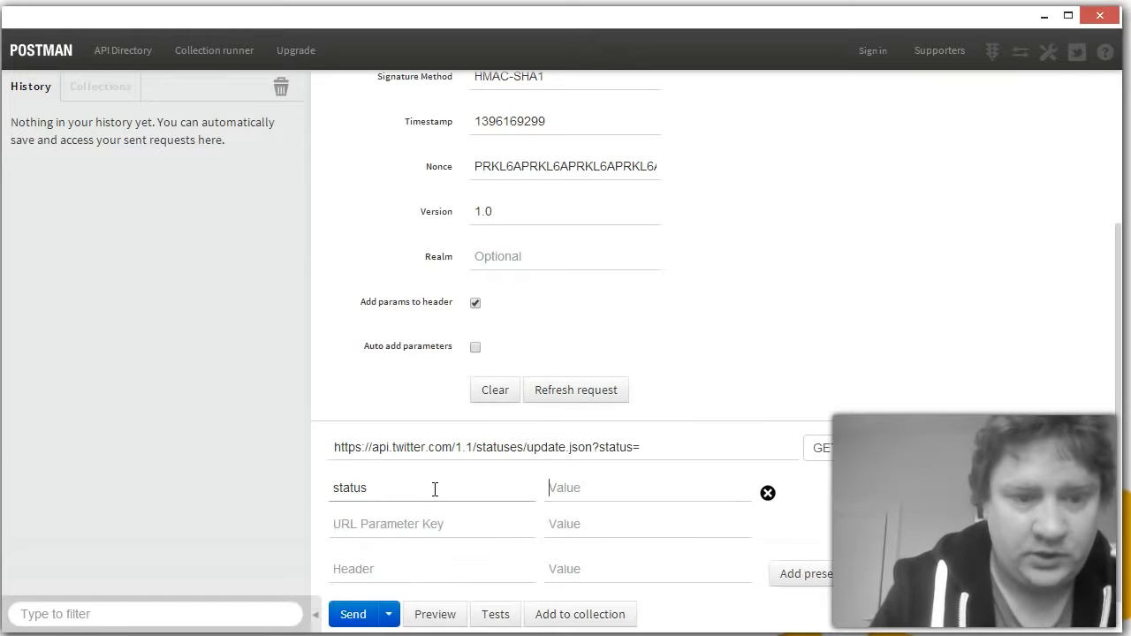
{"action": "key", "text": "Tab"}
{"action": "type", "text": "Tweet"}
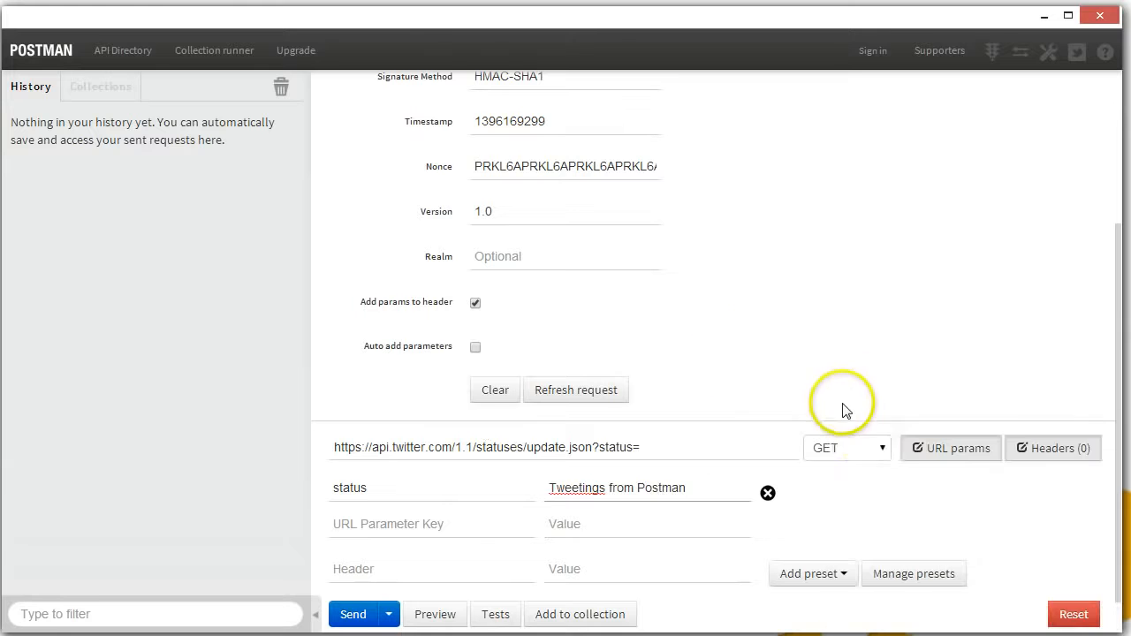
{"action": "left_click", "coordinate": [885, 454]}
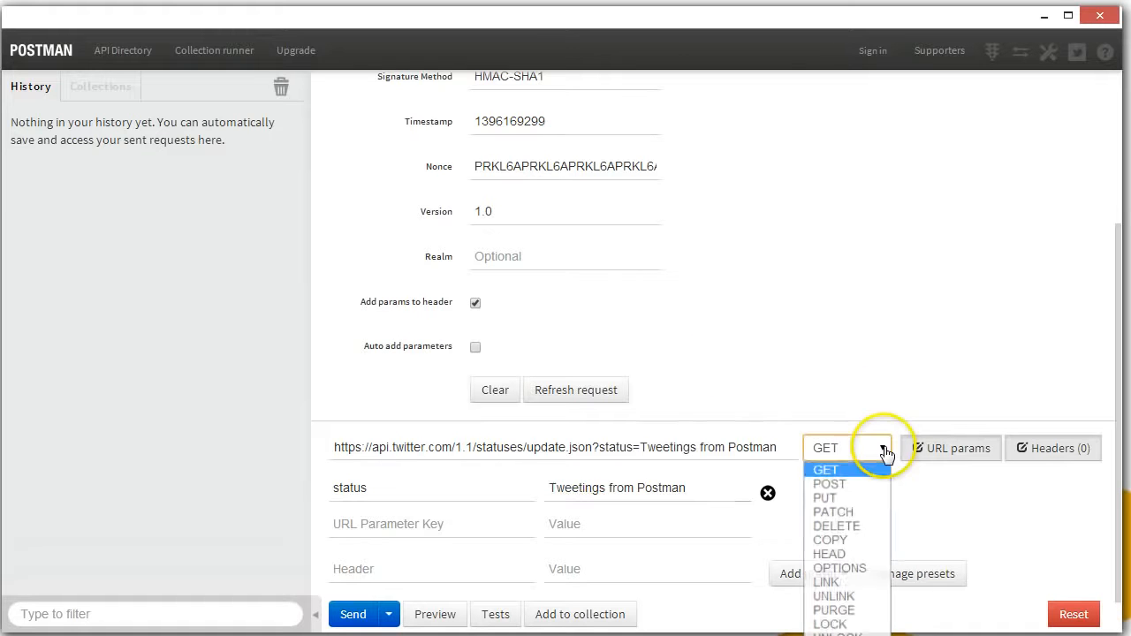
{"action": "left_click", "coordinate": [848, 489]}
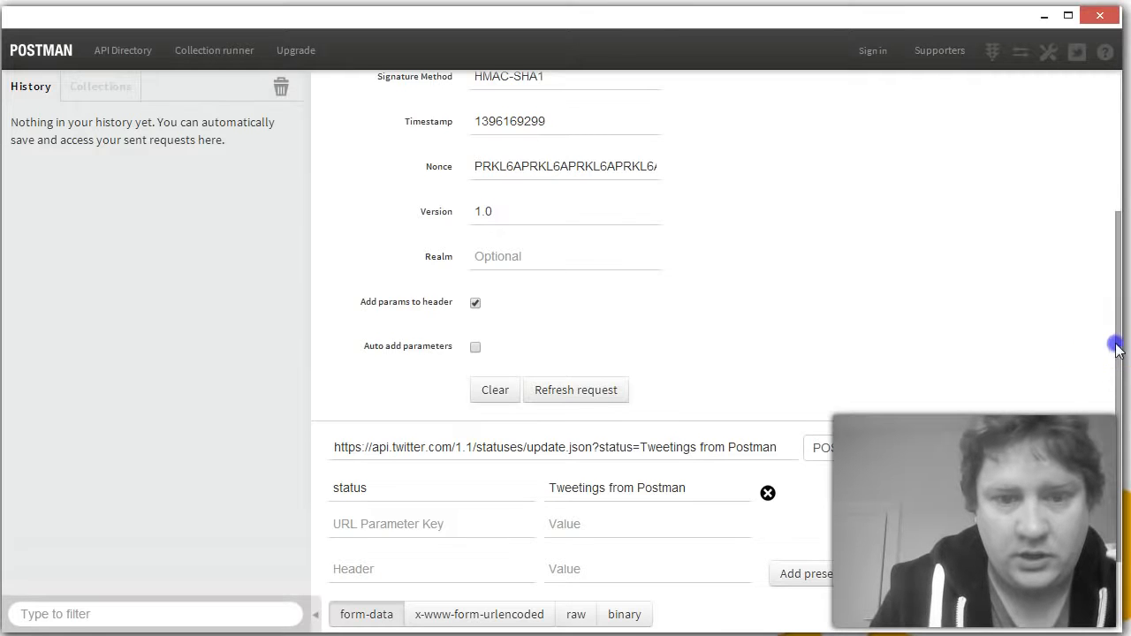
Refresh the request to add the OAuth 1.0 Authorization header, send it and view the JSON response
{"action": "scroll", "coordinate": [1116, 349], "scroll_direction": "down", "scroll_amount": 2}
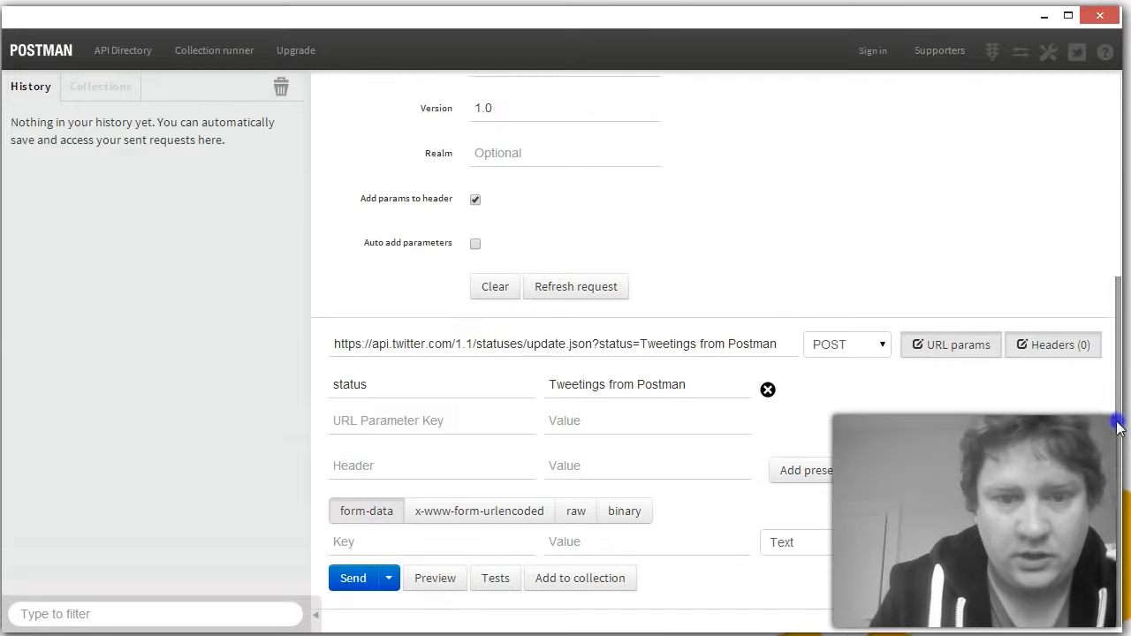
{"action": "left_click", "coordinate": [578, 281]}
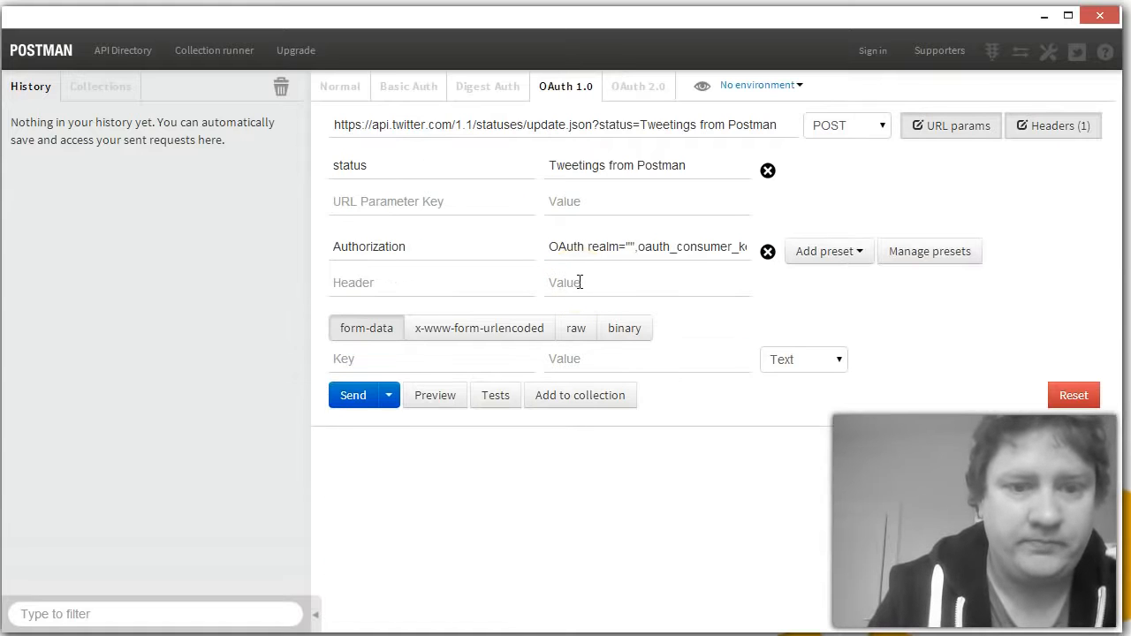
{"action": "left_click", "coordinate": [351, 397]}
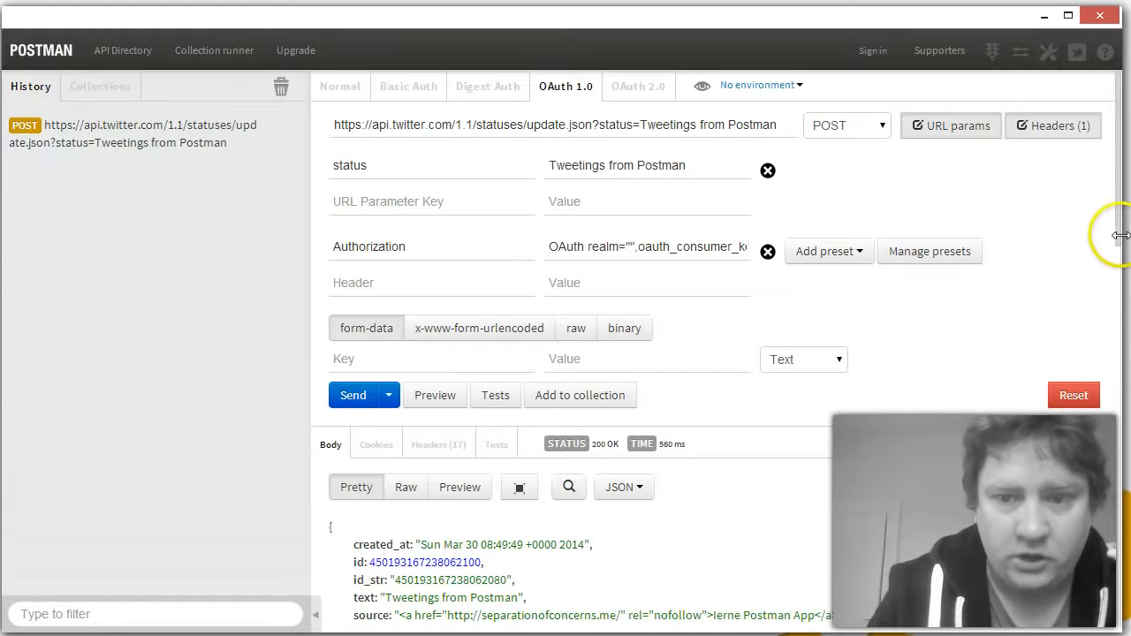
{"action": "left_click_drag", "start_coordinate": [1117, 244], "coordinate": [1115, 323]}
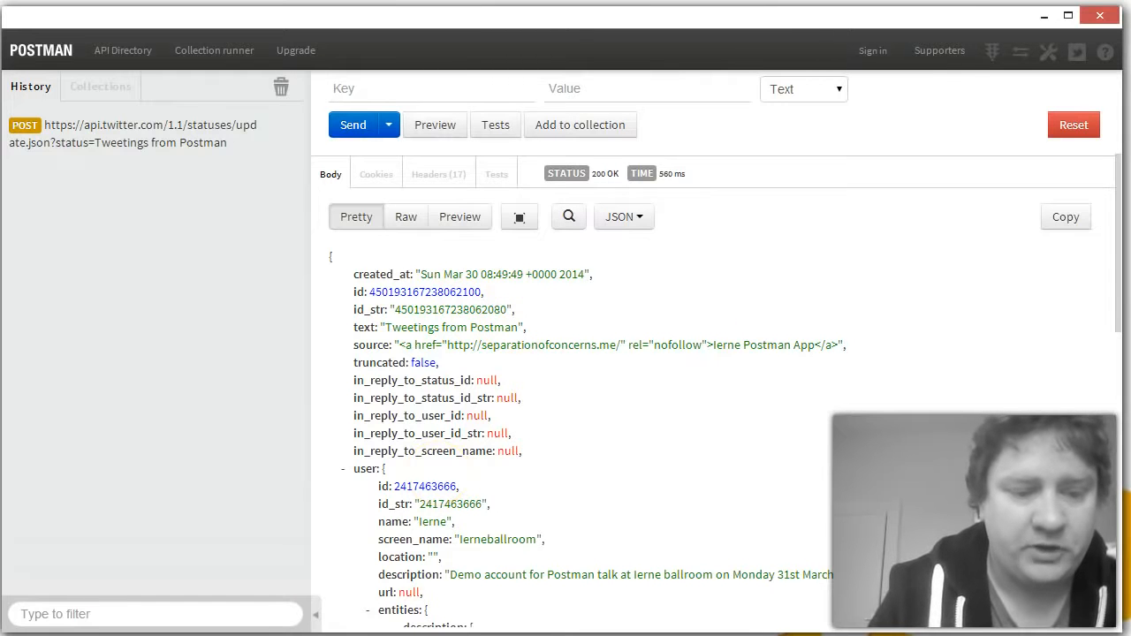
Switch to Chrome and reload the Twitter home page to look for the tweet posted through Postman
{"action": "key", "text": "alt+Tab"}
{"action": "left_click", "coordinate": [95, 20]}
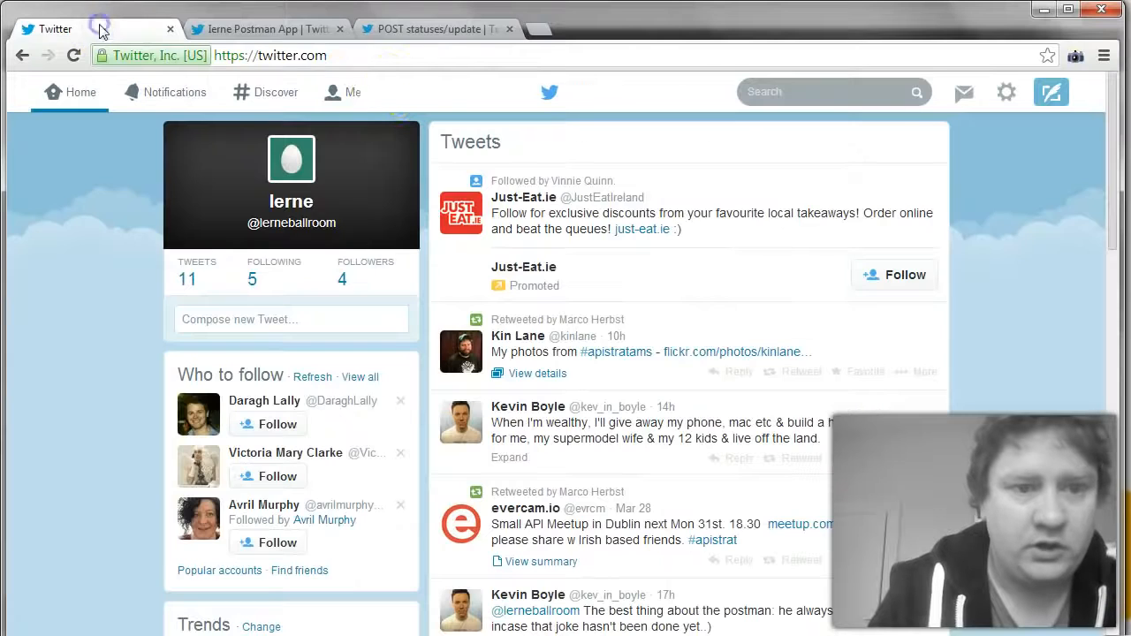
{"action": "left_click", "coordinate": [404, 55]}
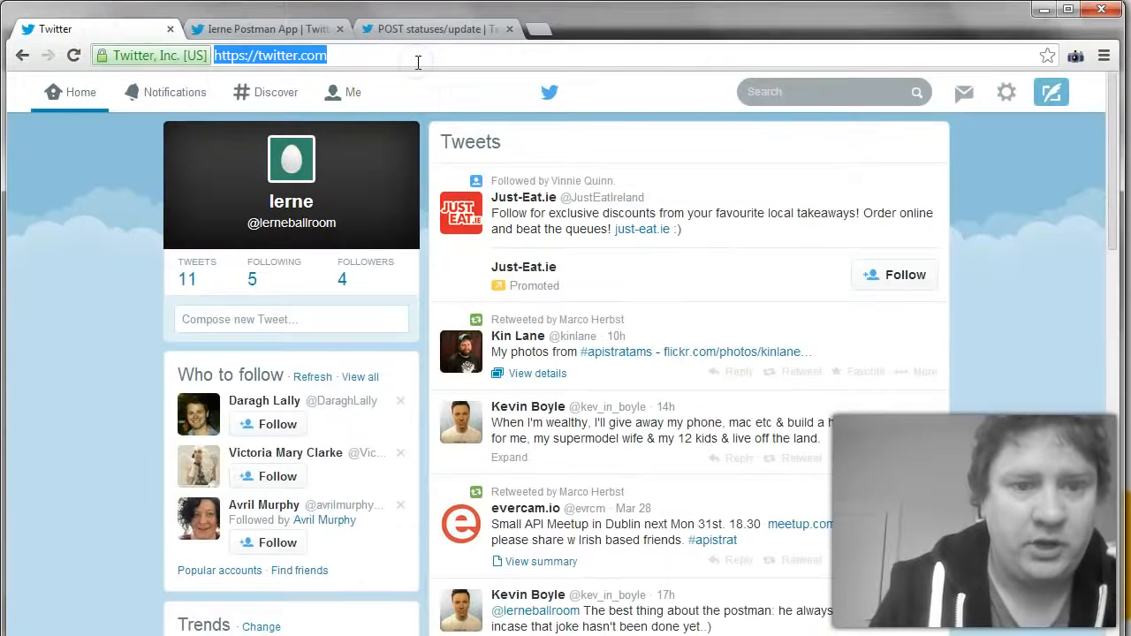
{"action": "key", "text": "Return"}
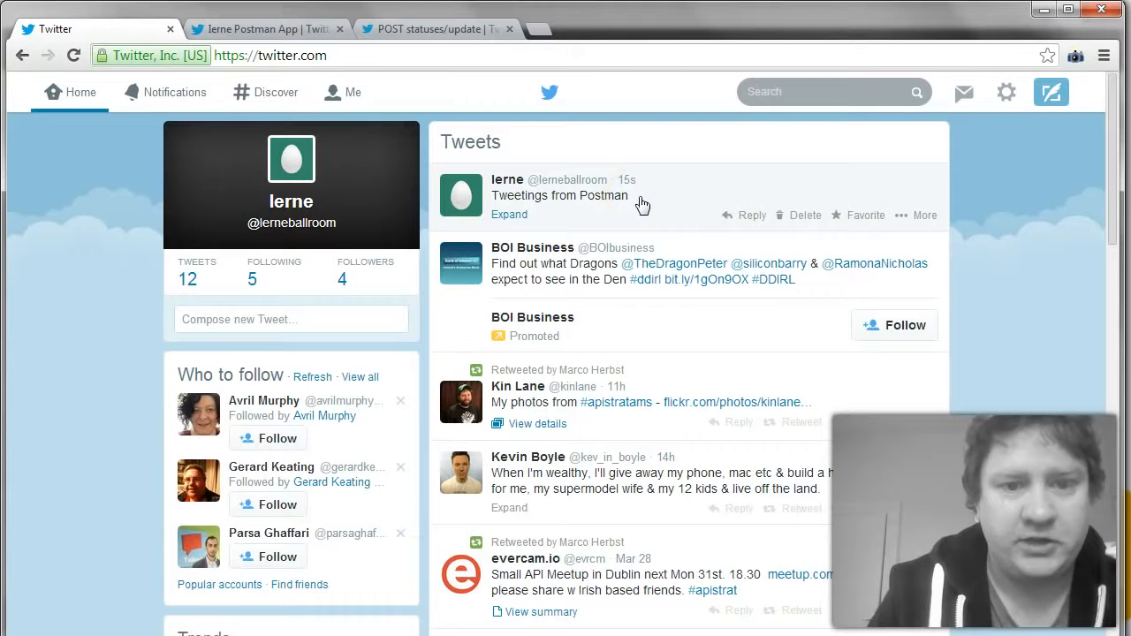
{"action": "left_click", "coordinate": [702, 217]}
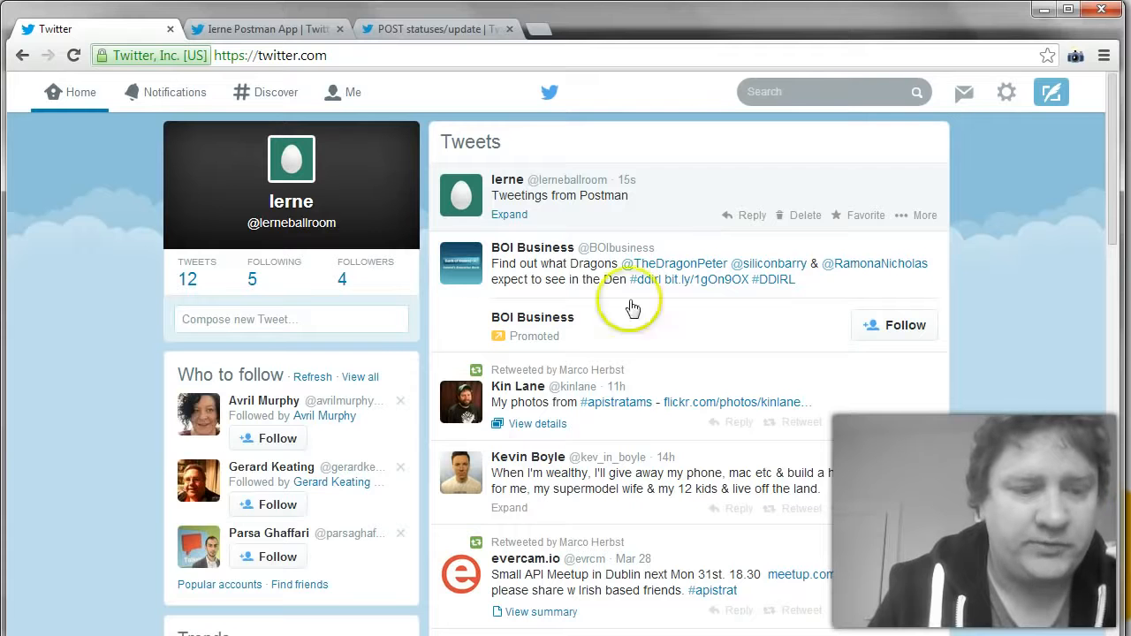
Switch back to Postman, open the GET with Id request in the Makes collection and send it
{"action": "key", "text": "alt+Tab"}
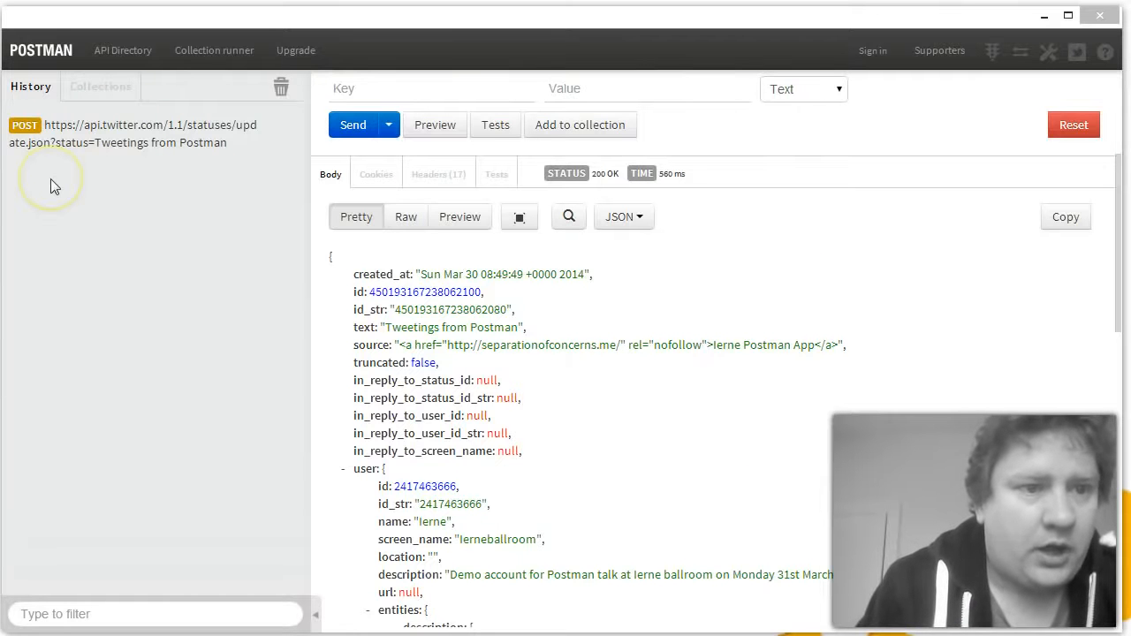
{"action": "left_click", "coordinate": [80, 93]}
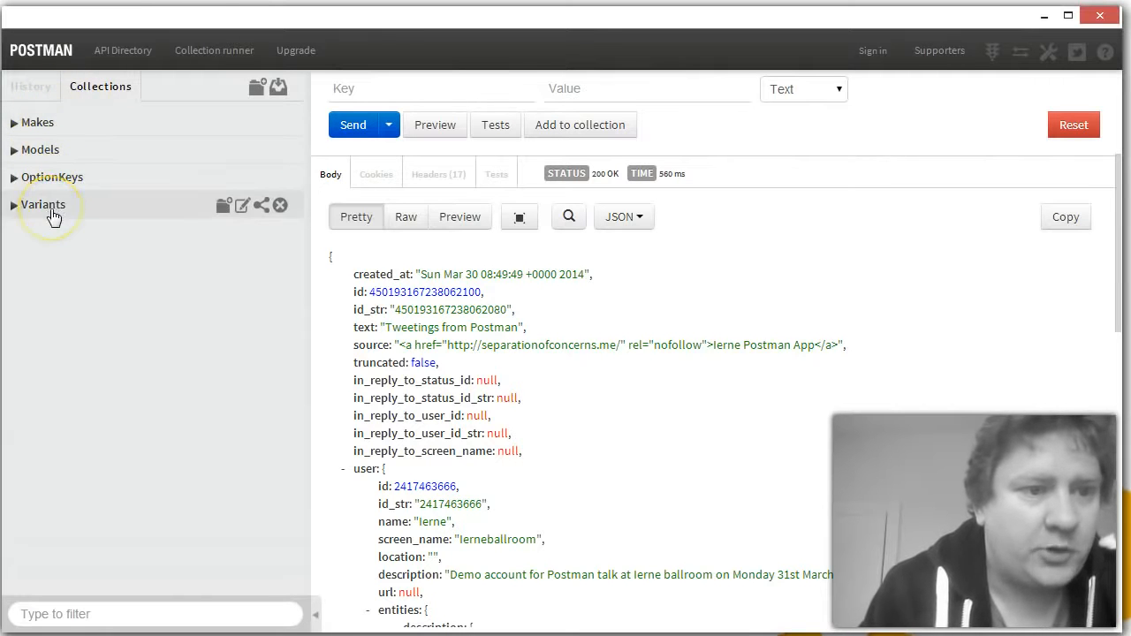
{"action": "left_click", "coordinate": [37, 129]}
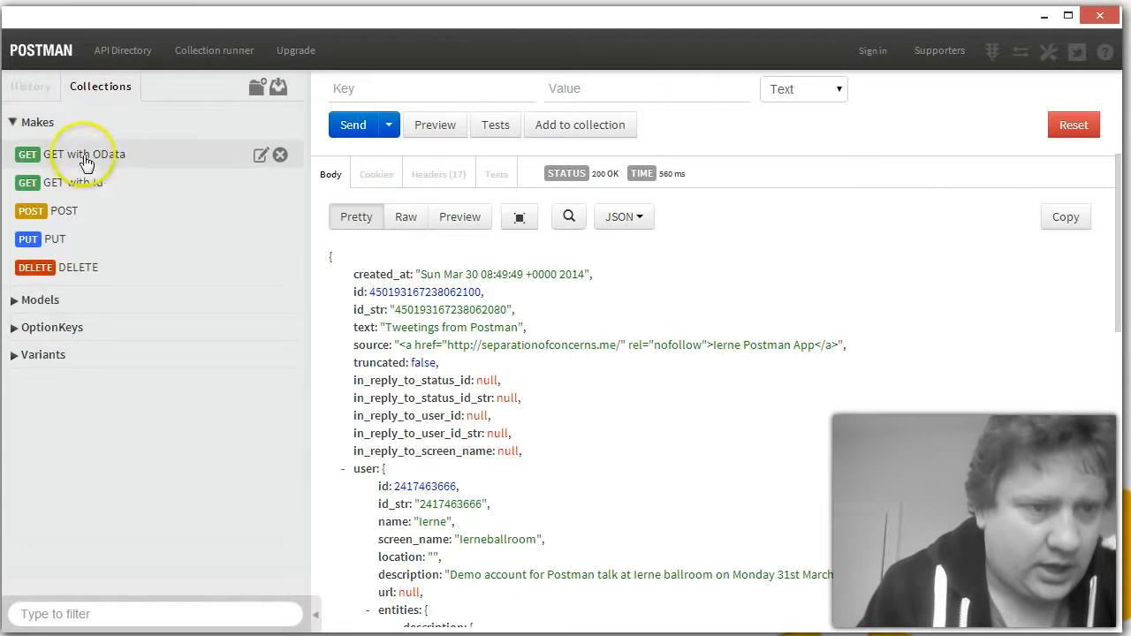
{"action": "left_click", "coordinate": [69, 152]}
{"action": "left_click", "coordinate": [68, 182]}
{"action": "left_click", "coordinate": [369, 309]}
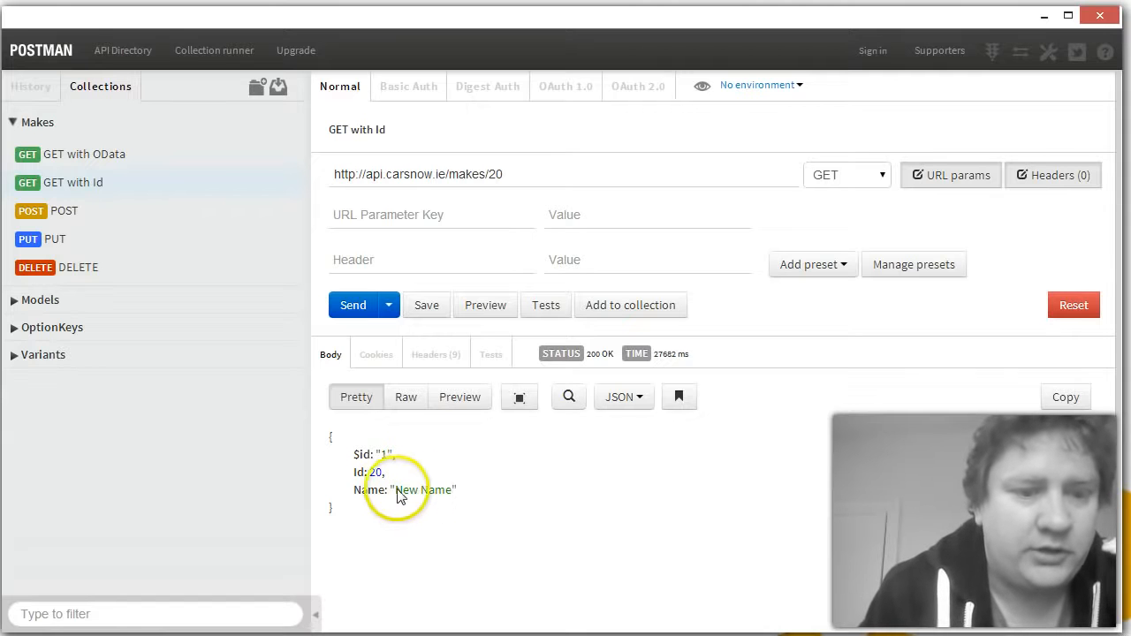
{"action": "left_click", "coordinate": [526, 178]}
{"action": "key", "text": "BackSpace"}
{"action": "type", "text": "1"}
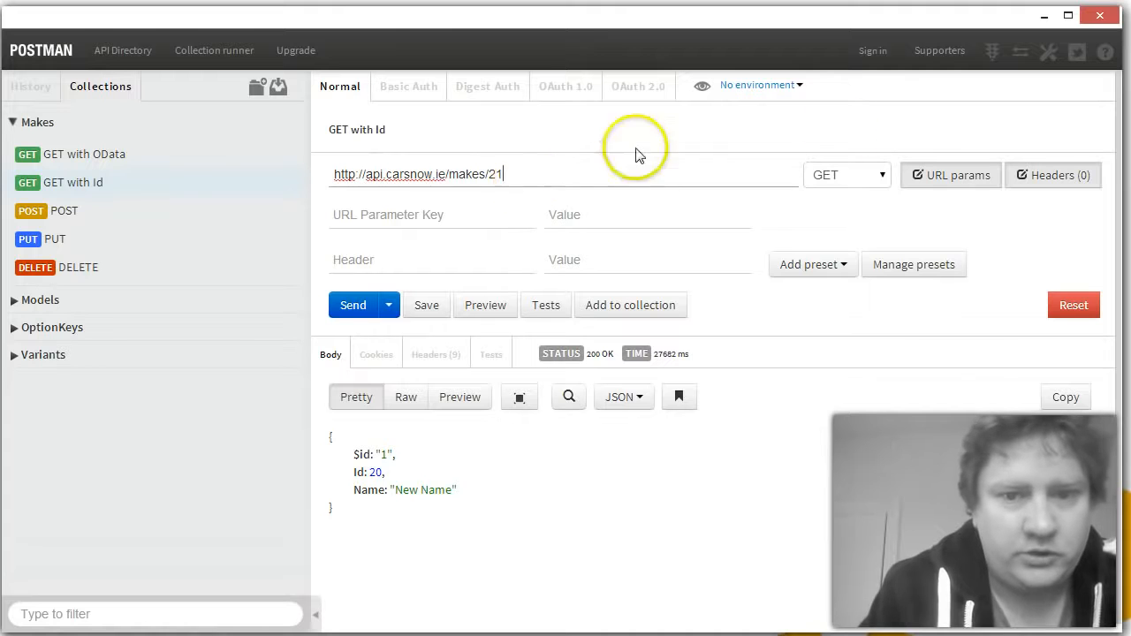
{"action": "left_click", "coordinate": [344, 314]}
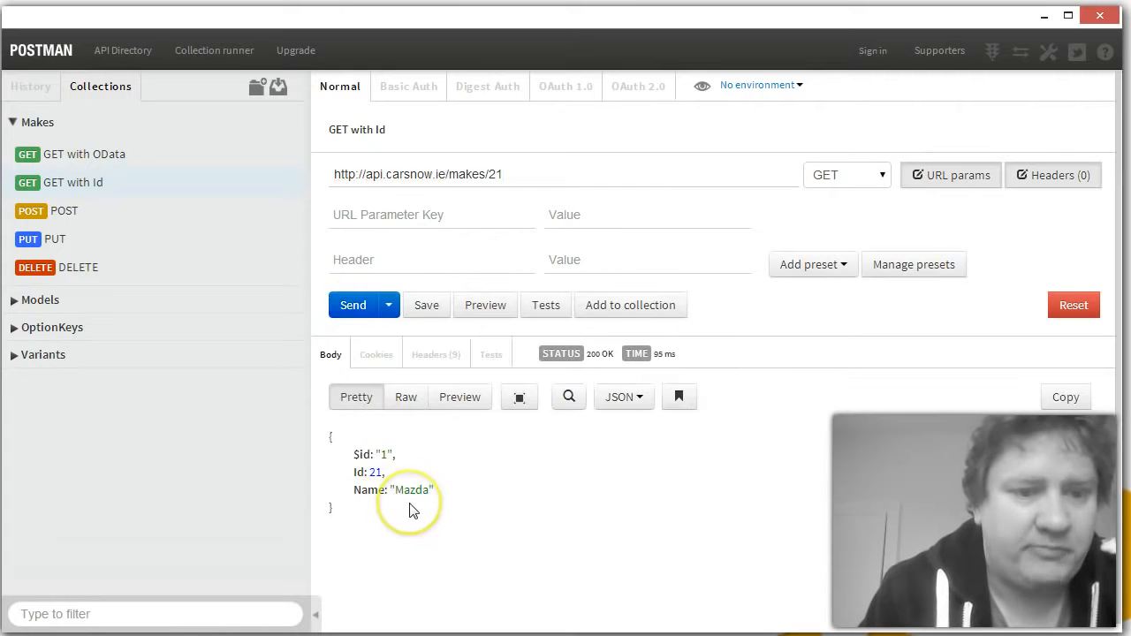
Open the POST request of the Makes collection and set Name in its JSON body to AutoHope
{"action": "left_click", "coordinate": [67, 216]}
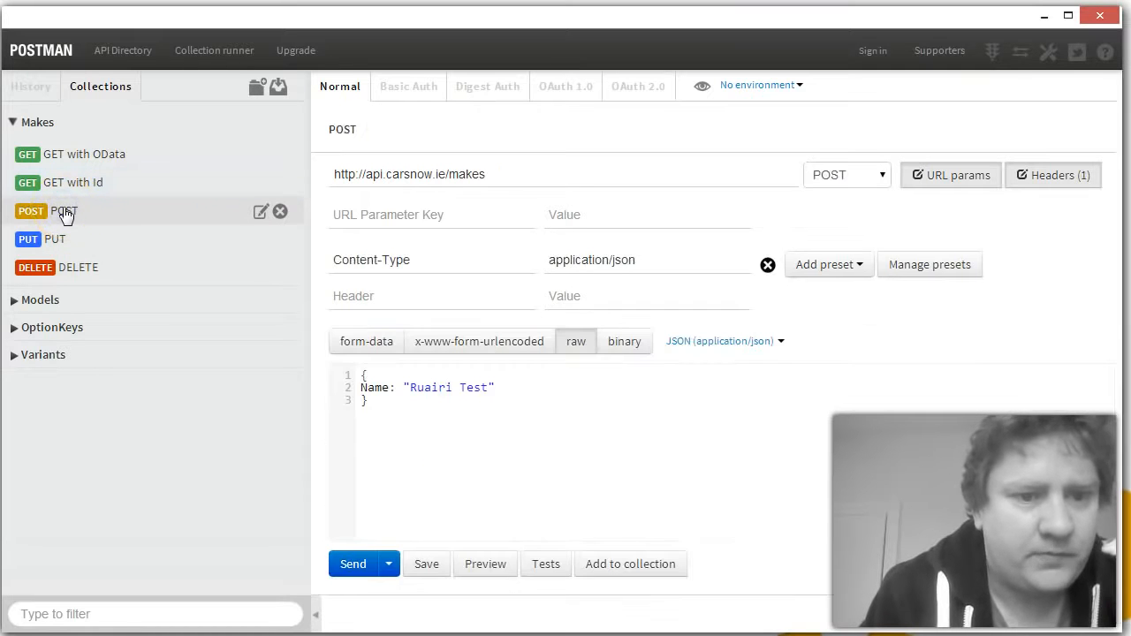
{"action": "left_click_drag", "start_coordinate": [487, 387], "coordinate": [409, 387]}
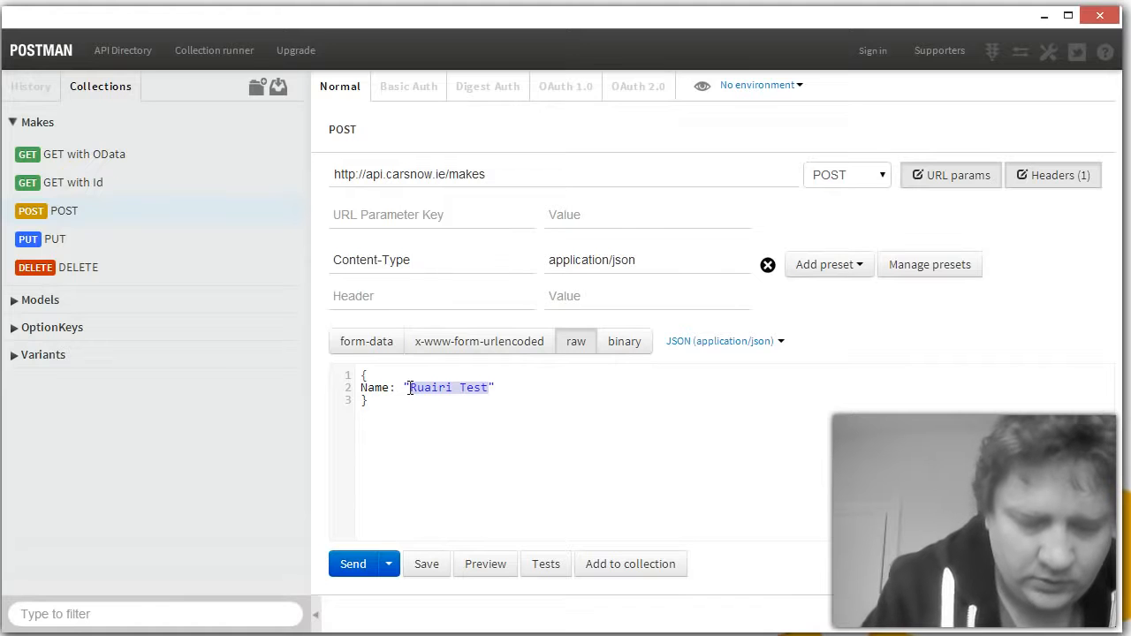
{"action": "type", "text": "AutoHope"}
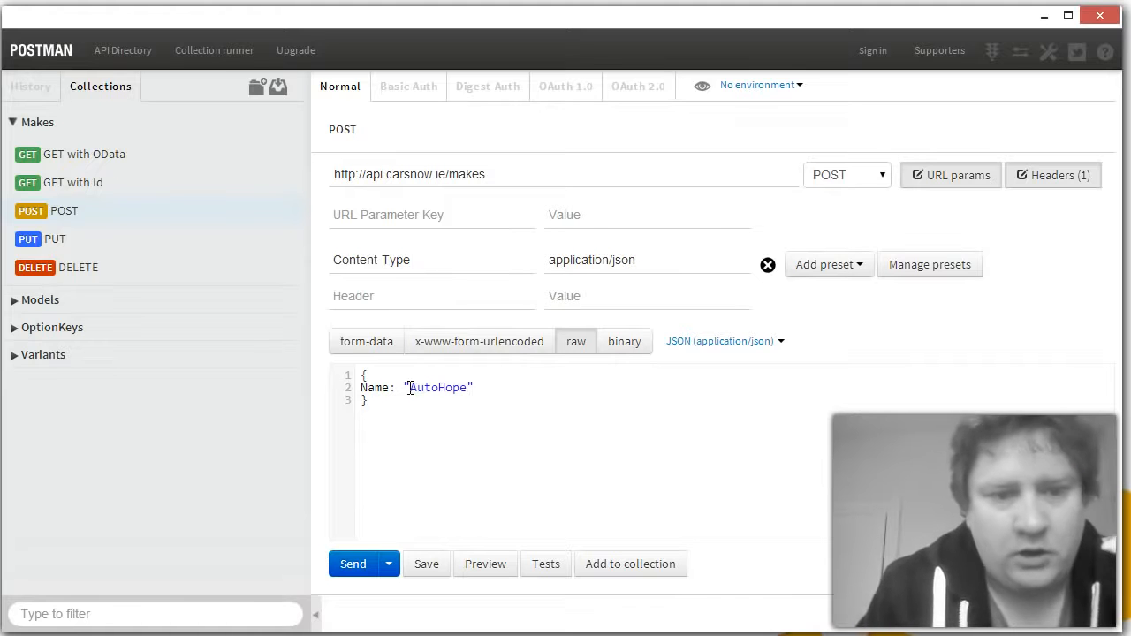
{"action": "left_click", "coordinate": [468, 433]}
{"action": "left_click", "coordinate": [343, 562]}
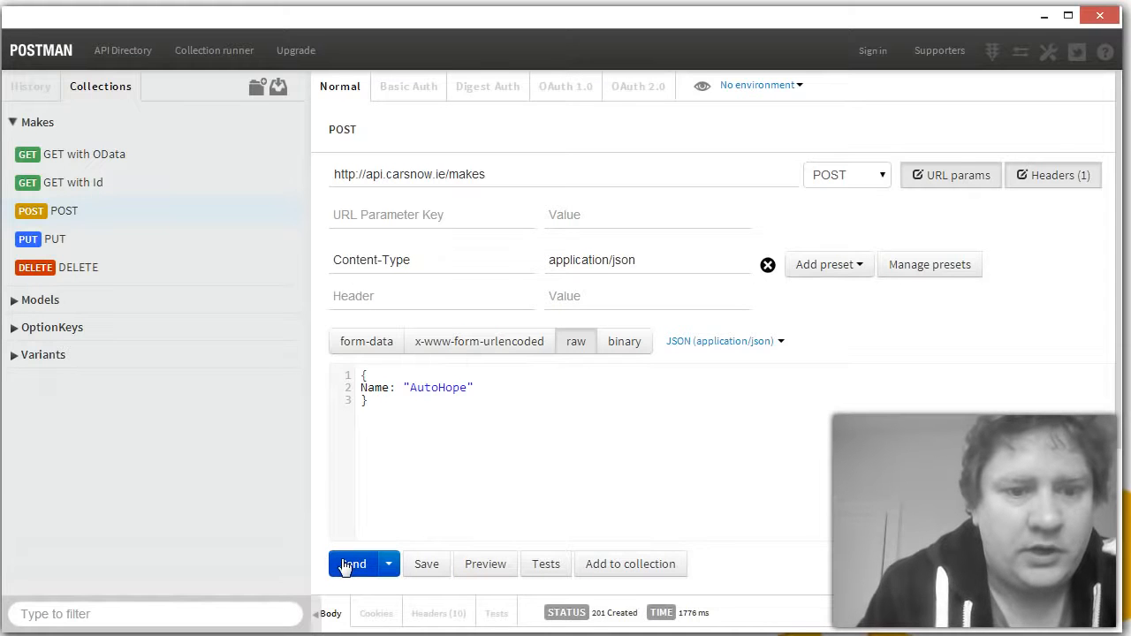
{"action": "left_click", "coordinate": [432, 459]}
{"action": "scroll", "coordinate": [433, 458], "scroll_direction": "down", "scroll_amount": 3}
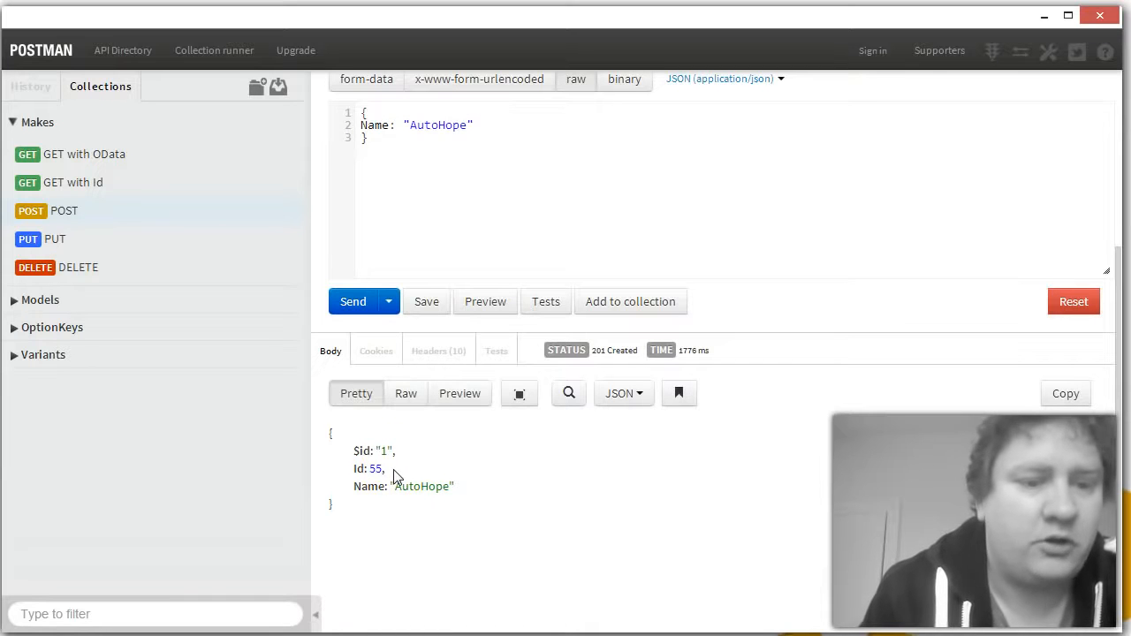
{"action": "scroll", "coordinate": [393, 474], "scroll_direction": "up", "scroll_amount": 5}
{"action": "left_click", "coordinate": [509, 175]}
{"action": "type", "text": "/55"}
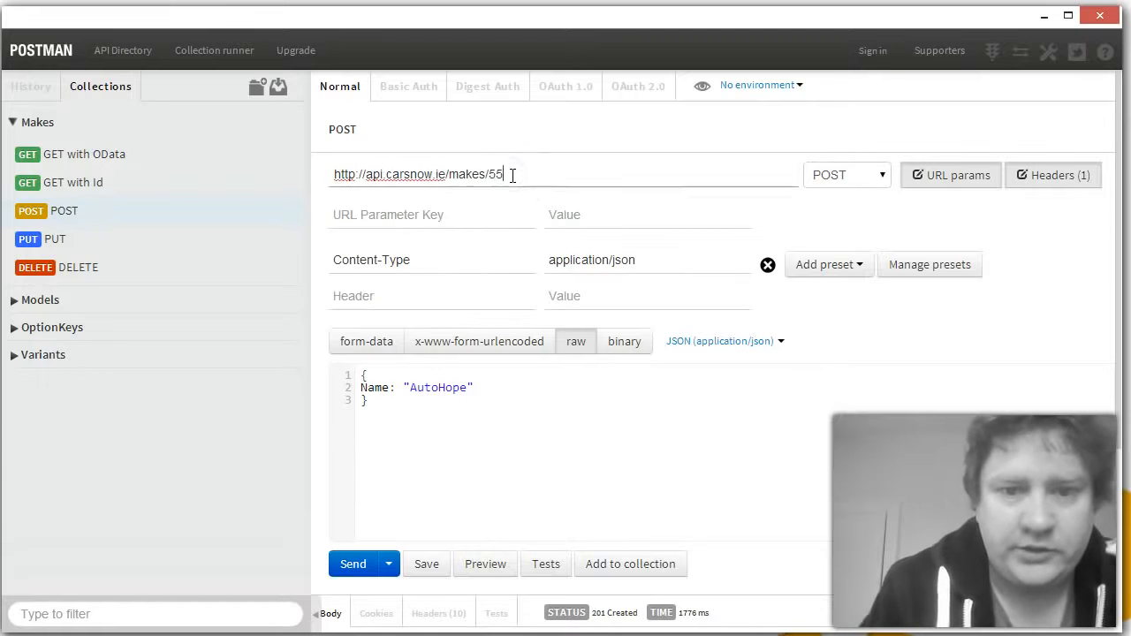
{"action": "left_click", "coordinate": [859, 175]}
{"action": "left_click", "coordinate": [842, 196]}
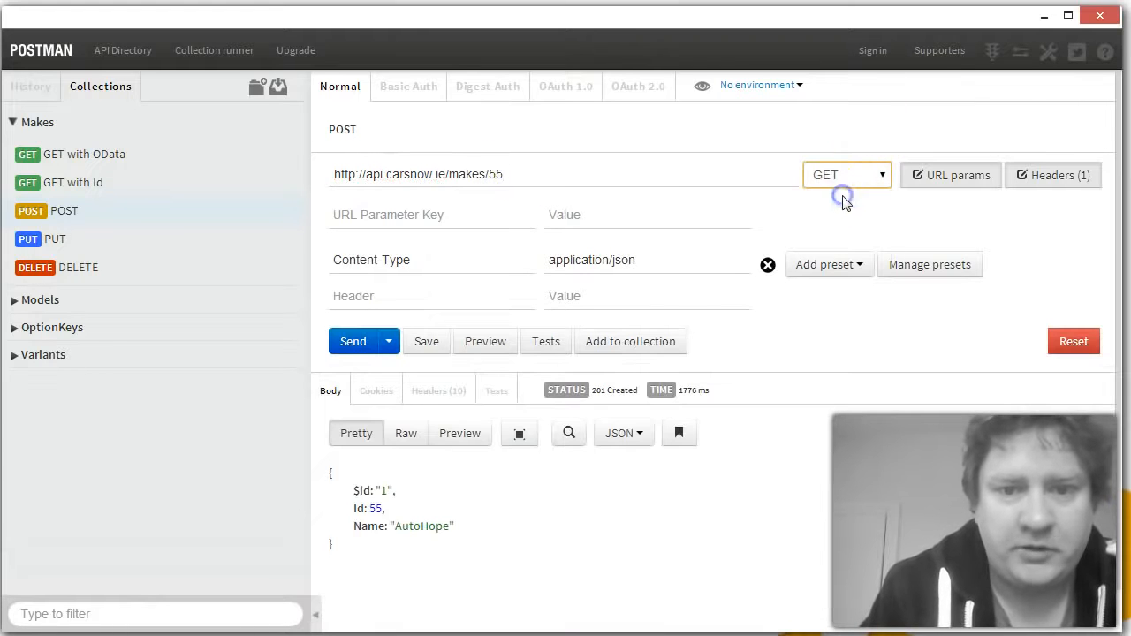
{"action": "left_click", "coordinate": [349, 343]}
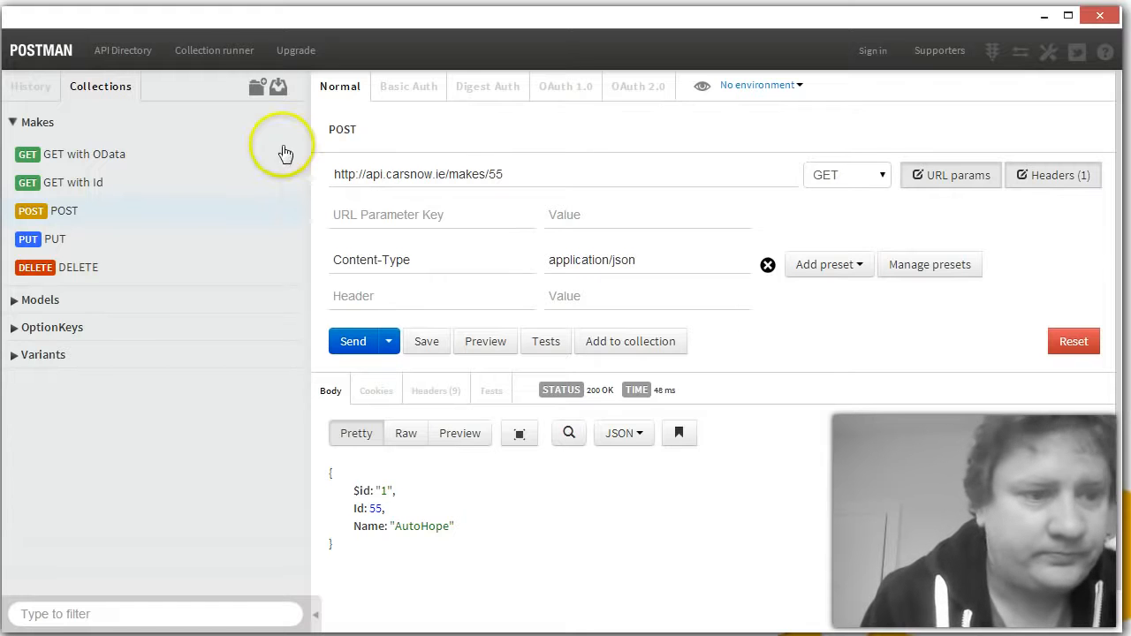
Look through the request history, then return to the collections and open the GET with OData request in Makes
{"action": "left_click", "coordinate": [26, 90]}
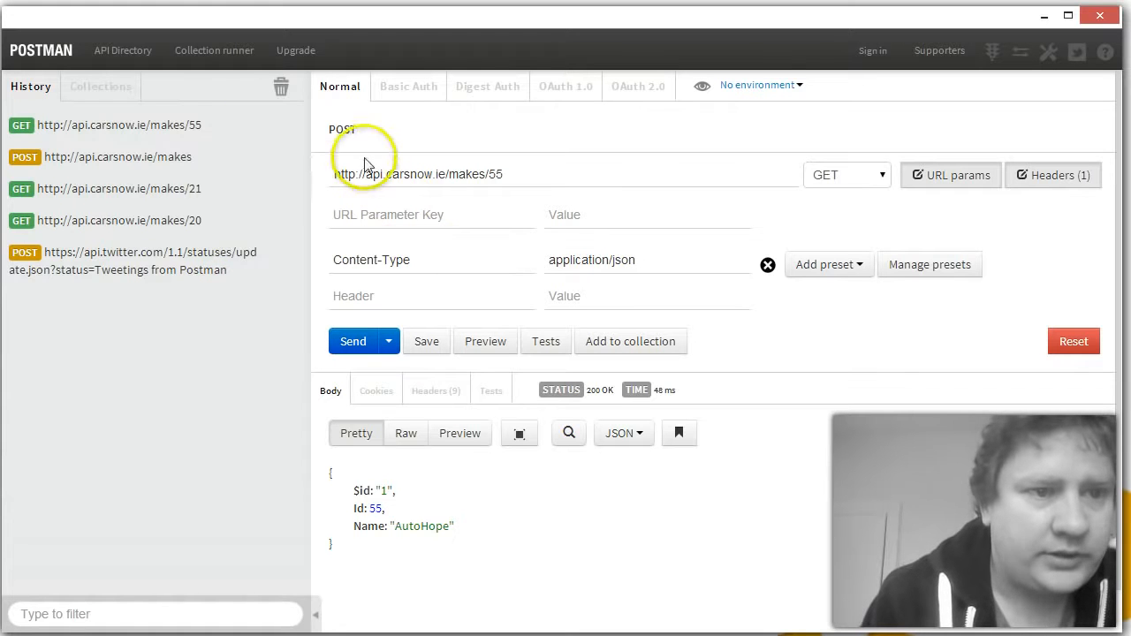
{"action": "left_click", "coordinate": [123, 88]}
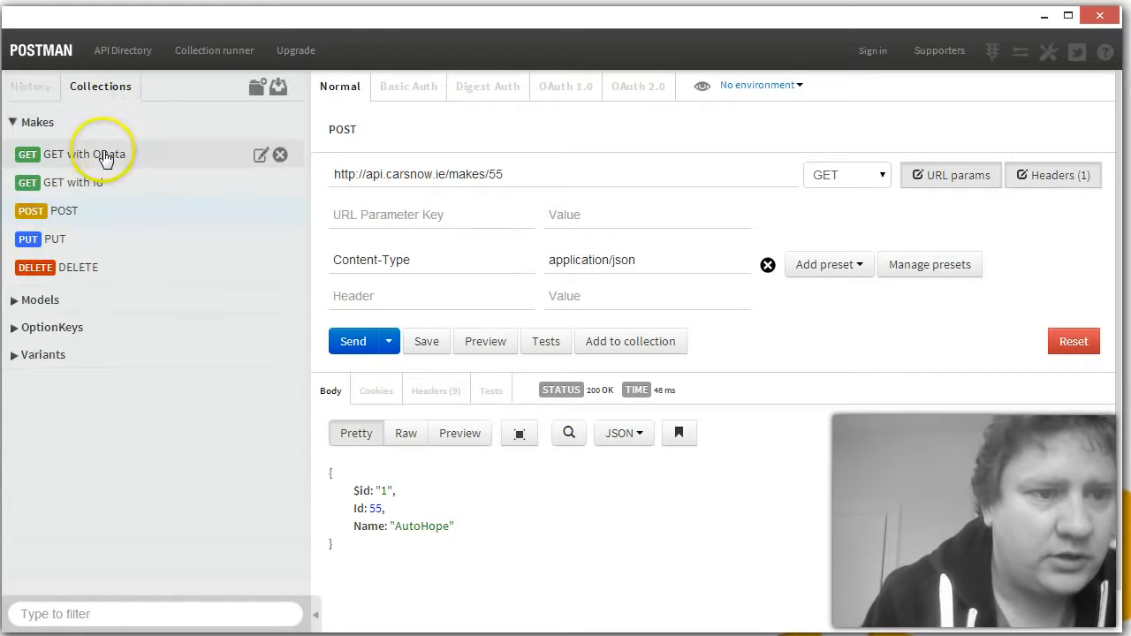
{"action": "left_click", "coordinate": [104, 156]}
View the sharing options of the Makes collection and close them without uploading or downloading it
{"action": "left_click", "coordinate": [102, 132]}
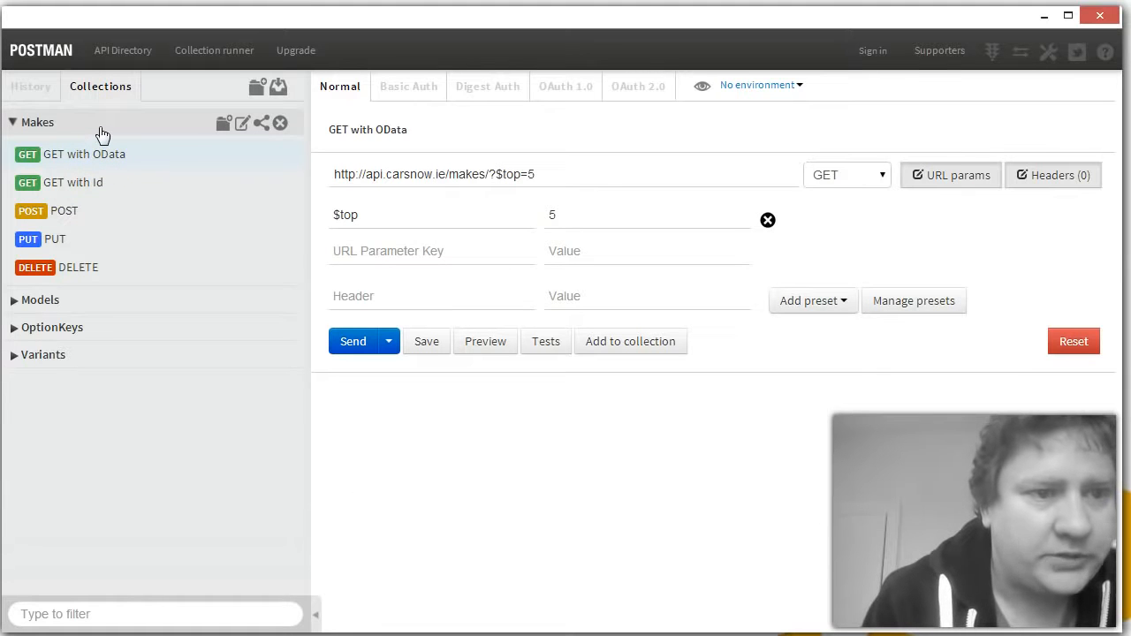
{"action": "left_click", "coordinate": [262, 124]}
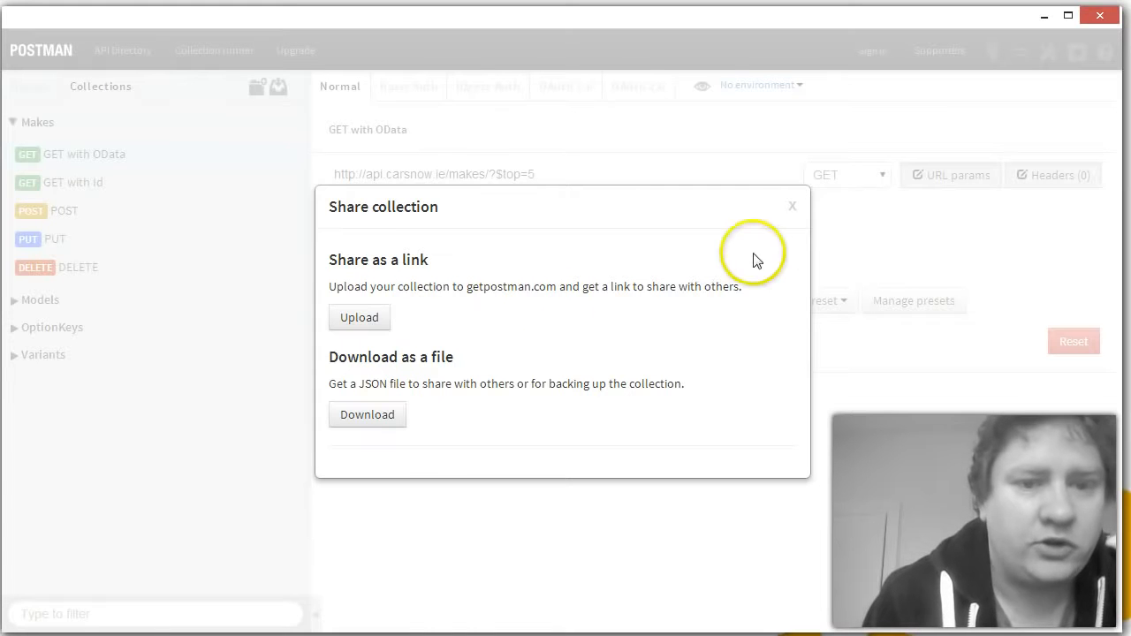
{"action": "left_click", "coordinate": [789, 207]}
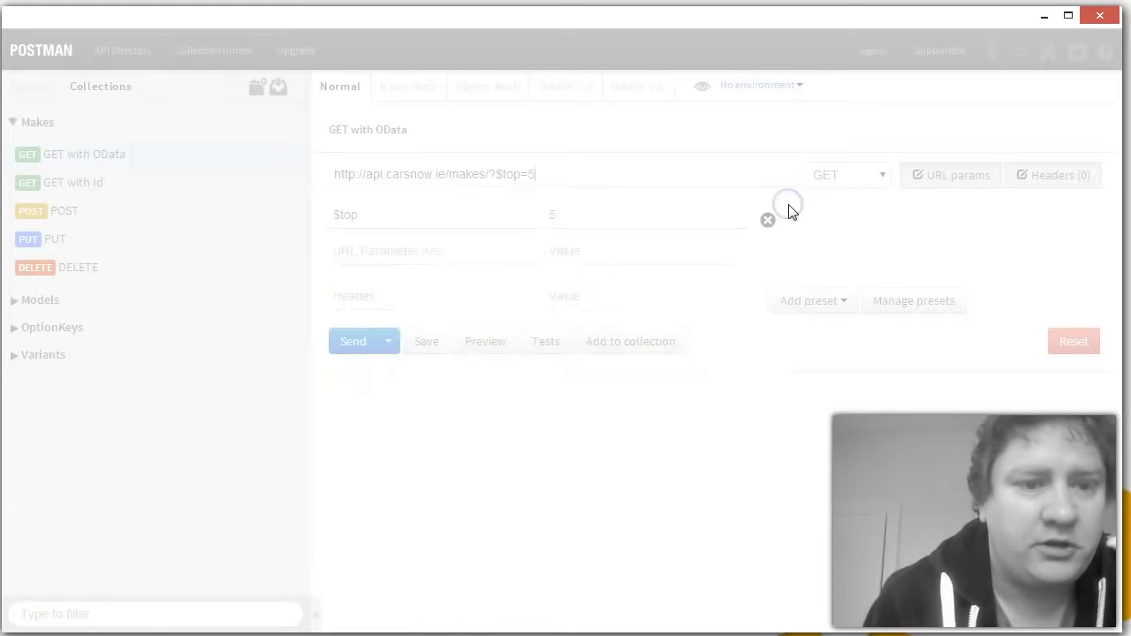